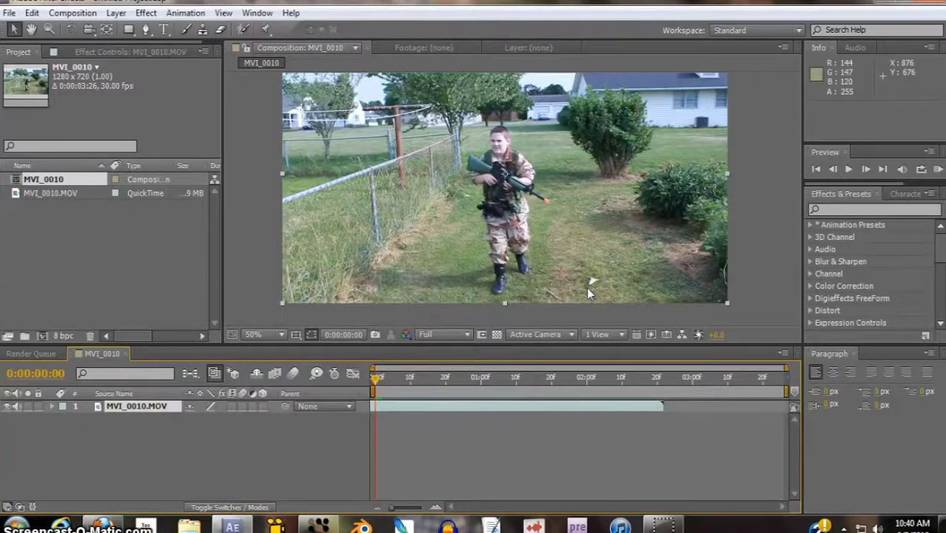
pyautogui.moveTo(559, 188); pyautogui.dragTo(480, 165)
pyautogui.scroll(2, 435, 203)
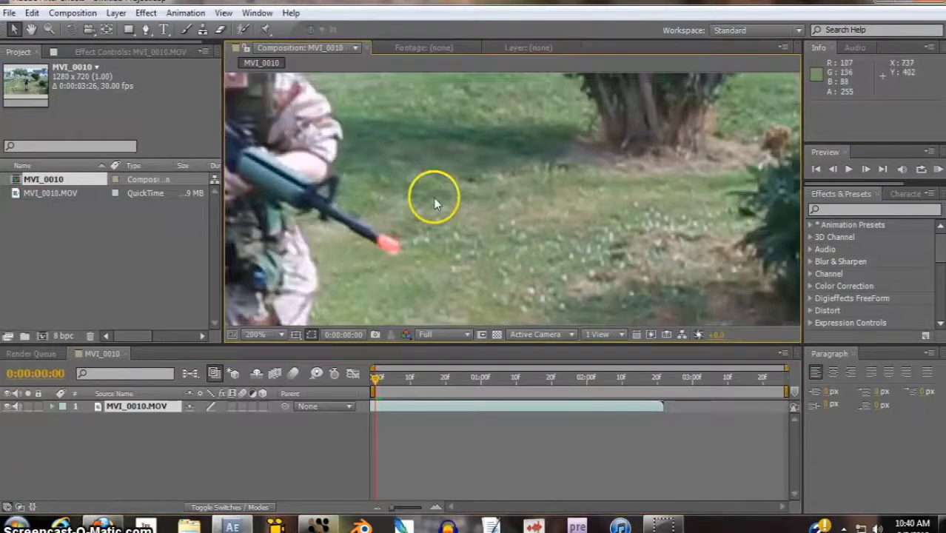
pyautogui.moveTo(435, 203); pyautogui.dragTo(693, 359)
pyautogui.scroll(-2, 475, 194)
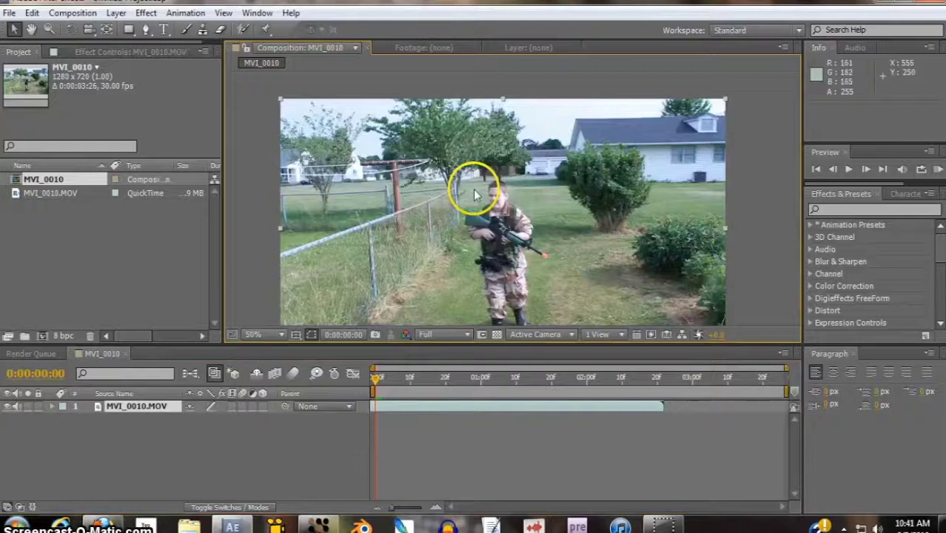
pyautogui.scroll(1, 434, 195)
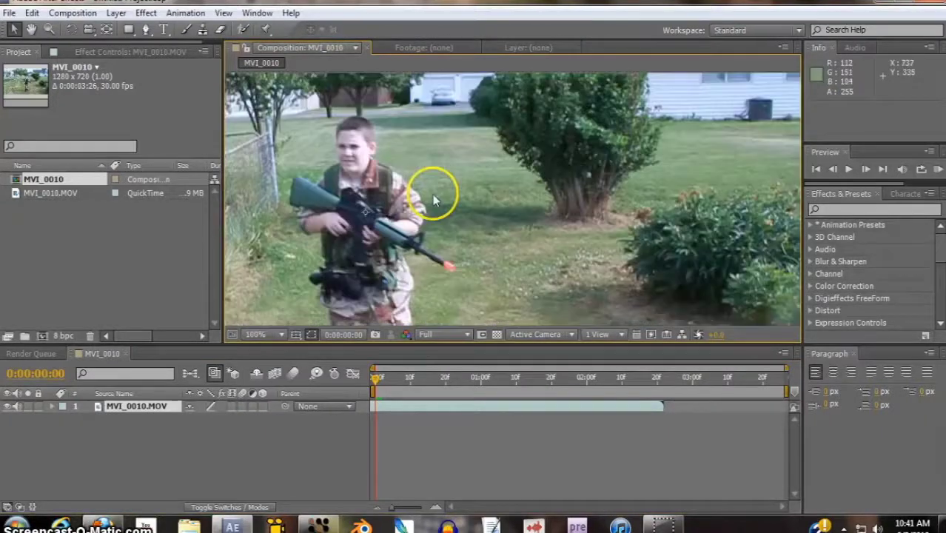
pyautogui.scroll(-2, 377, 183)
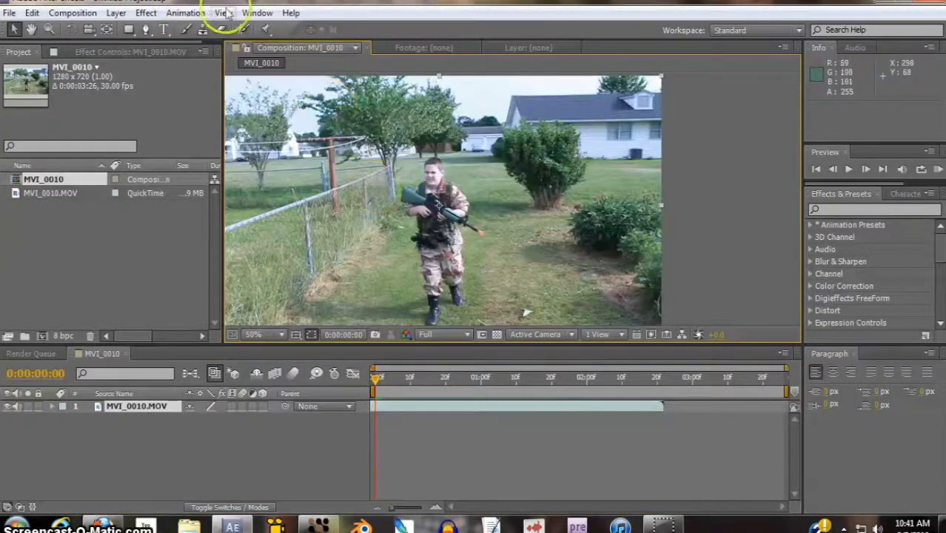
pyautogui.scroll(2, 452, 154)
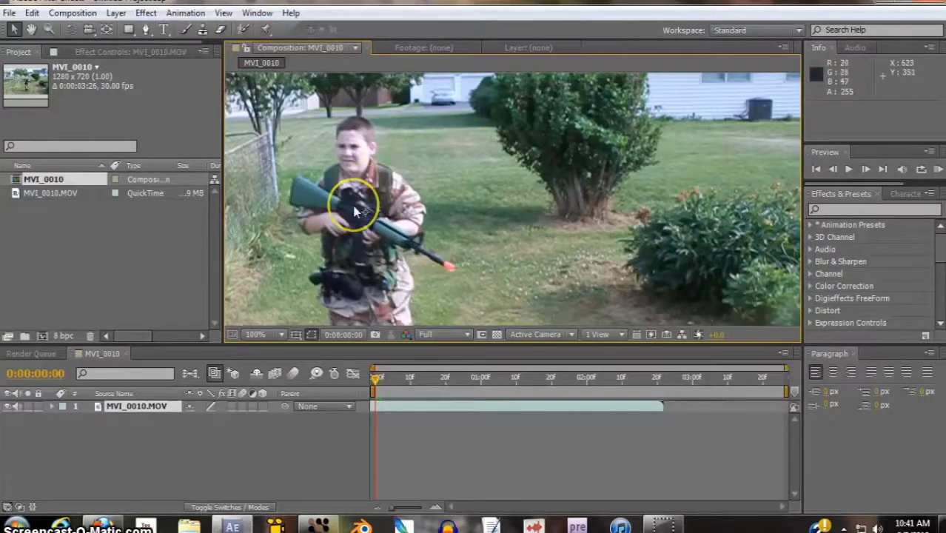
pyautogui.moveTo(353, 207); pyautogui.dragTo(393, 217)
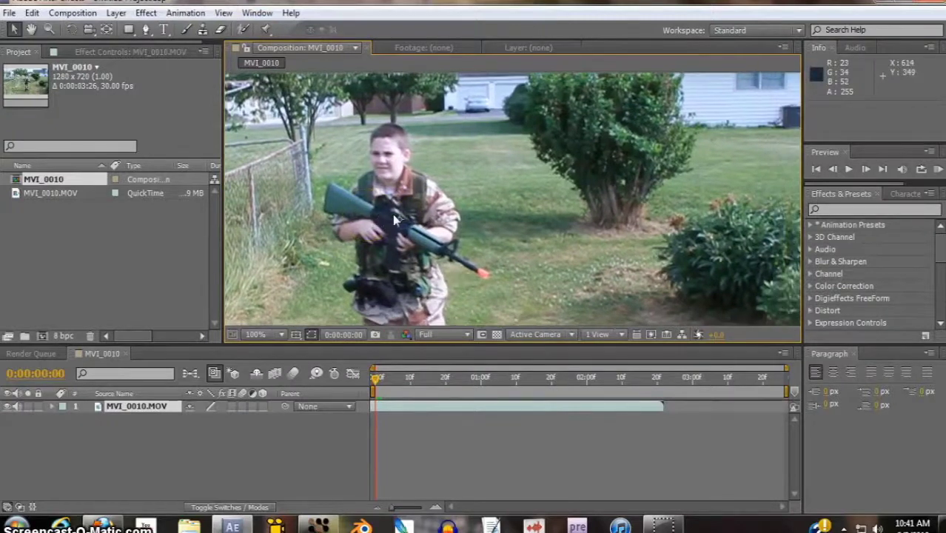
pyautogui.click(386, 209)
pyautogui.click(274, 169)
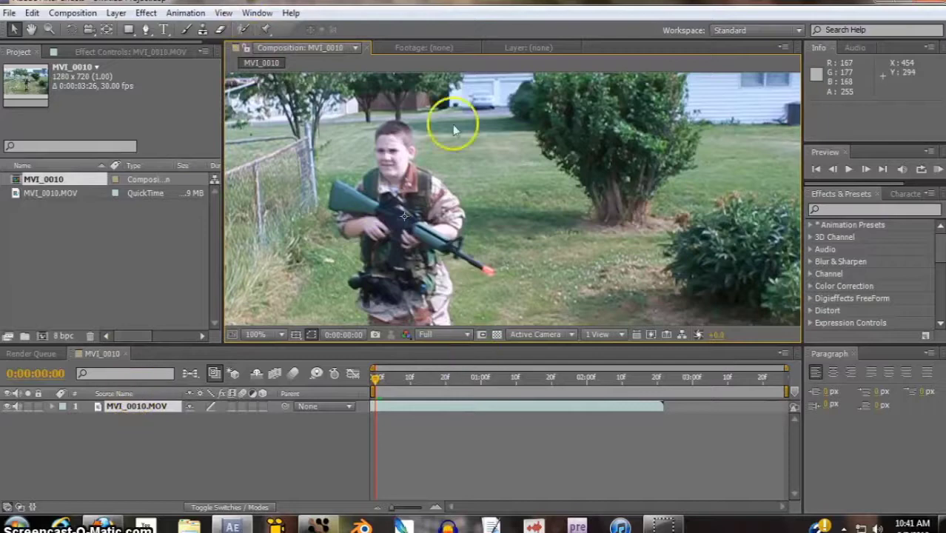
# Open the MVI_0010.MOV footage in its own Layer viewer and activate the Roto Brush tool
pyautogui.doubleClick(409, 188)
pyautogui.scroll(-2, 612, 200)
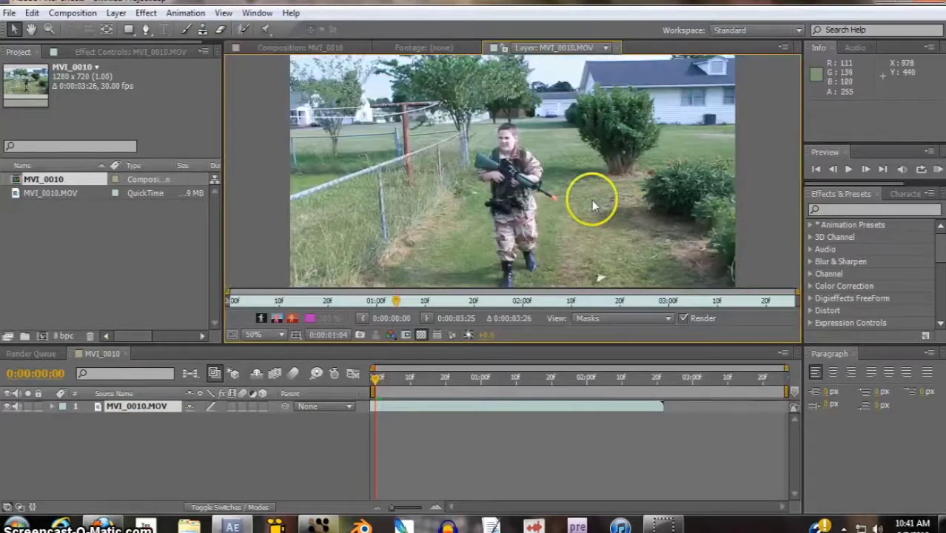
pyautogui.moveTo(583, 205); pyautogui.dragTo(625, 205)
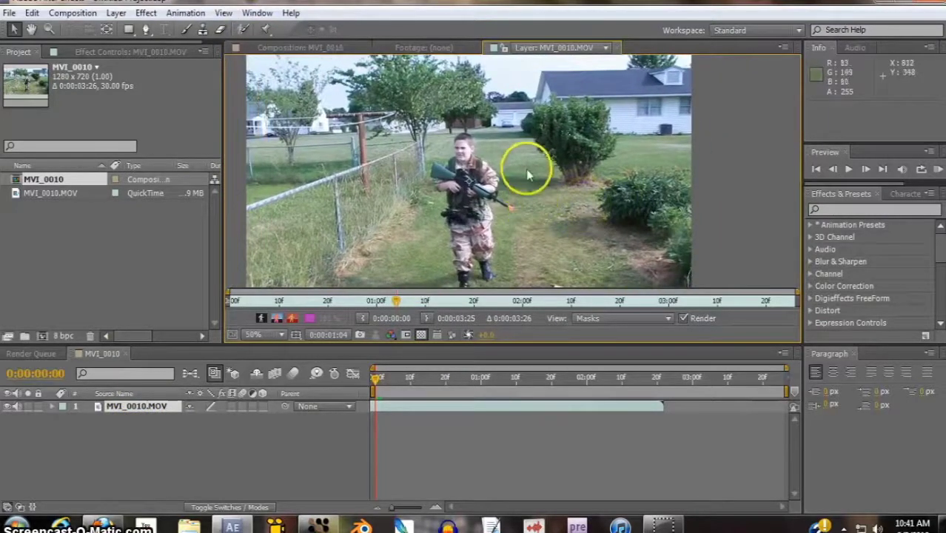
pyautogui.moveTo(527, 175); pyautogui.dragTo(525, 172)
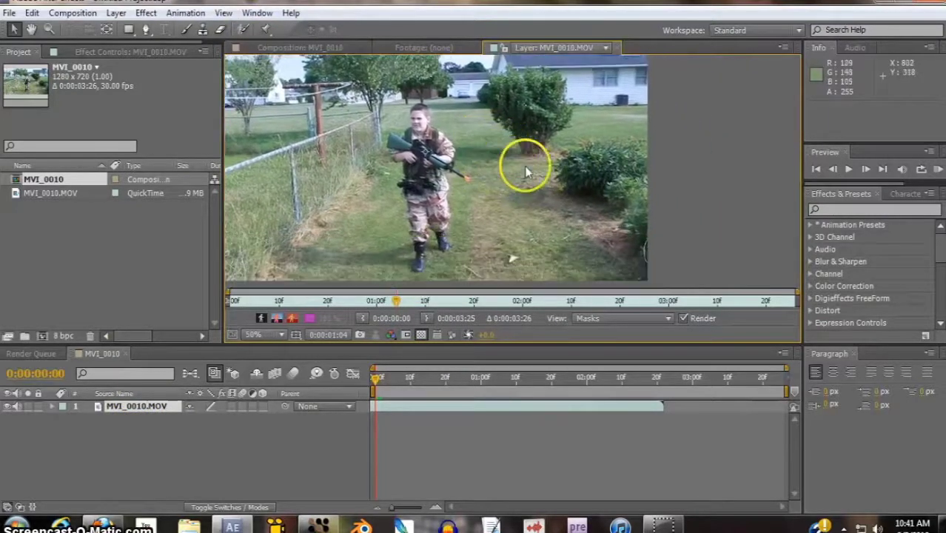
pyautogui.click(245, 30)
pyautogui.scroll(2, 434, 146)
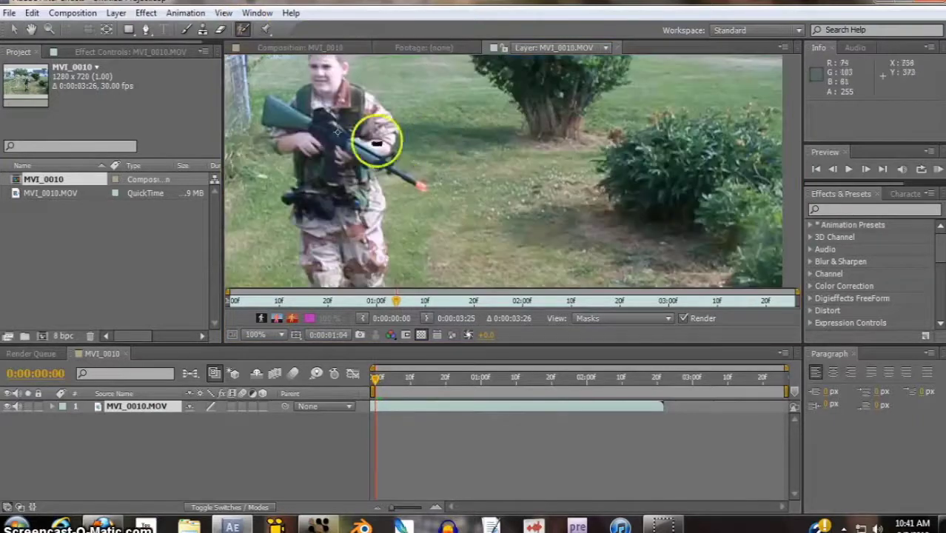
pyautogui.scroll(-2, 333, 139)
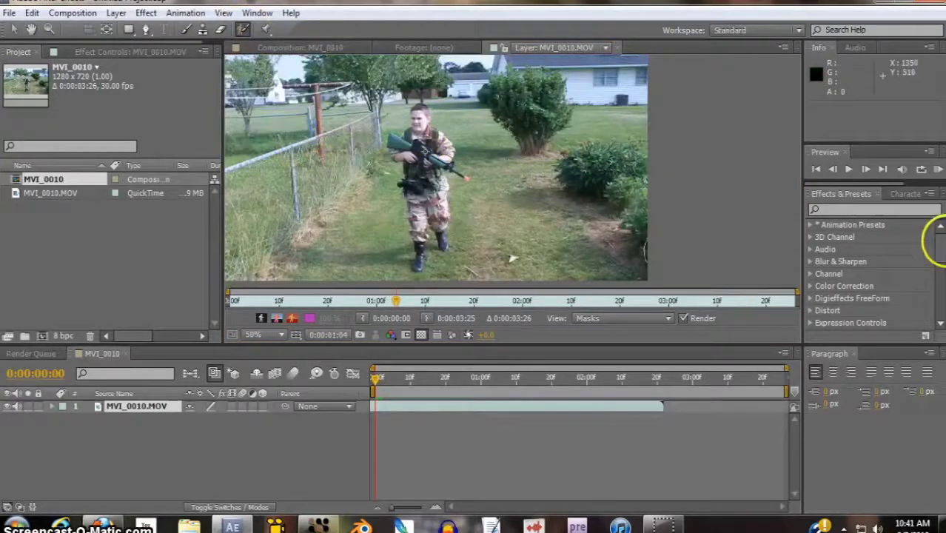
# Widen the side panels to reveal the brush presets and choose the 19 px hard round brush
pyautogui.click(814, 206)
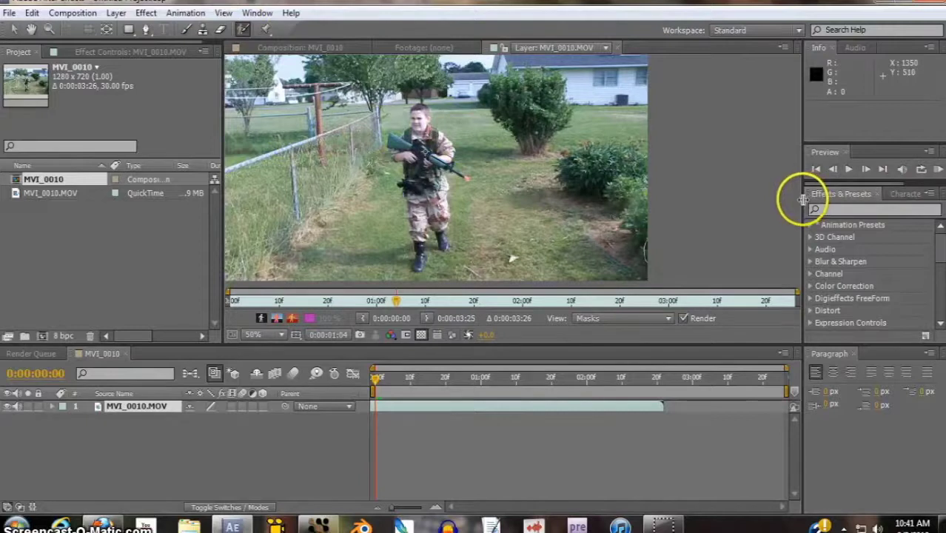
pyautogui.moveTo(802, 201); pyautogui.dragTo(725, 222)
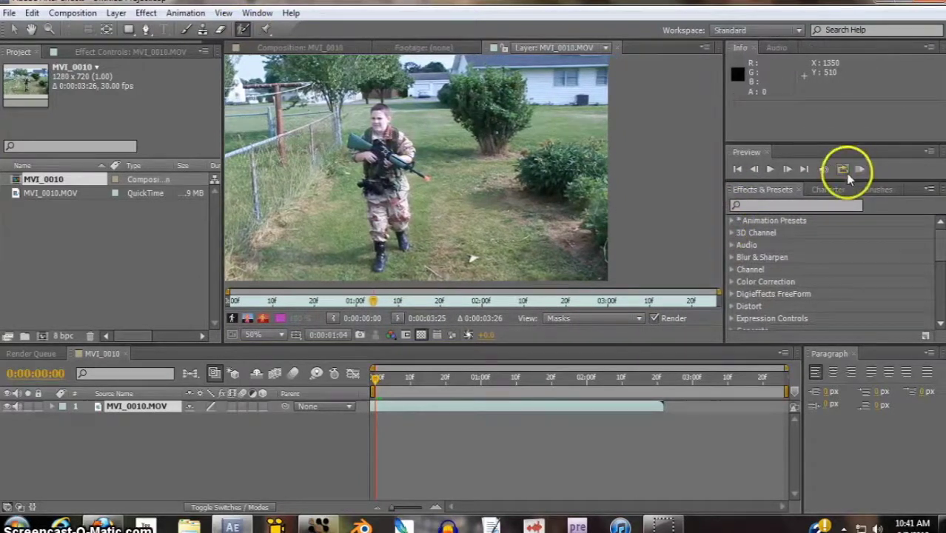
pyautogui.click(879, 189)
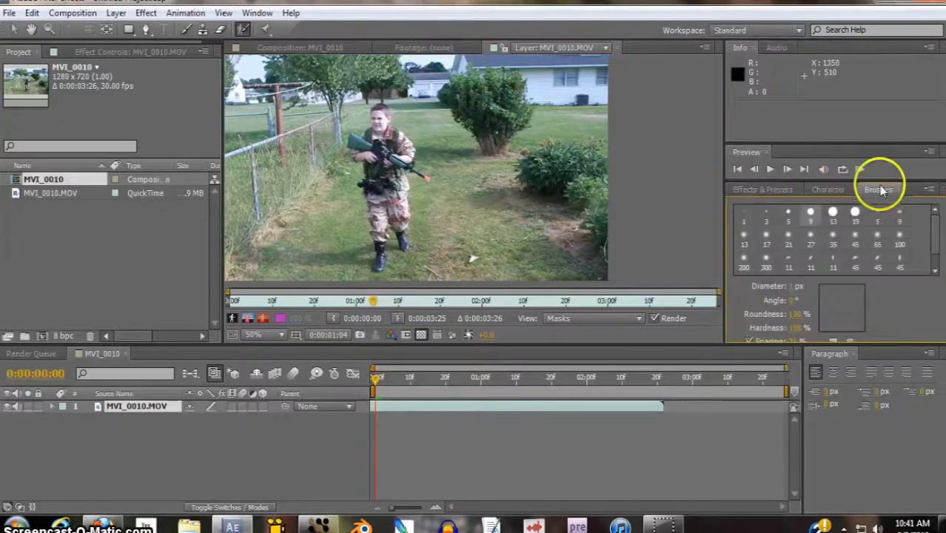
pyautogui.click(855, 213)
# Paint Roto Brush foreground strokes over the soldier's chest, vest and waist to select the upper body
pyautogui.scroll(3, 368, 168)
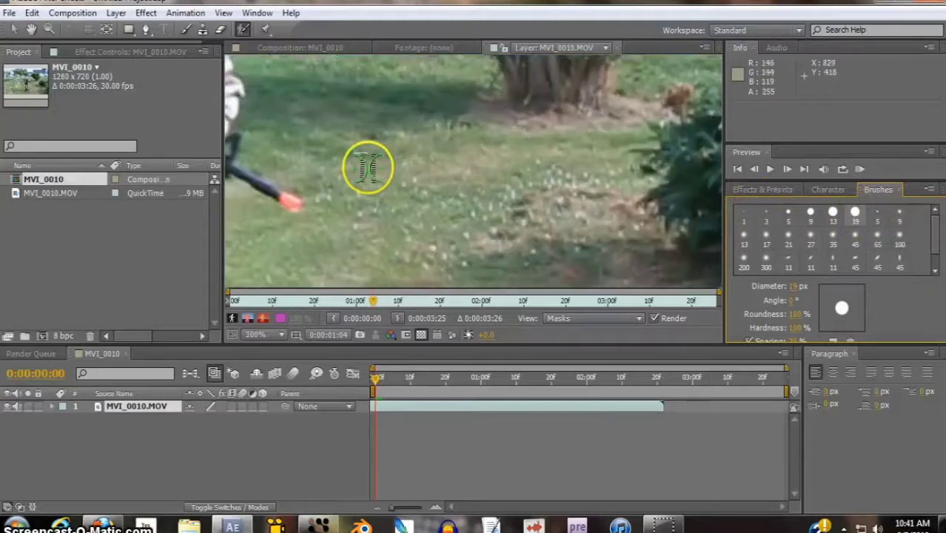
pyautogui.moveTo(277, 146); pyautogui.dragTo(602, 253)
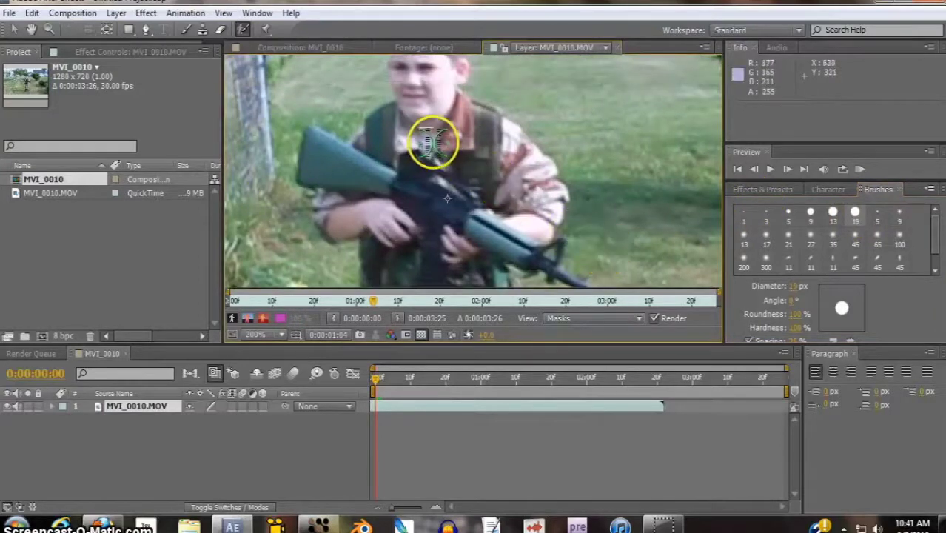
pyautogui.moveTo(433, 143); pyautogui.dragTo(433, 232)
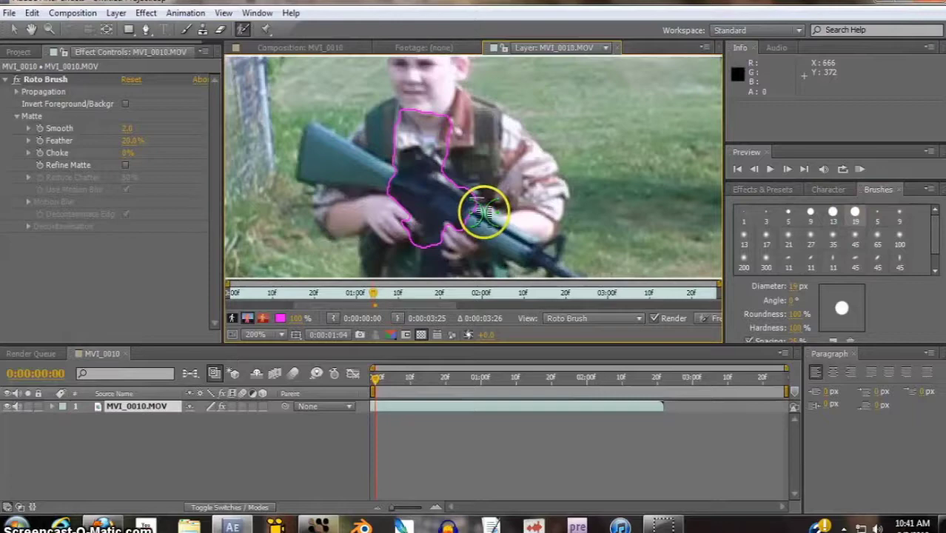
pyautogui.moveTo(503, 100)
pyautogui.mouseDown()
pyautogui.moveTo(541, 142)
pyautogui.moveTo(525, 182)
pyautogui.moveTo(460, 235)
pyautogui.moveTo(515, 206)
pyautogui.moveTo(414, 124)
pyautogui.mouseUp()
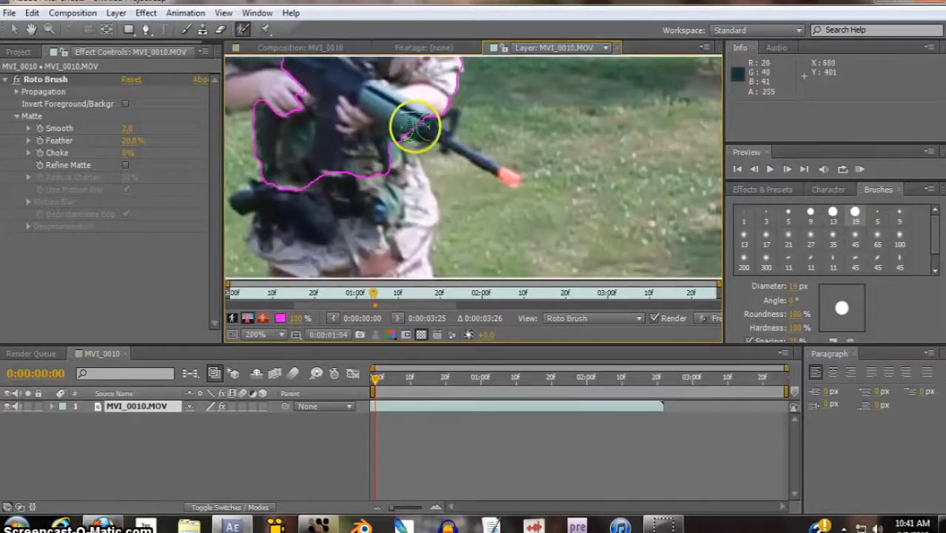
pyautogui.moveTo(356, 135); pyautogui.dragTo(384, 82)
pyautogui.moveTo(404, 198)
pyautogui.mouseDown()
pyautogui.moveTo(407, 111)
pyautogui.moveTo(400, 256)
pyautogui.mouseUp()
pyautogui.moveTo(439, 141); pyautogui.dragTo(460, 82)
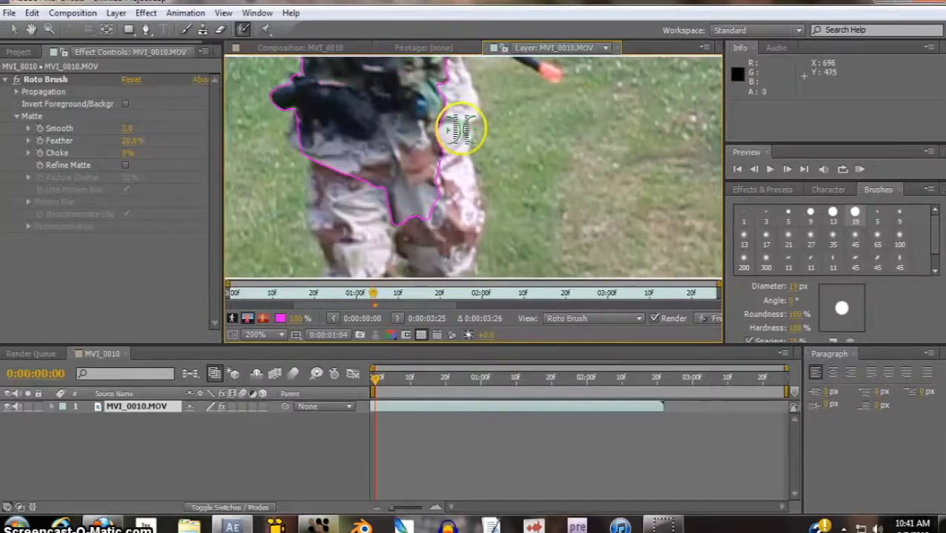
# Extend the Roto Brush foreground selection down both of the soldier's legs to the boots
pyautogui.moveTo(363, 134); pyautogui.dragTo(356, 276)
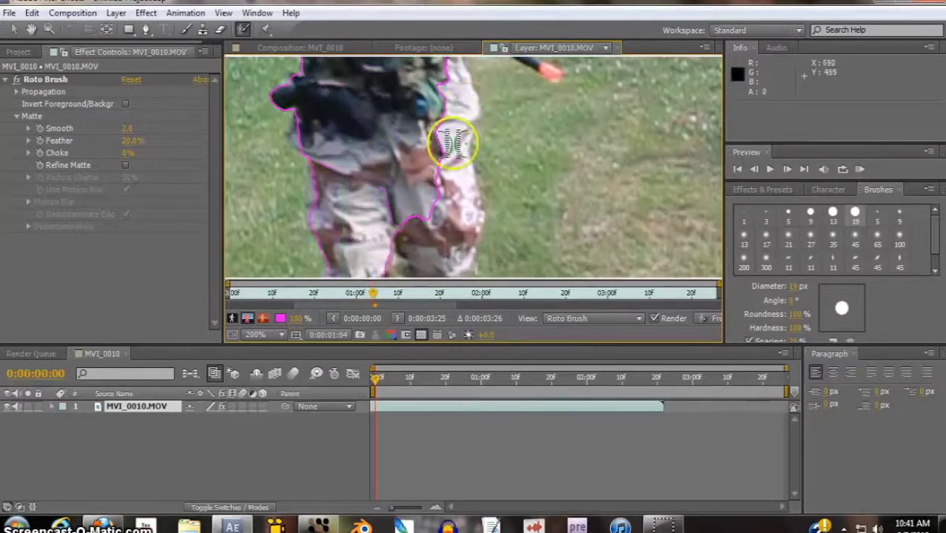
pyautogui.scroll(-1, 452, 144)
pyautogui.moveTo(439, 206); pyautogui.dragTo(440, 156)
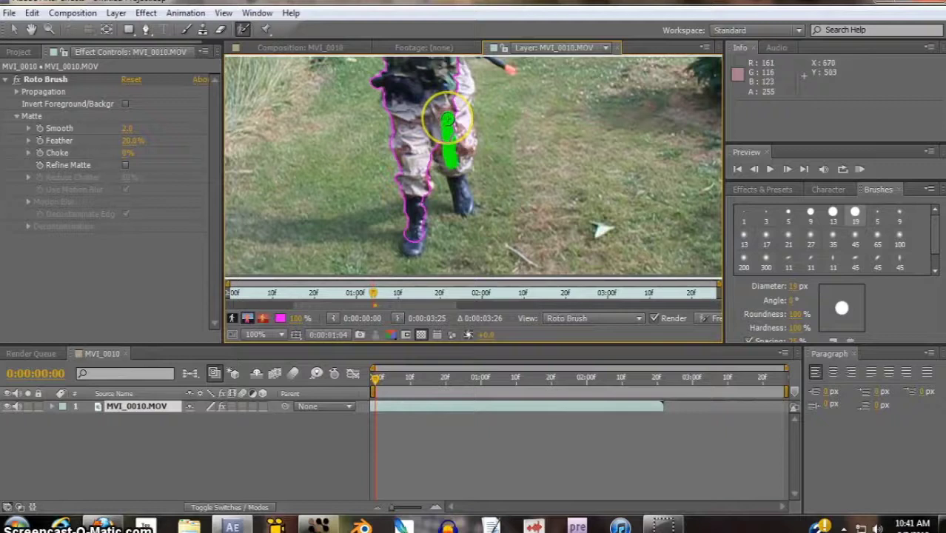
pyautogui.moveTo(448, 119); pyautogui.dragTo(448, 120)
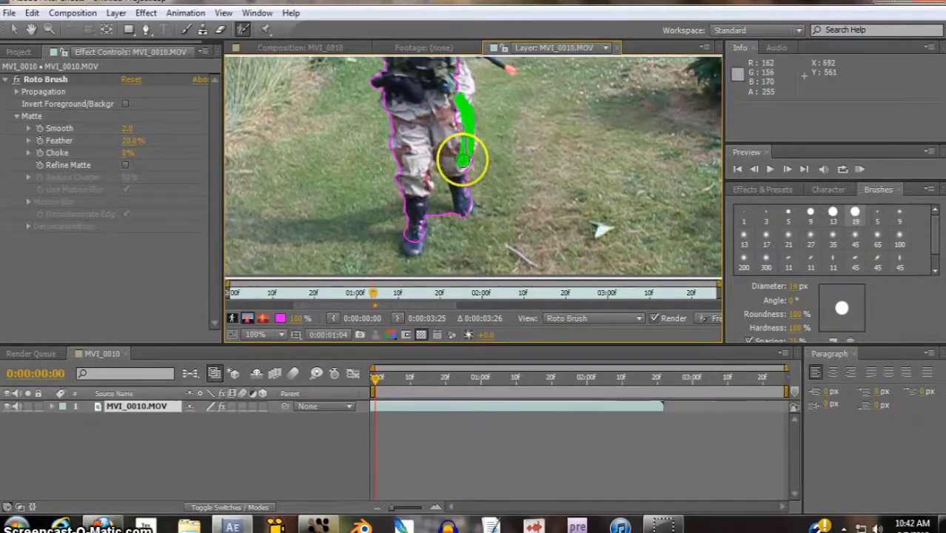
pyautogui.moveTo(462, 161)
pyautogui.mouseDown()
pyautogui.moveTo(446, 60)
pyautogui.moveTo(496, 116)
pyautogui.mouseUp()
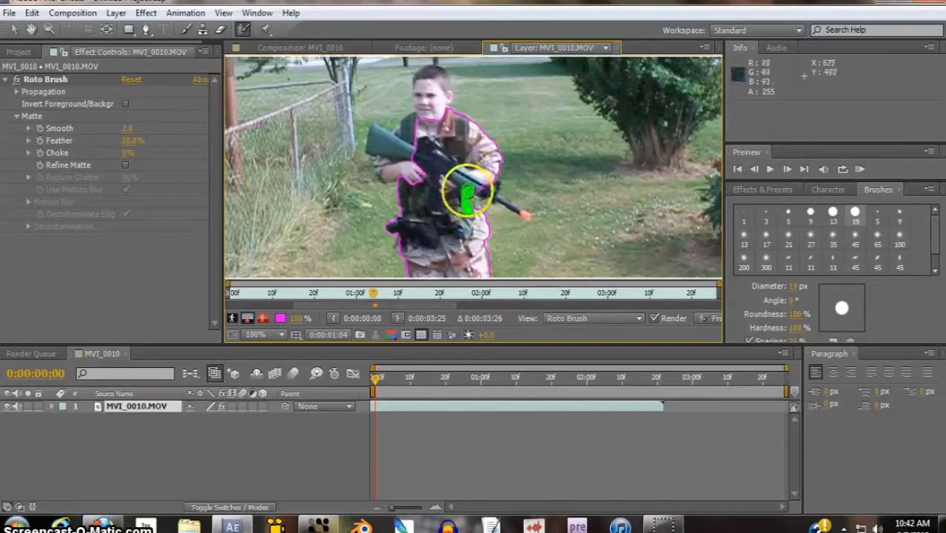
# Add the soldier's head and the arm with the rifle stock to the foreground, and subtract the background beside the fence
pyautogui.moveTo(468, 193); pyautogui.dragTo(473, 217)
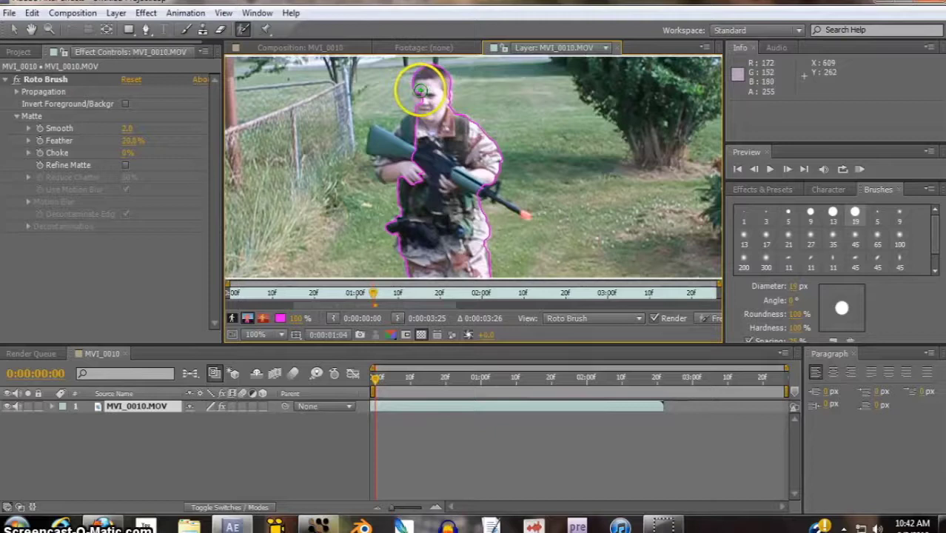
pyautogui.moveTo(420, 92)
pyautogui.mouseDown()
pyautogui.moveTo(419, 157)
pyautogui.moveTo(408, 141)
pyautogui.moveTo(376, 139)
pyautogui.moveTo(448, 167)
pyautogui.mouseUp()
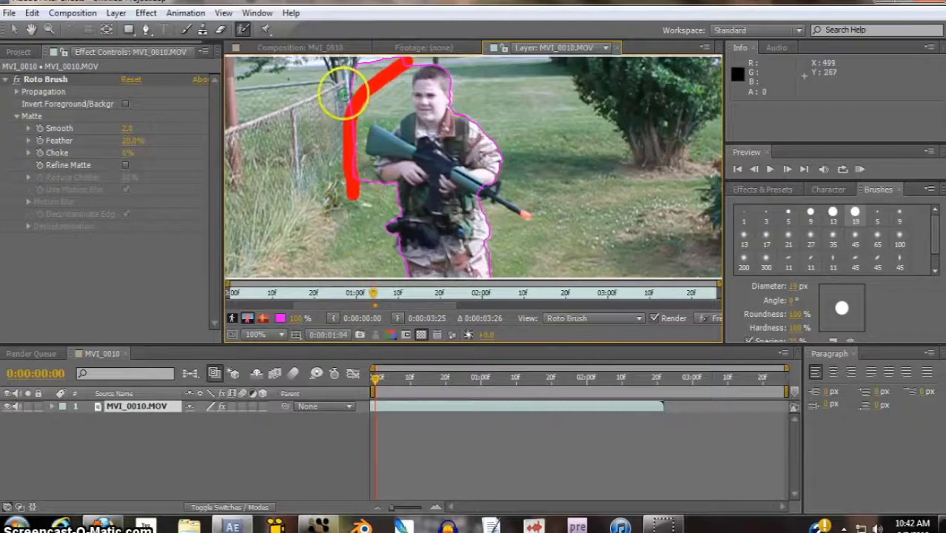
pyautogui.moveTo(393, 202)
pyautogui.mouseDown()
pyautogui.moveTo(434, 127)
pyautogui.moveTo(344, 46)
pyautogui.mouseUp()
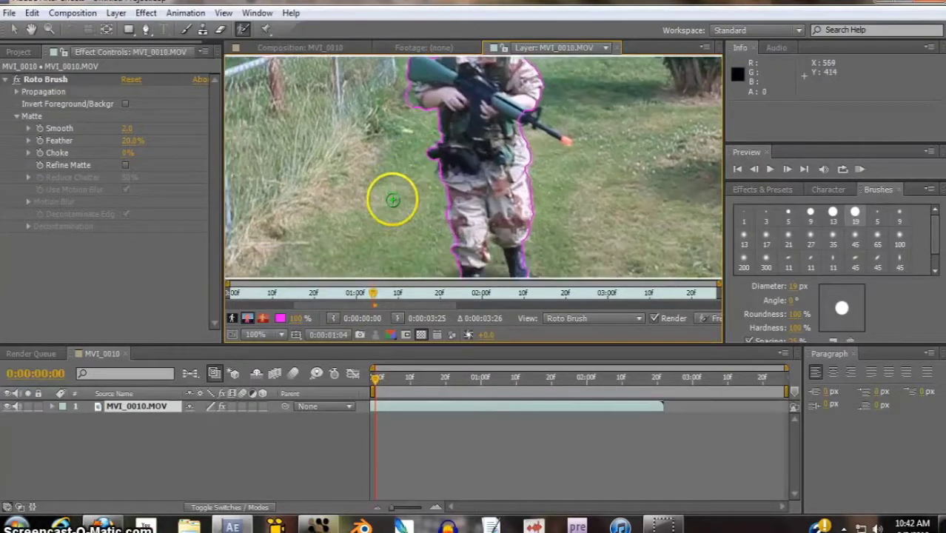
# Subtract the grass between the boots from the Roto Brush selection and paint the lower front boot as foreground
pyautogui.scroll(1, 433, 124)
pyautogui.scroll(-1, 434, 139)
pyautogui.scroll(1, 369, 196)
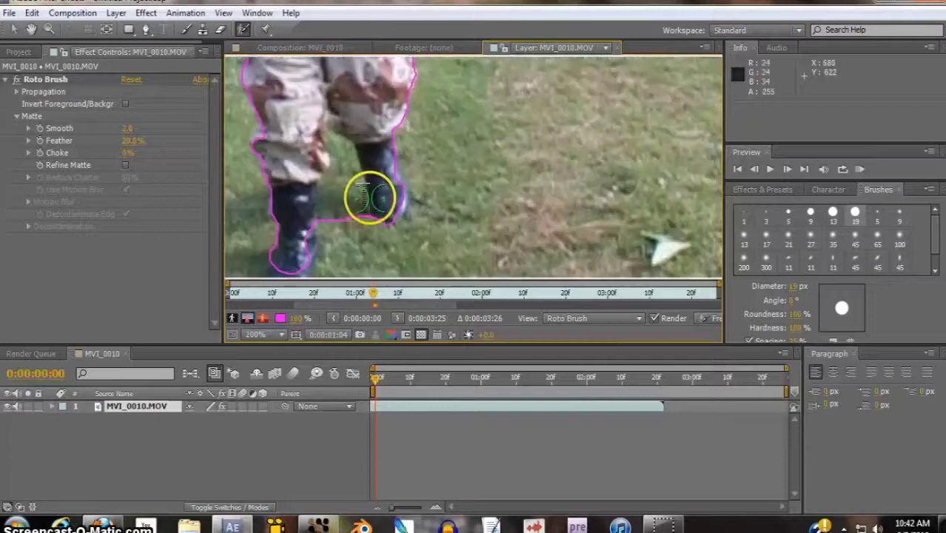
pyautogui.moveTo(370, 190); pyautogui.dragTo(469, 157)
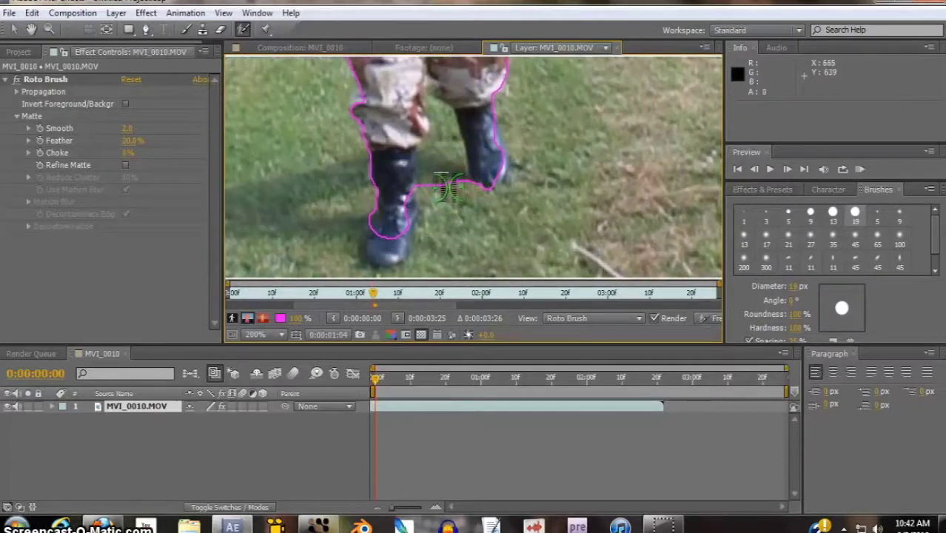
pyautogui.moveTo(447, 187)
pyautogui.mouseDown()
pyautogui.moveTo(450, 159)
pyautogui.moveTo(439, 148)
pyautogui.moveTo(448, 173)
pyautogui.moveTo(440, 155)
pyautogui.mouseUp()
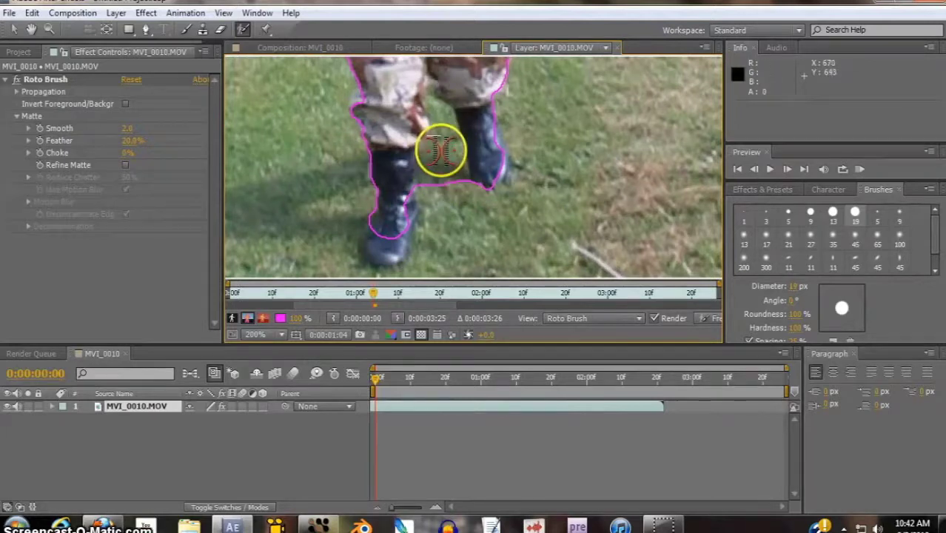
pyautogui.keyDown('alt'); pyautogui.click(441, 172); pyautogui.keyUp('alt')
pyautogui.moveTo(455, 191)
pyautogui.mouseDown()
pyautogui.moveTo(439, 173)
pyautogui.moveTo(442, 159)
pyautogui.moveTo(448, 201)
pyautogui.moveTo(465, 205)
pyautogui.mouseUp()
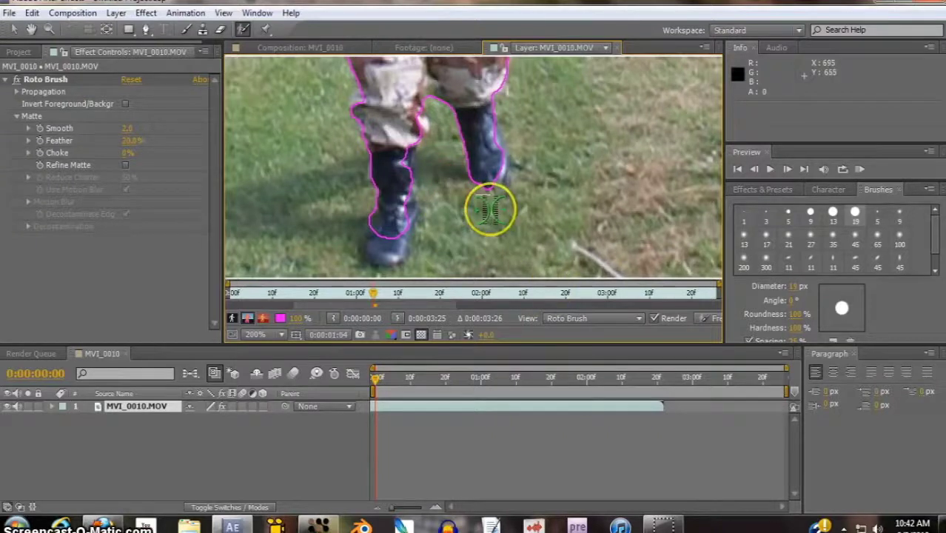
pyautogui.moveTo(408, 205); pyautogui.dragTo(399, 211)
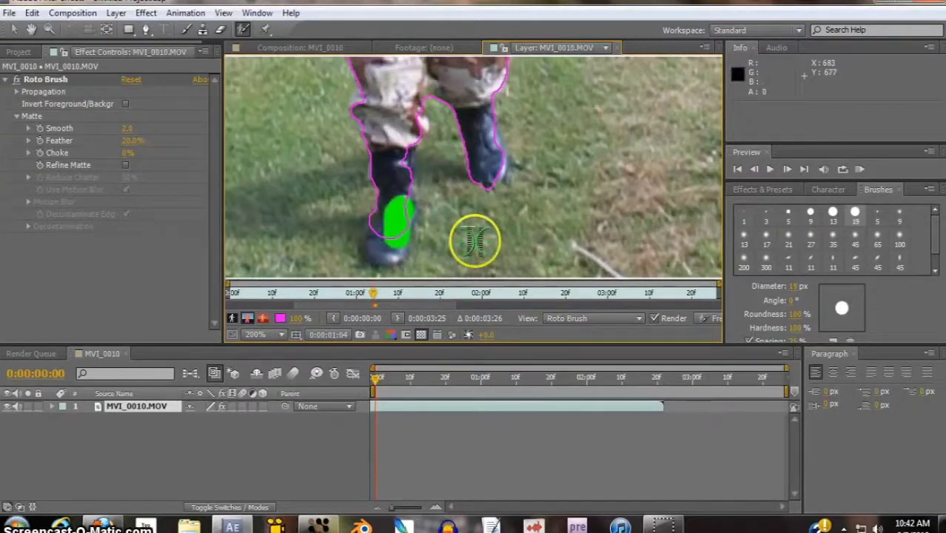
pyautogui.moveTo(541, 67); pyautogui.dragTo(507, 195)
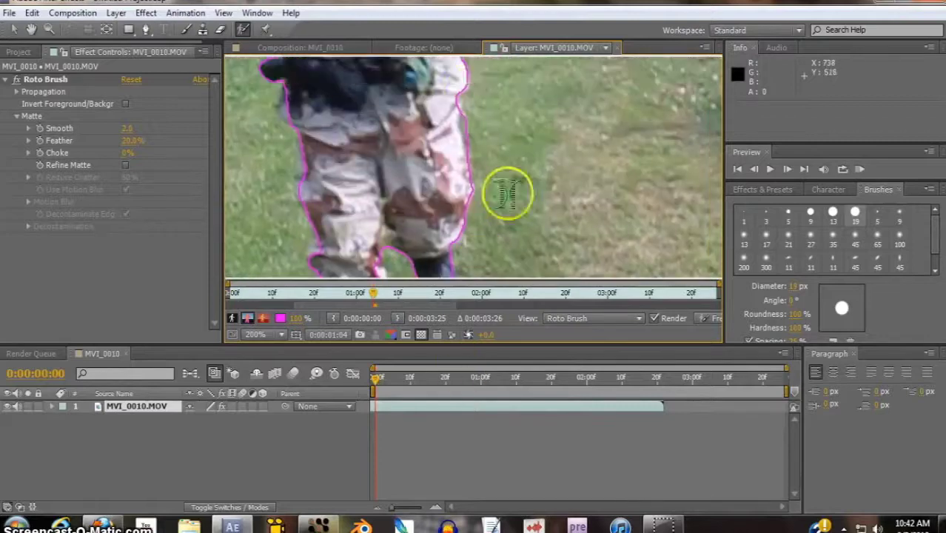
pyautogui.scroll(1, 431, 78)
pyautogui.moveTo(422, 77); pyautogui.dragTo(430, 268)
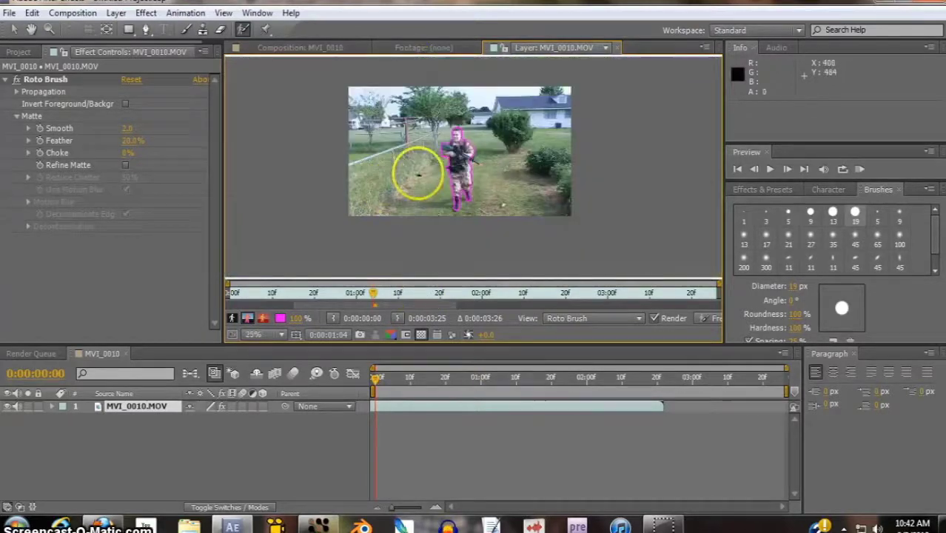
pyautogui.scroll(6, 419, 172)
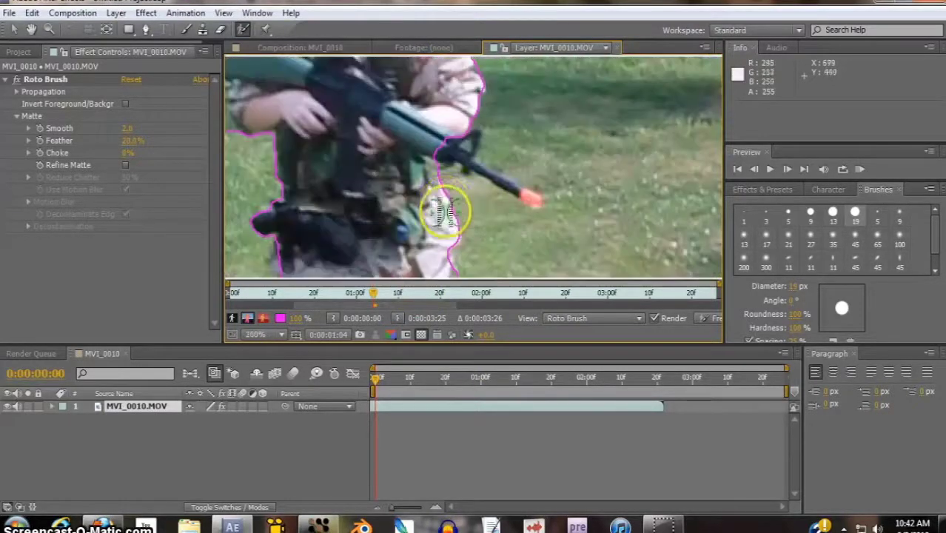
# With a 5 px Roto Brush, paint the front of the rifle's handguard as foreground
pyautogui.scroll(4, 444, 193)
pyautogui.scroll(-3, 474, 170)
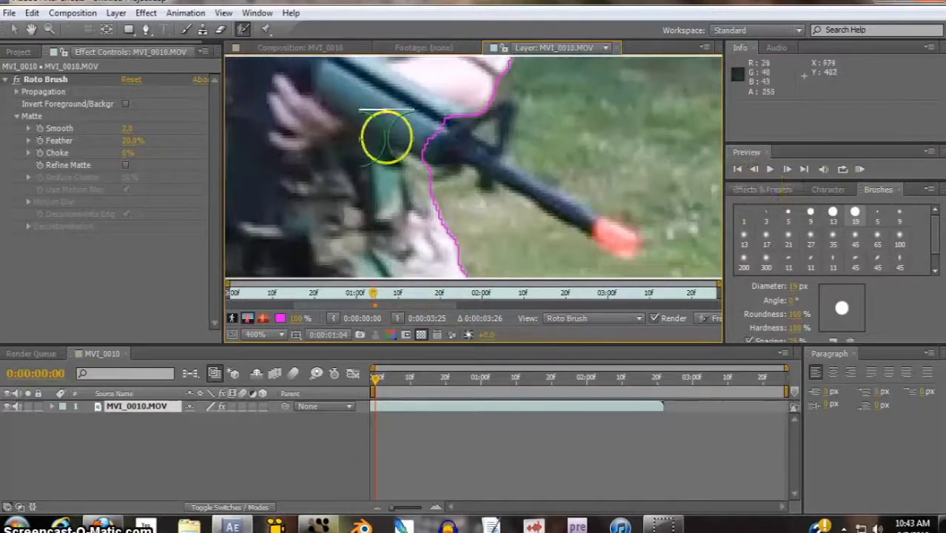
pyautogui.scroll(-3, 387, 138)
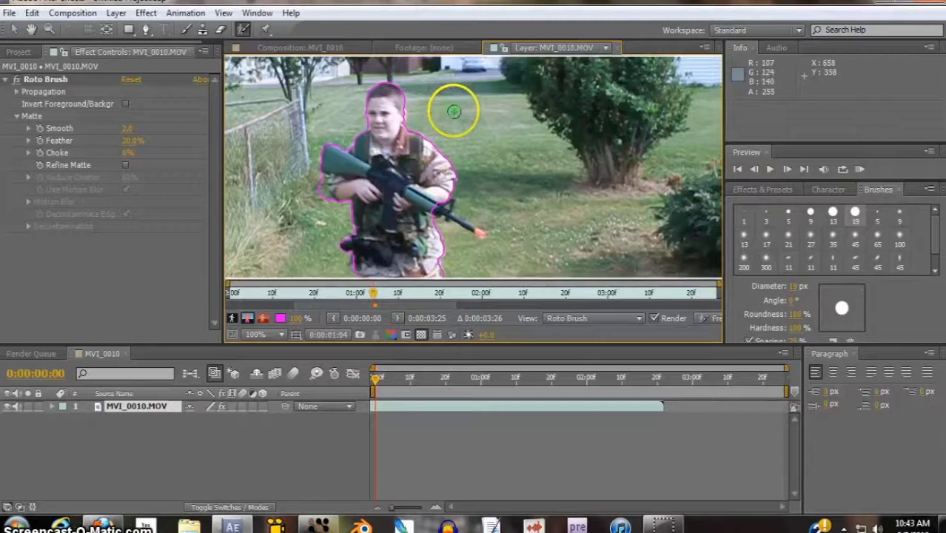
pyautogui.moveTo(454, 112); pyautogui.dragTo(449, 141)
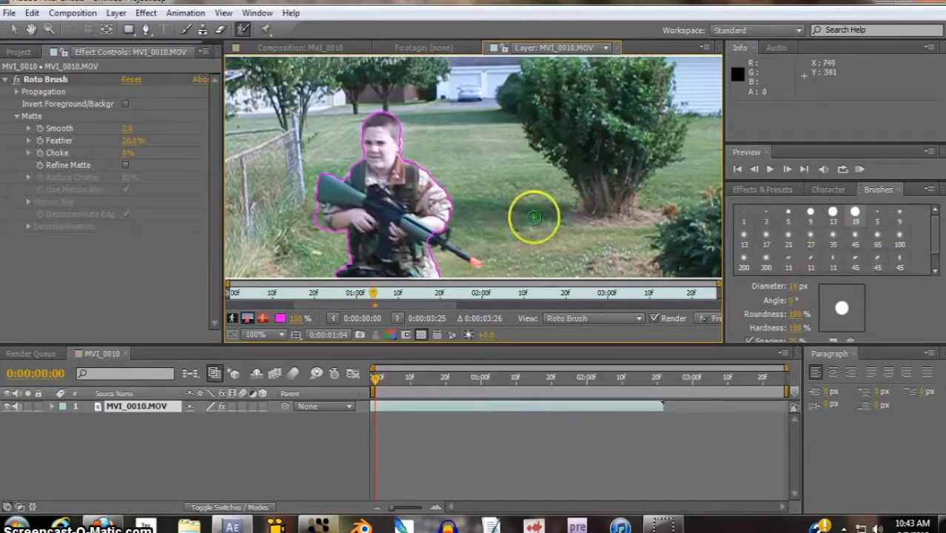
pyautogui.click(788, 213)
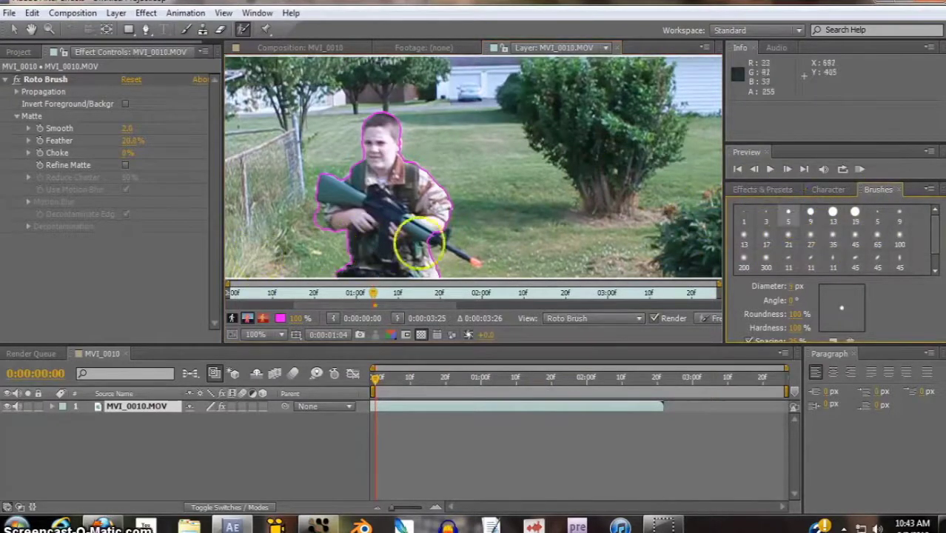
pyautogui.scroll(4, 422, 238)
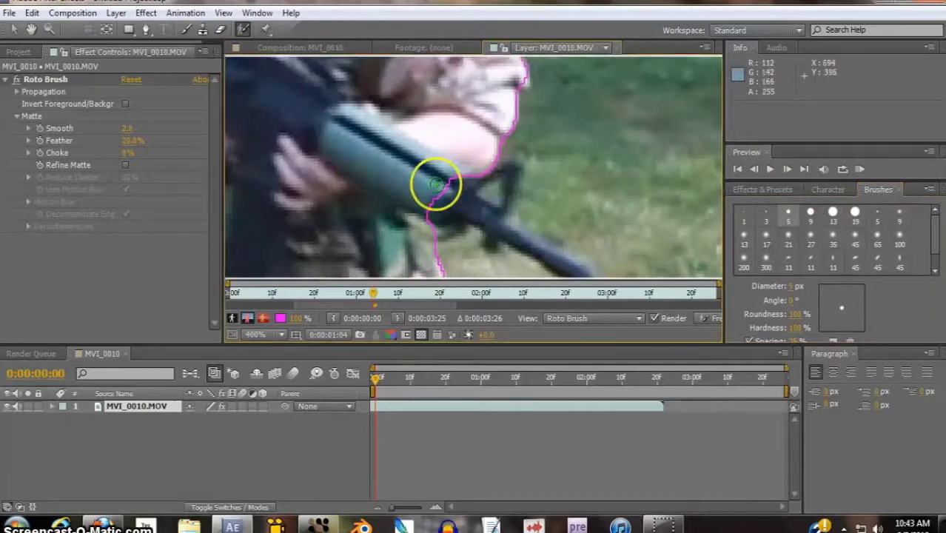
pyautogui.moveTo(437, 185); pyautogui.dragTo(487, 214)
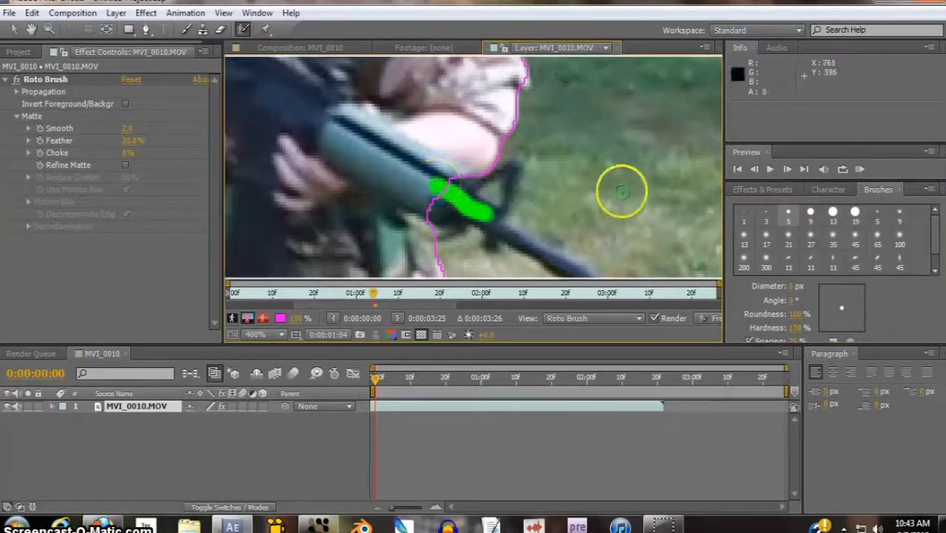
# Extend the foreground selection along the rifle's barrel to the orange muzzle tip and over the front sight
pyautogui.moveTo(622, 192); pyautogui.dragTo(448, 91)
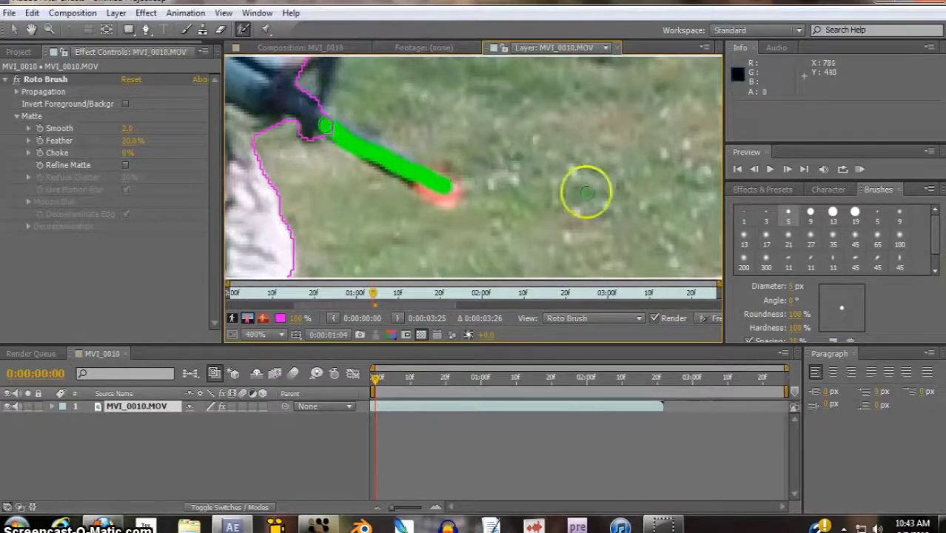
pyautogui.moveTo(333, 192); pyautogui.dragTo(435, 254)
pyautogui.scroll(1, 422, 128)
pyautogui.moveTo(363, 101)
pyautogui.mouseDown()
pyautogui.moveTo(376, 80)
pyautogui.moveTo(364, 152)
pyautogui.mouseUp()
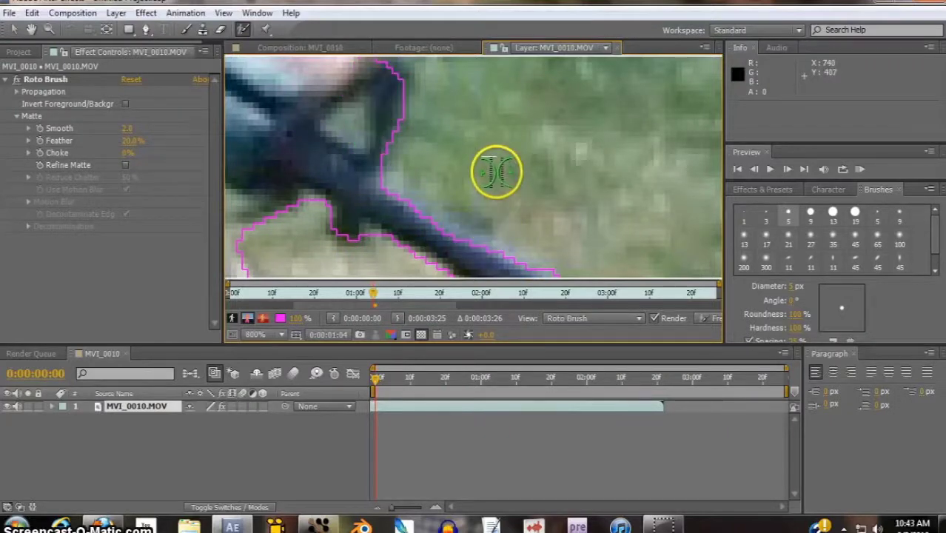
# Play the layer to check how the Roto Brush outline follows the soldier, and stop playback past the end of the span
pyautogui.scroll(-5, 494, 169)
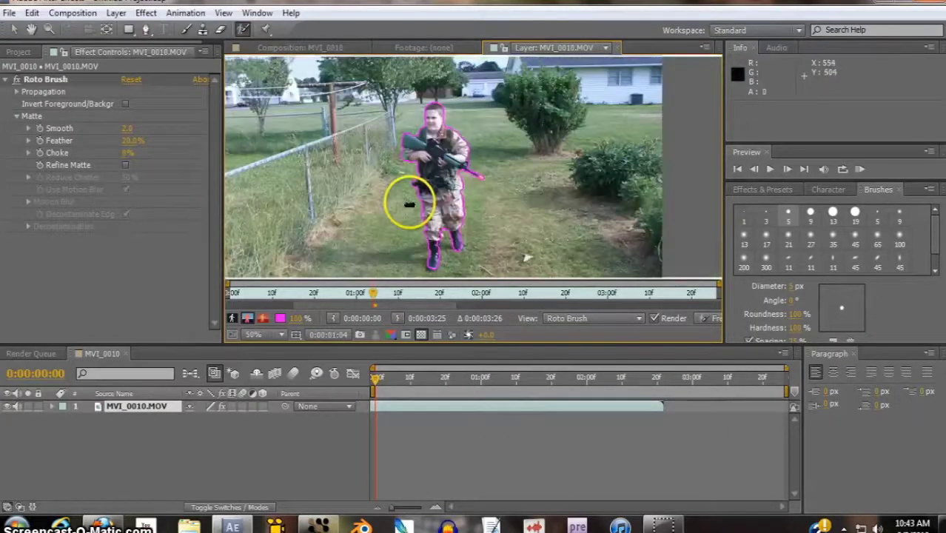
pyautogui.moveTo(409, 204); pyautogui.dragTo(354, 221)
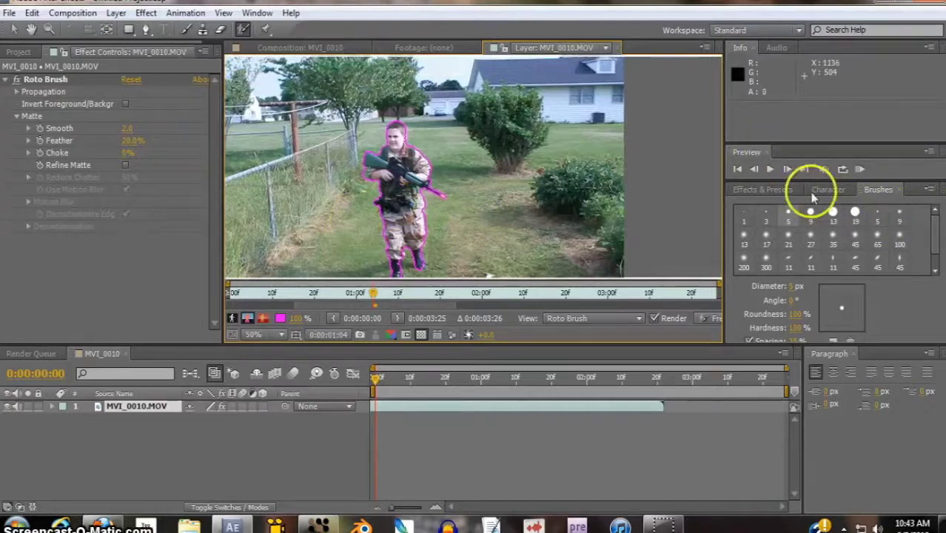
pyautogui.click(770, 168)
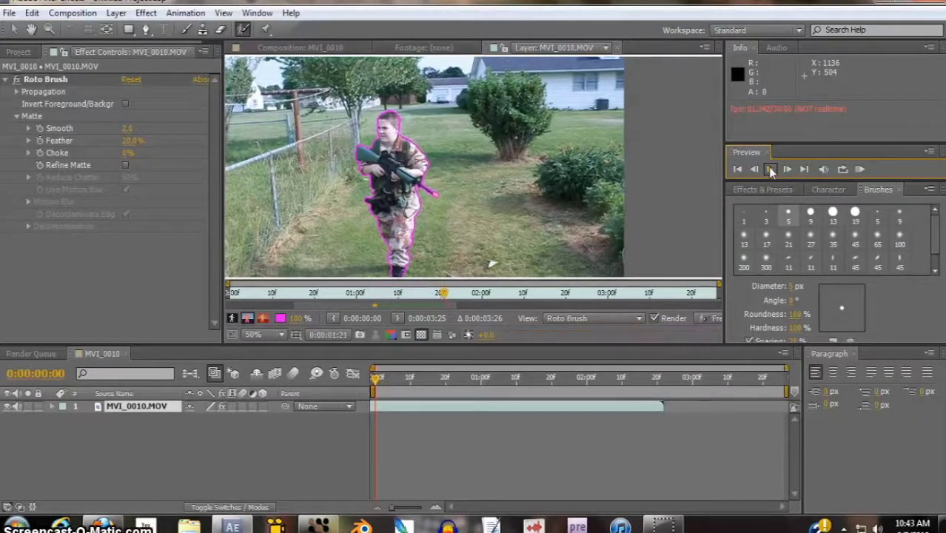
pyautogui.click(770, 170)
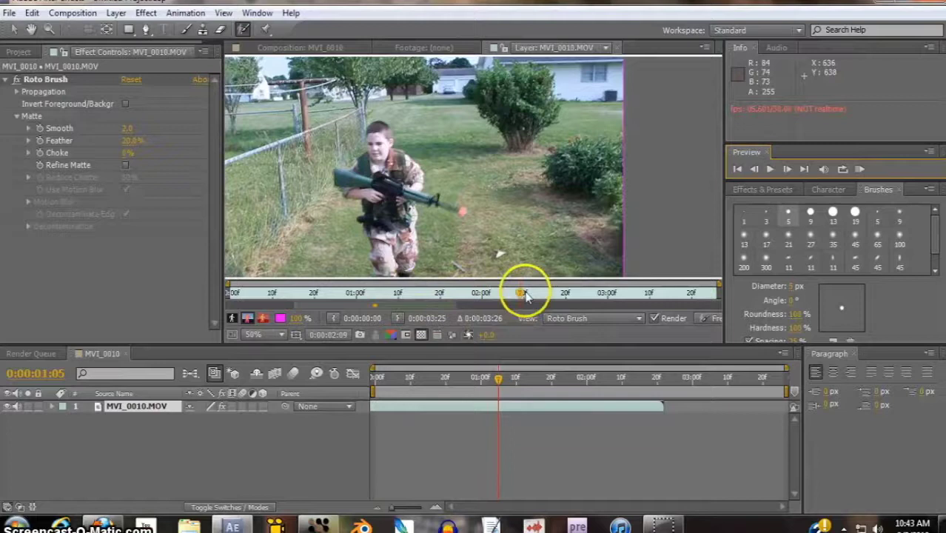
# Go back to layer time 0:00:01:23, extend the Roto Brush span toward the clip's end, and propagate the selection to 0:00:02:22
pyautogui.moveTo(524, 295); pyautogui.dragTo(452, 302)
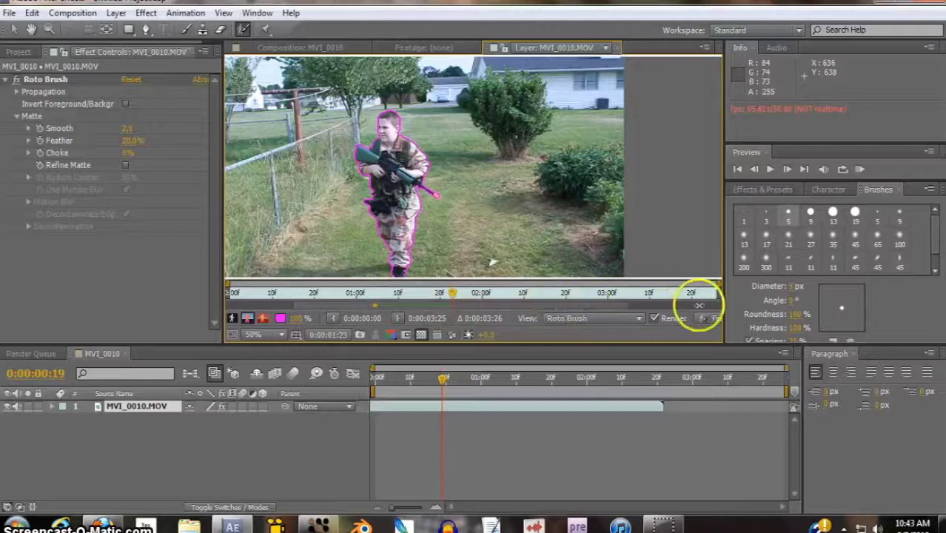
pyautogui.click(771, 169)
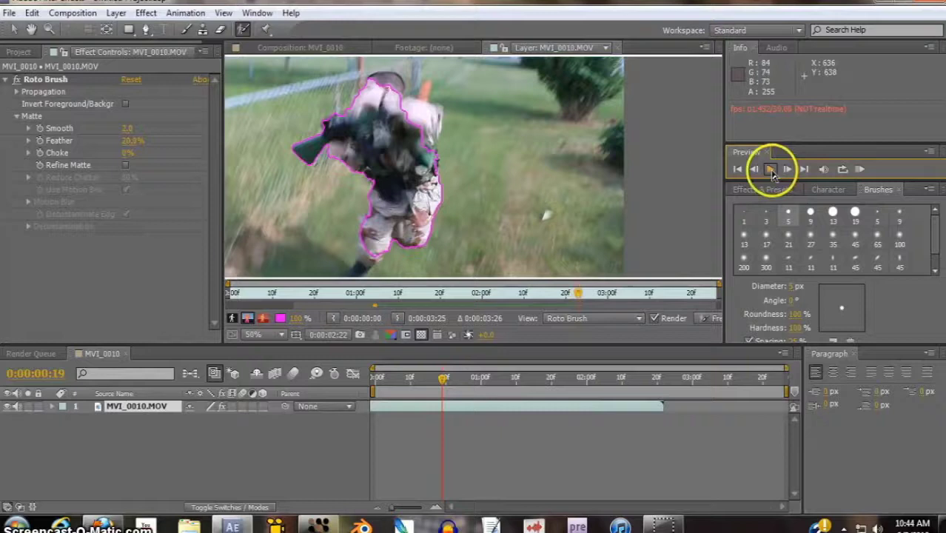
pyautogui.click(771, 169)
# Add the soldier's head and raised shoulder to the foreground at layer time 0:00:02:22, and propagate the correction a few frames
pyautogui.moveTo(380, 80)
pyautogui.mouseDown()
pyautogui.moveTo(398, 125)
pyautogui.moveTo(417, 135)
pyautogui.moveTo(428, 119)
pyautogui.mouseUp()
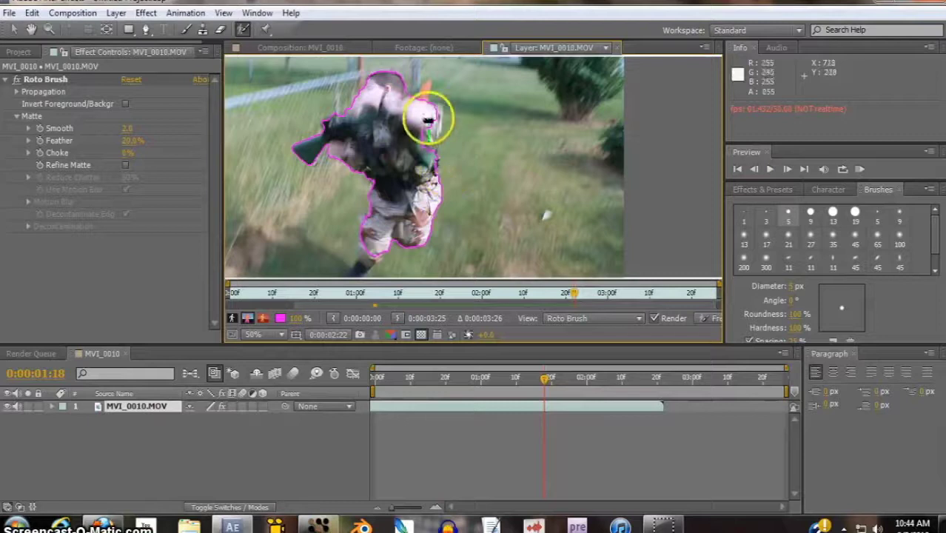
pyautogui.click(771, 169)
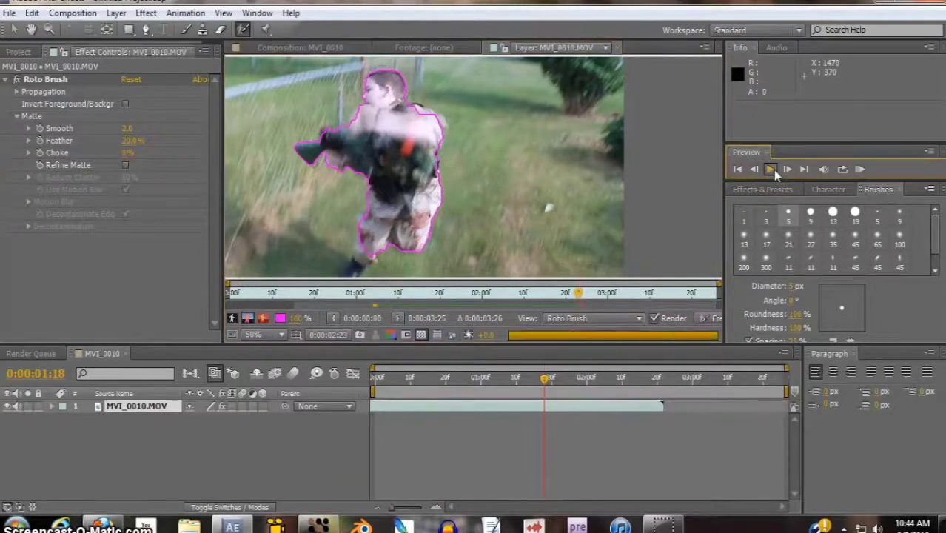
pyautogui.click(772, 169)
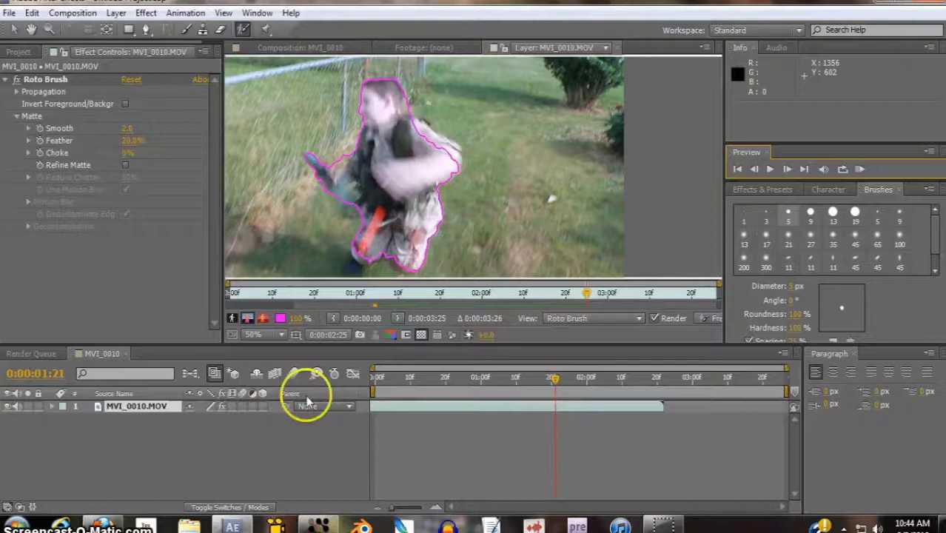
# Return to the first frame and inspect the cut-out soldier in the MVI_0010 composition
pyautogui.press('Home')
pyautogui.click(331, 49)
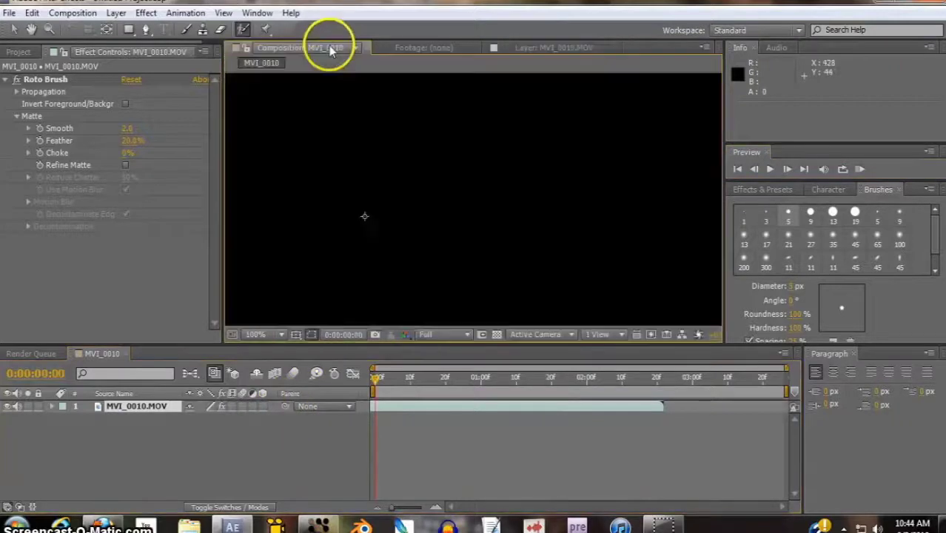
pyautogui.scroll(-4, 399, 222)
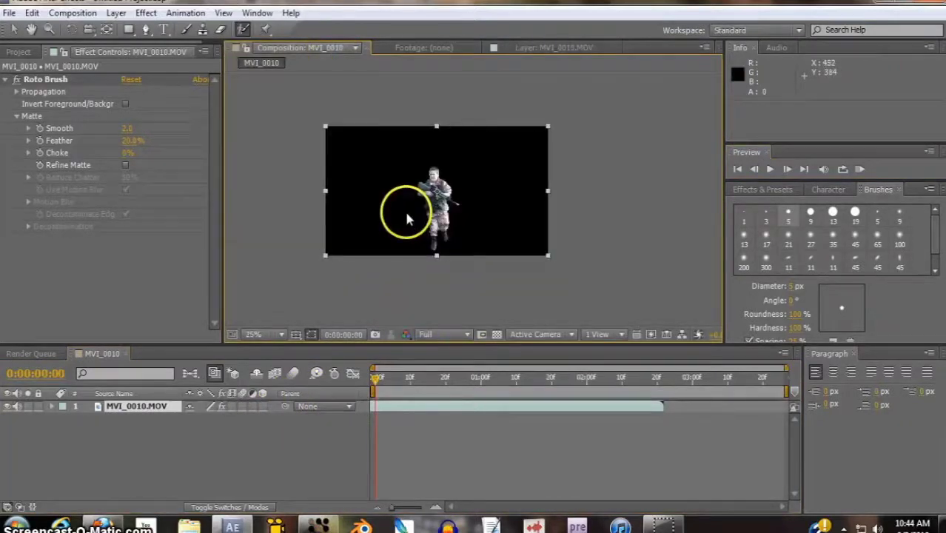
pyautogui.scroll(4, 397, 205)
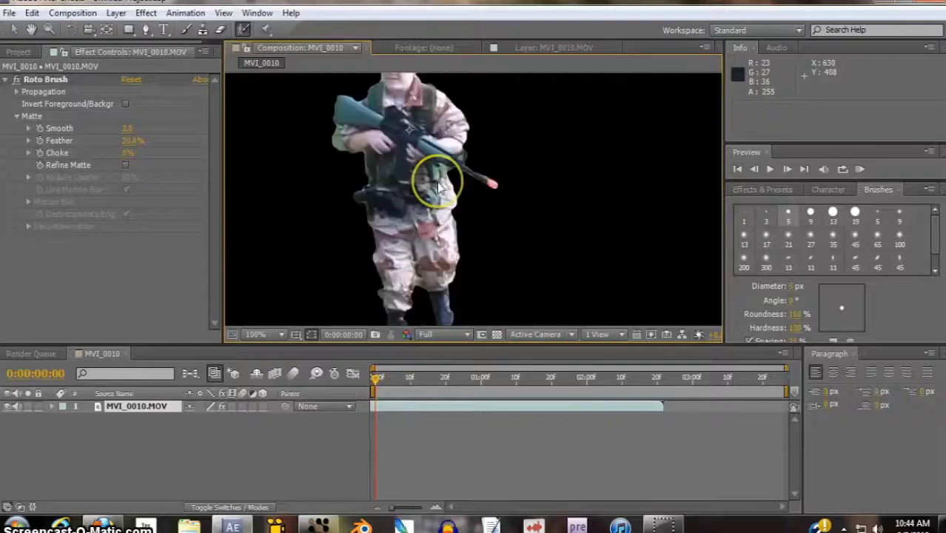
pyautogui.scroll(-2, 439, 186)
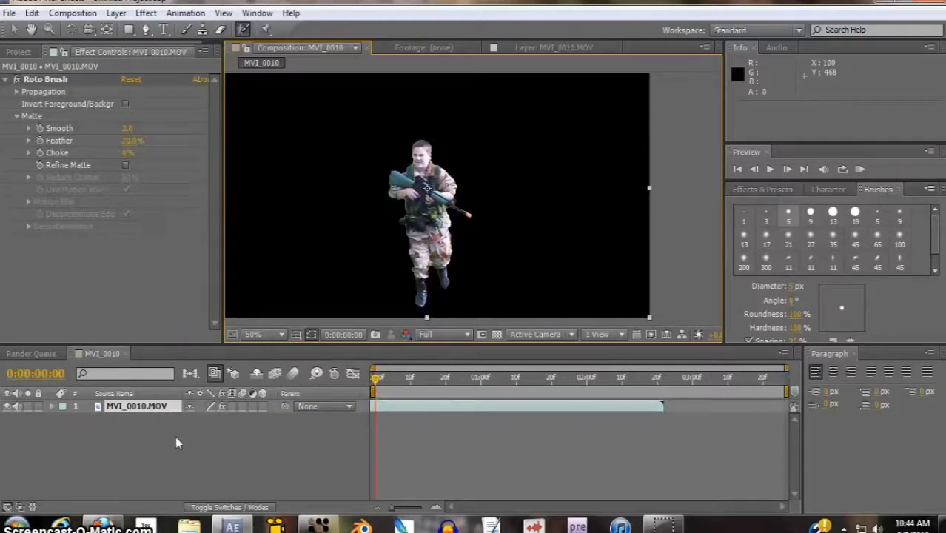
# Duplicate the MVI_0010.MOV layer and remove the Roto Brush effect from the lower copy
pyautogui.hotkey('ctrl', 'd')
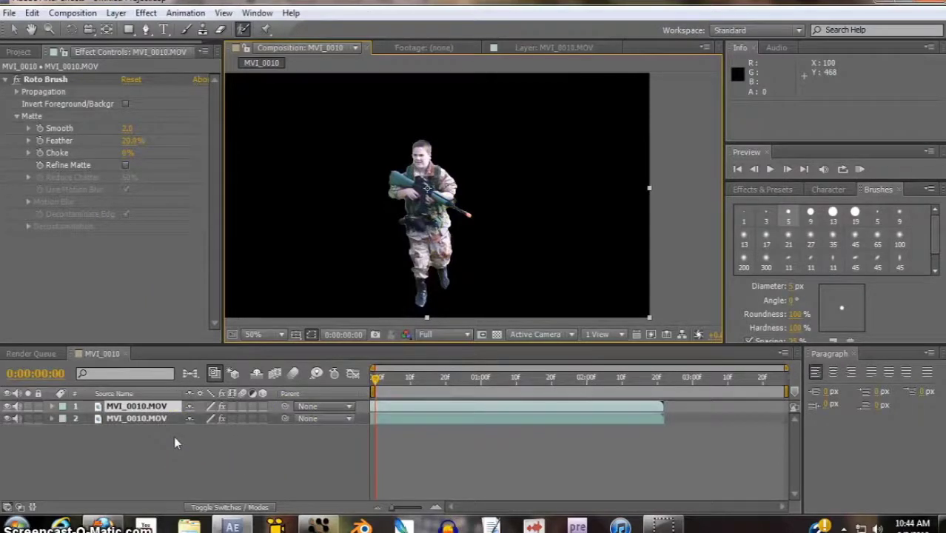
pyautogui.click(158, 427)
pyautogui.click(158, 428)
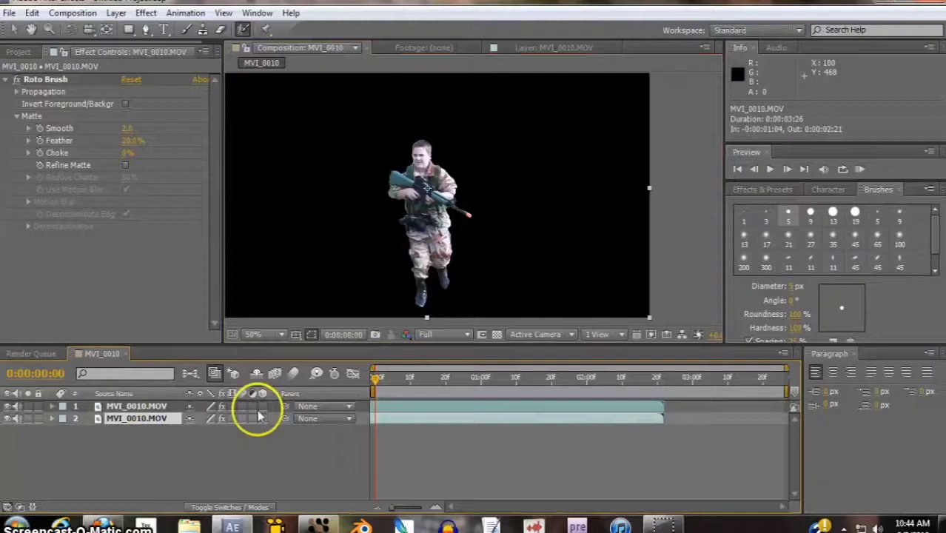
pyautogui.press('Return')
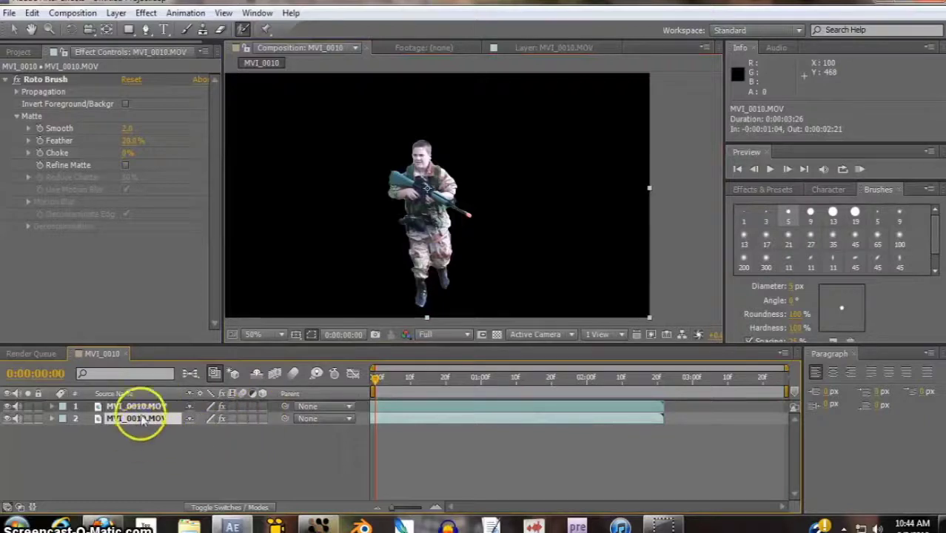
pyautogui.press('Return')
pyautogui.click(41, 82)
pyautogui.press('Delete')
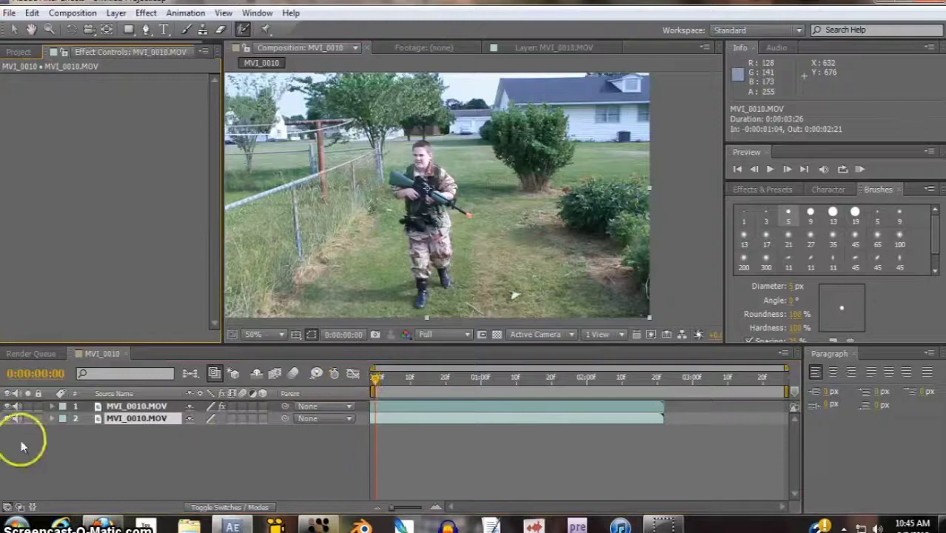
# Toggle the lower layer's visibility to compare the cut-out soldier with the full footage, leaving the layer visible
pyautogui.click(9, 419)
pyautogui.click(9, 419)
pyautogui.click(9, 419)
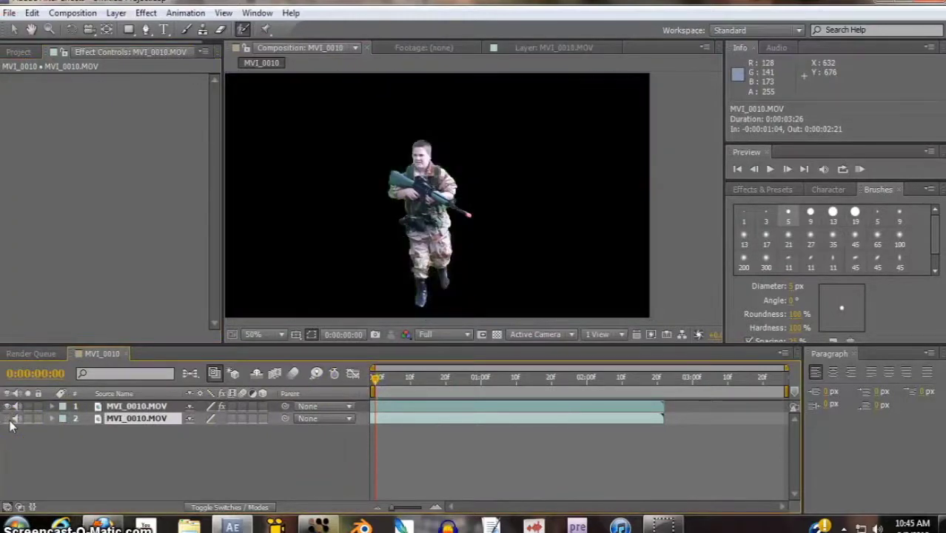
pyautogui.click(9, 419)
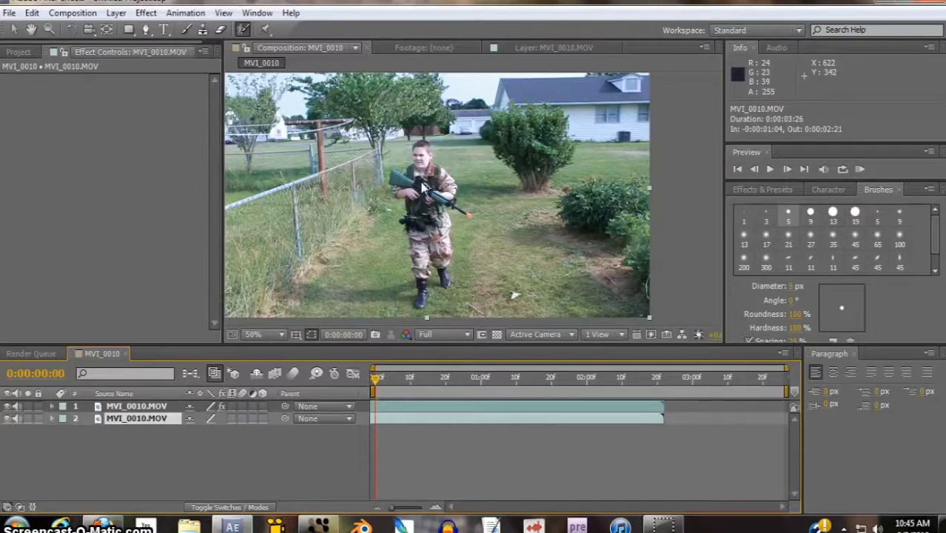
pyautogui.click(9, 419)
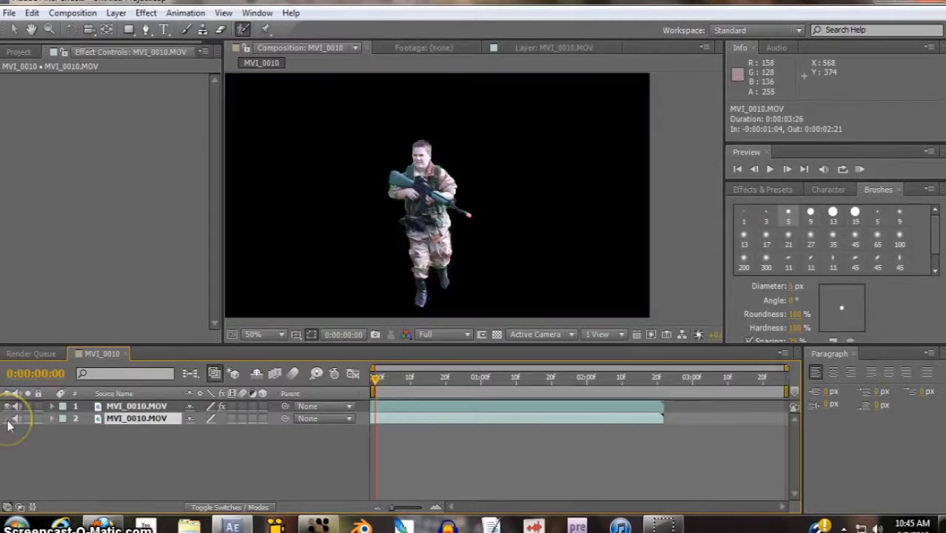
pyautogui.click(9, 419)
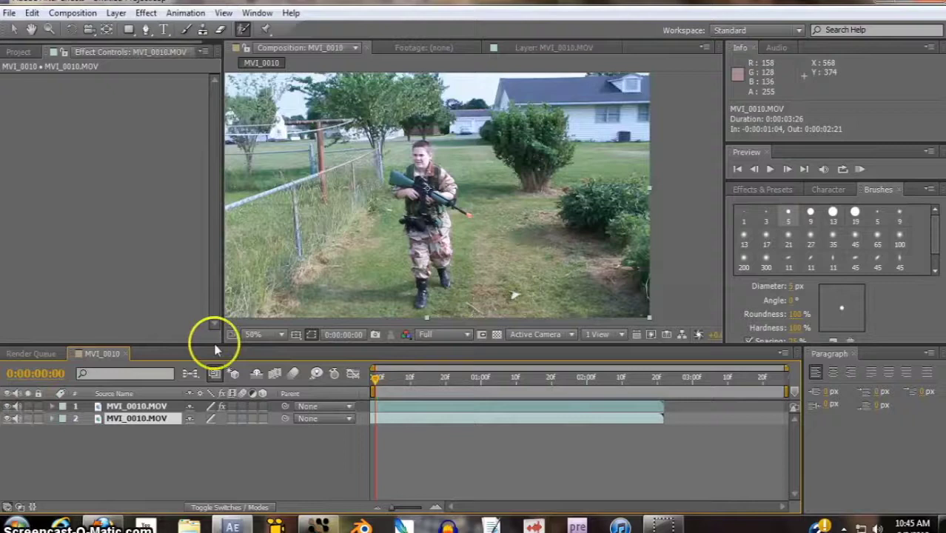
# Turn on Refine Matte for the upper layer's Roto Brush effect, with Use Motion Blur enabled
pyautogui.click(141, 408)
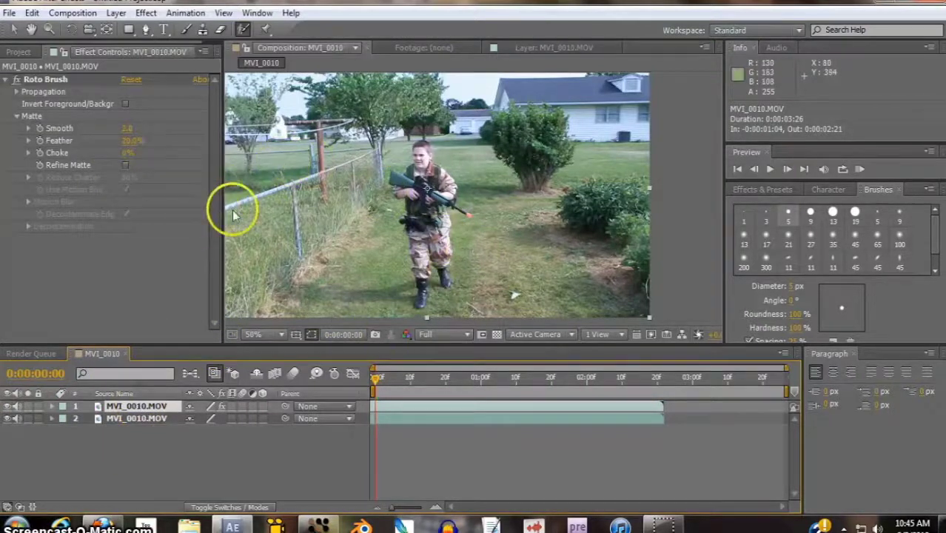
pyautogui.click(126, 166)
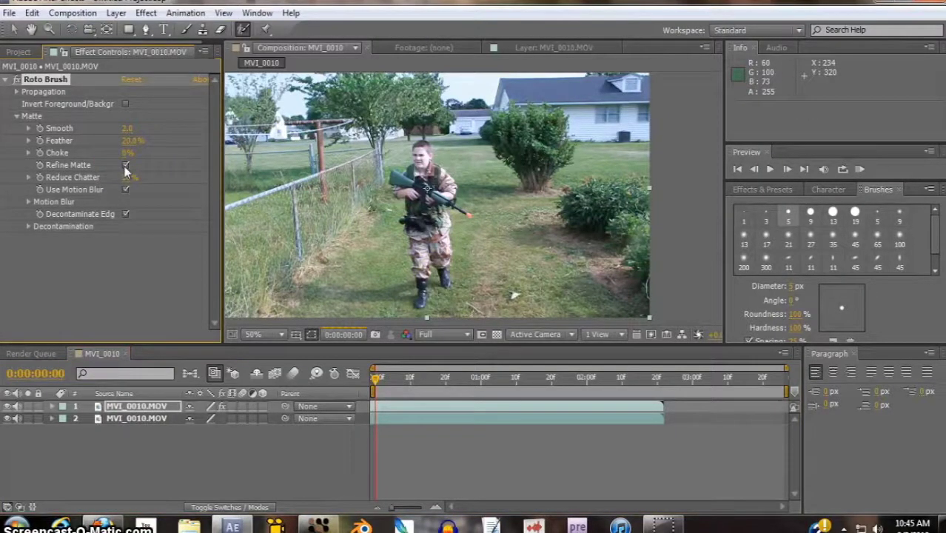
pyautogui.click(127, 188)
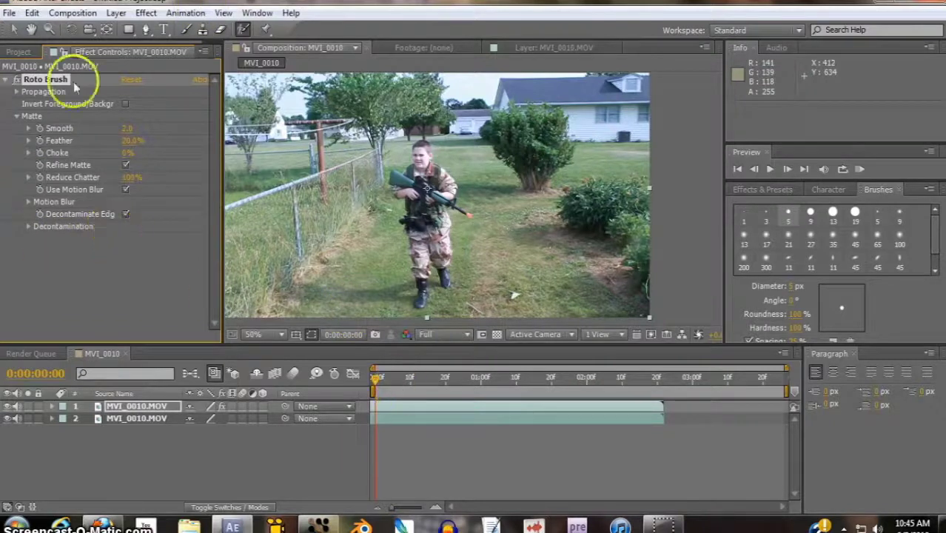
# Play a few frames of the composition, return to its first frame, and switch to mocha for After Effects
pyautogui.press('space')
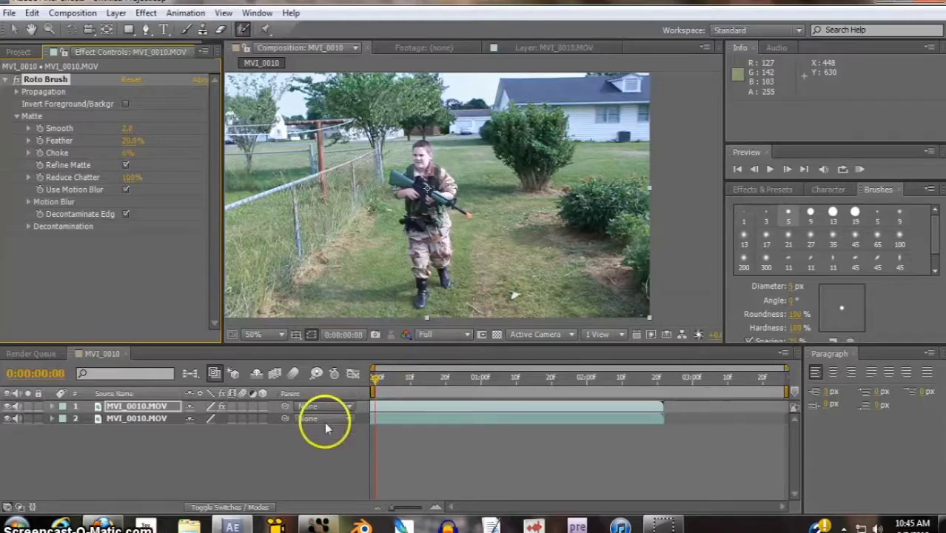
pyautogui.press('Home')
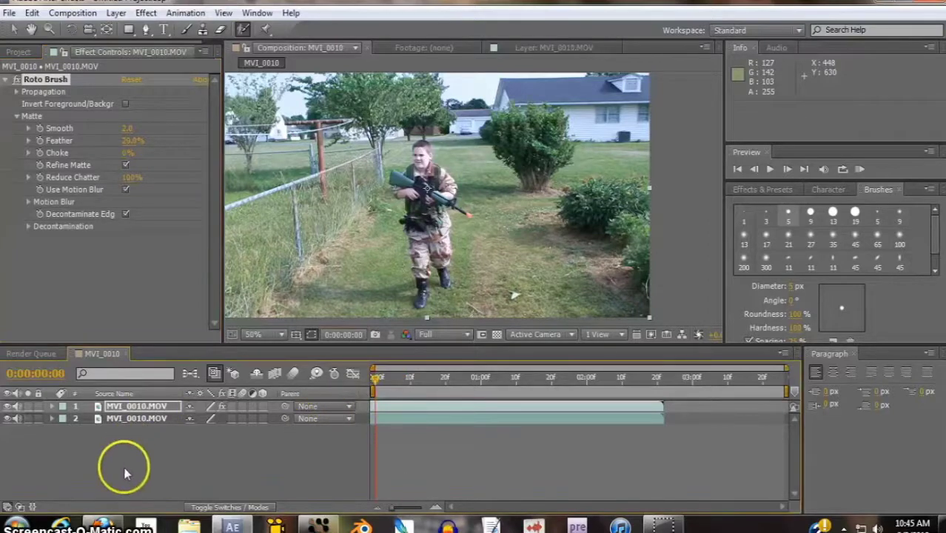
pyautogui.click(319, 524)
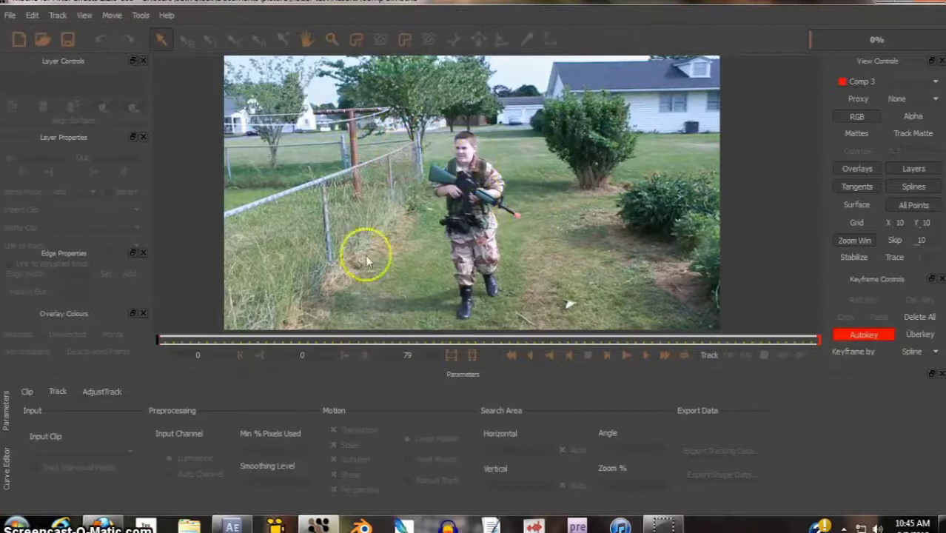
pyautogui.click(9, 16)
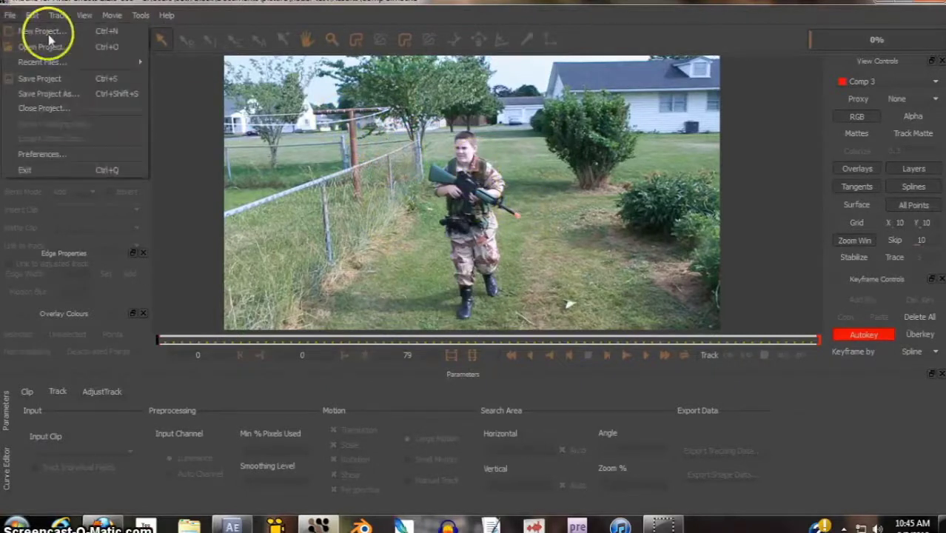
pyautogui.press('Escape')
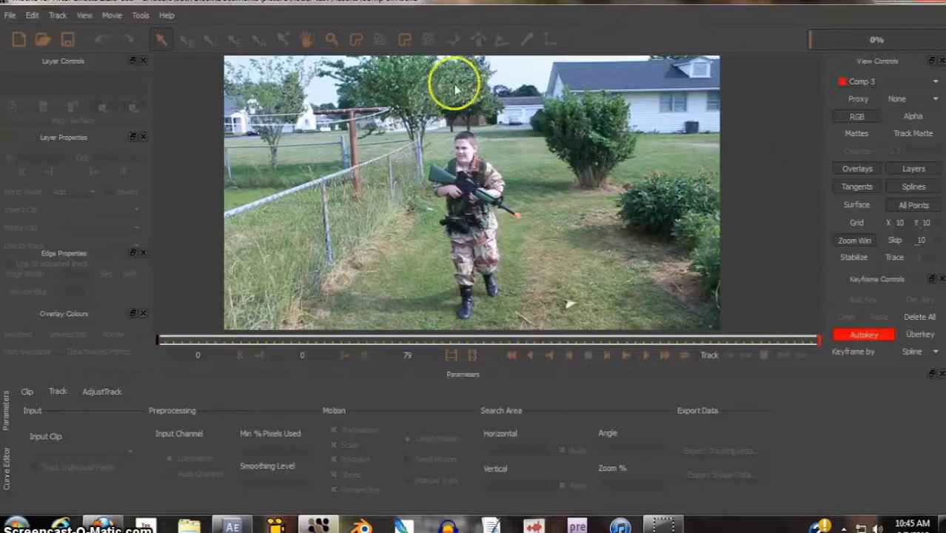
# Draw a closed X-Spline around the grass beside the soldier and extend its far-side corners over the bush and toward the frame's lower edge
pyautogui.click(356, 37)
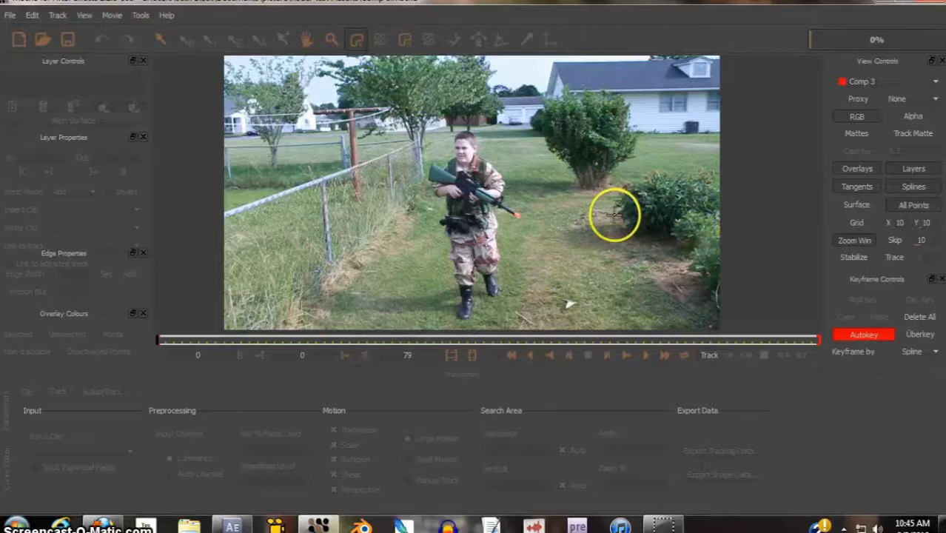
pyautogui.click(537, 219)
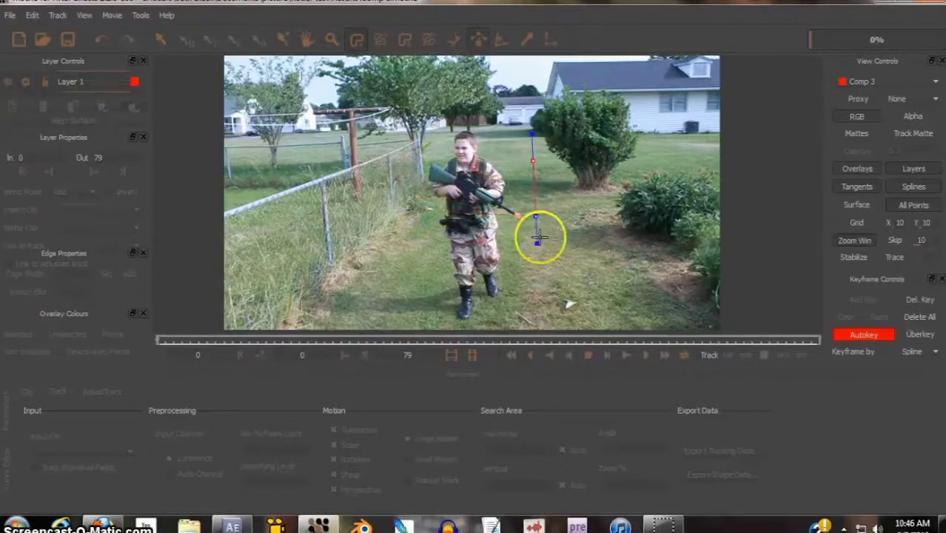
pyautogui.click(613, 220)
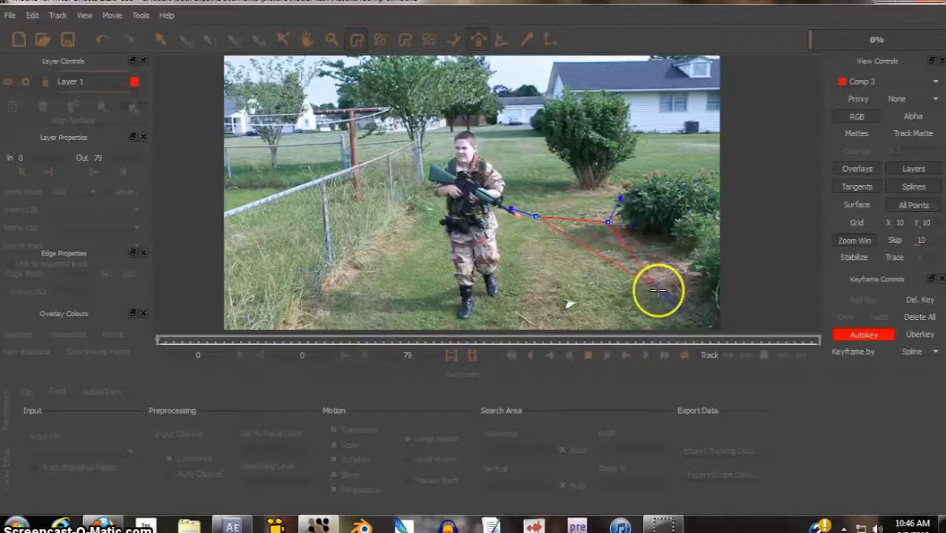
pyautogui.click(674, 294)
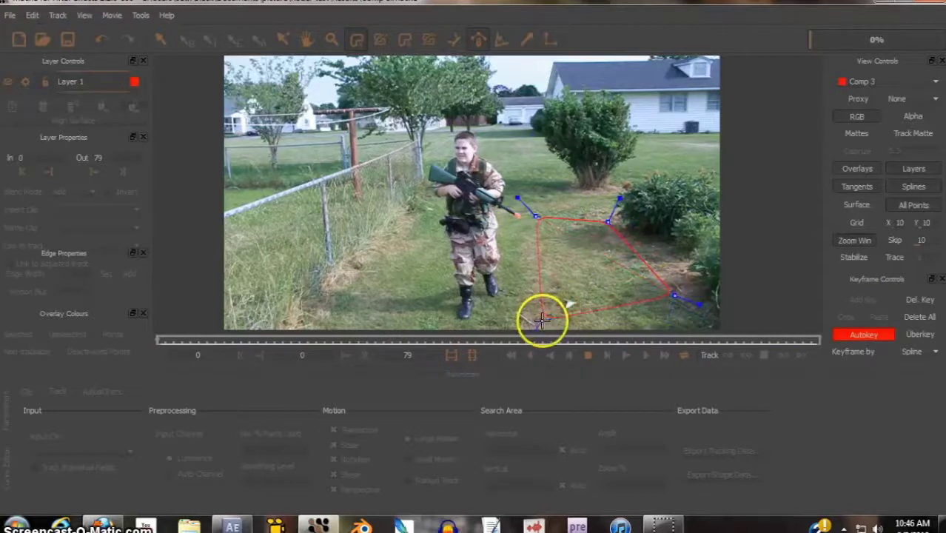
pyautogui.moveTo(520, 317); pyautogui.dragTo(514, 317)
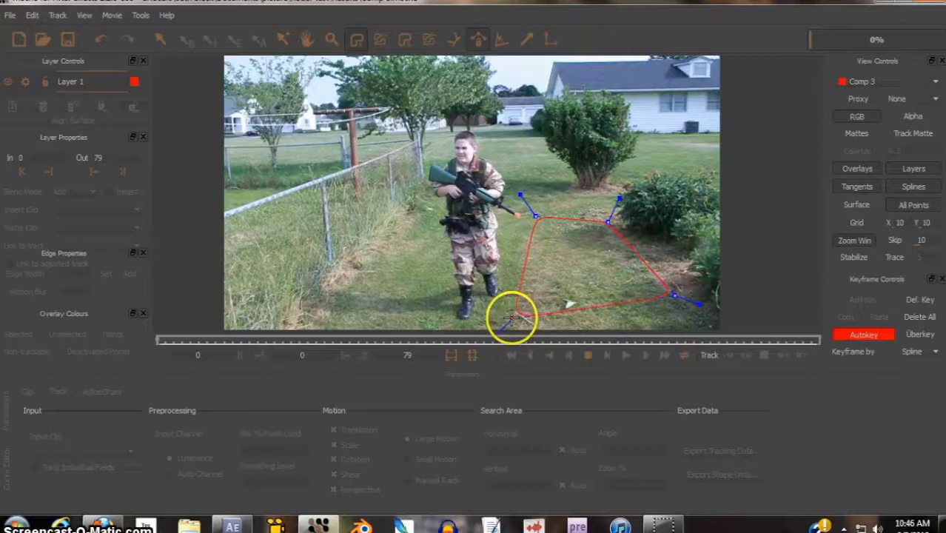
pyautogui.moveTo(510, 319)
pyautogui.mouseDown()
pyautogui.moveTo(498, 317)
pyautogui.moveTo(504, 327)
pyautogui.mouseUp()
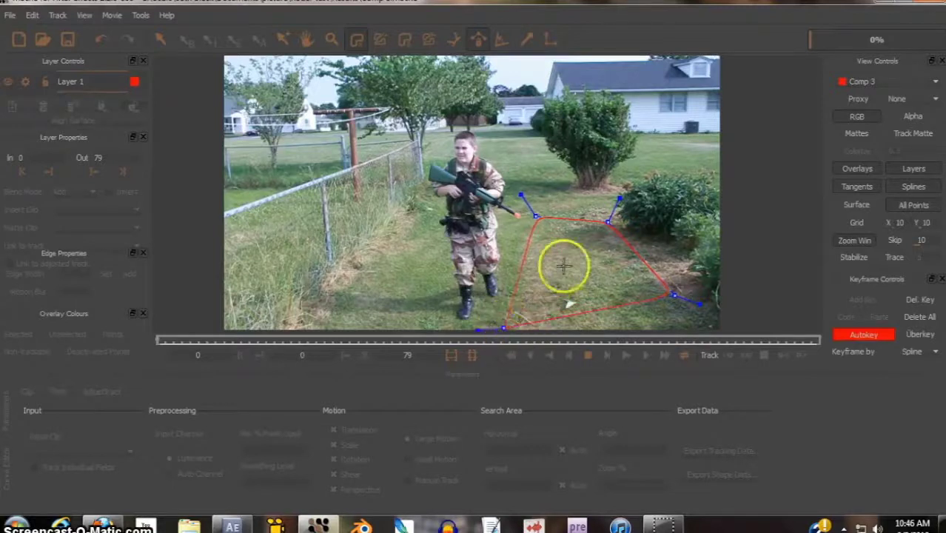
pyautogui.click(510, 276)
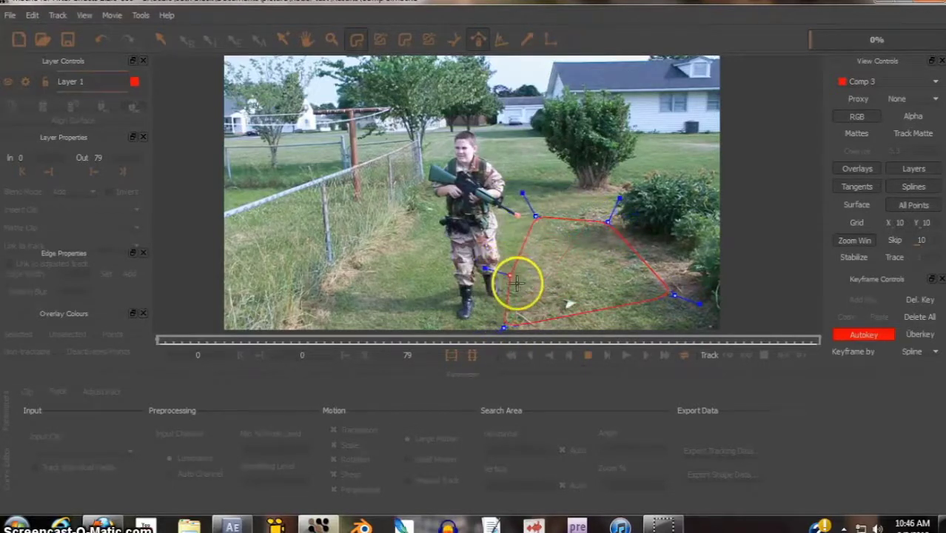
pyautogui.moveTo(517, 284); pyautogui.dragTo(600, 181)
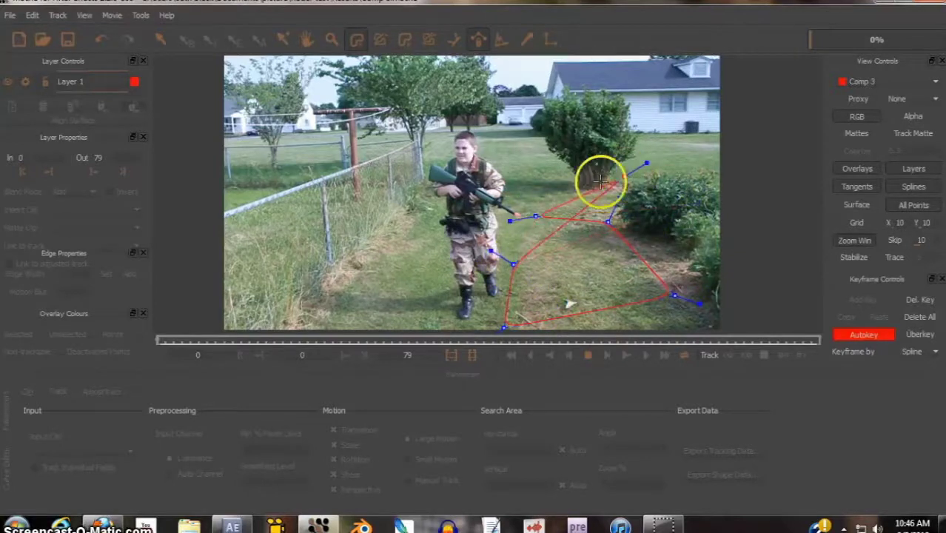
pyautogui.rightClick(555, 245)
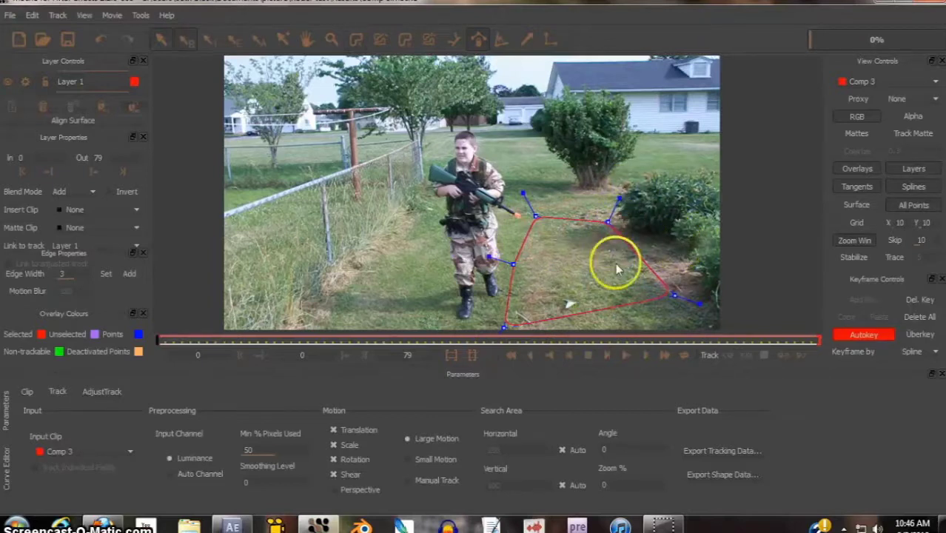
pyautogui.moveTo(606, 220); pyautogui.dragTo(657, 169)
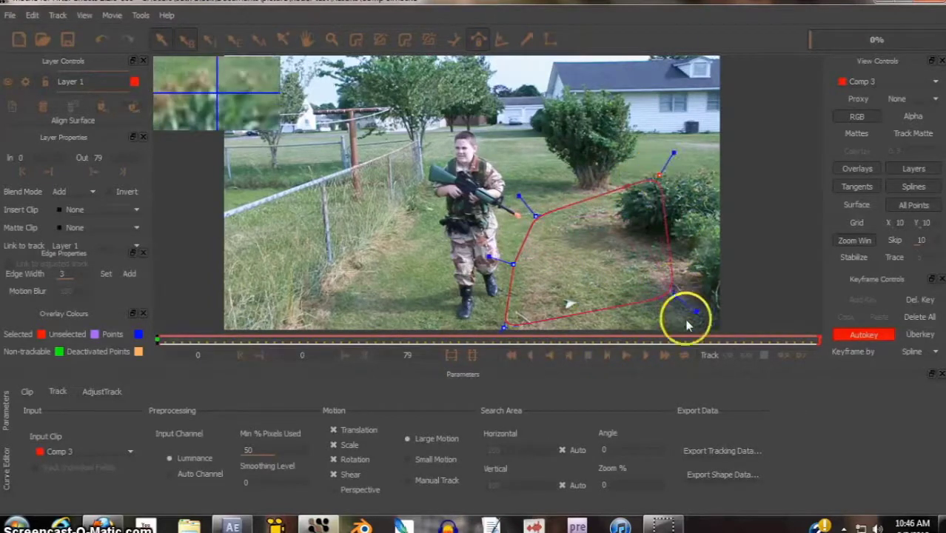
pyautogui.moveTo(676, 292); pyautogui.dragTo(684, 311)
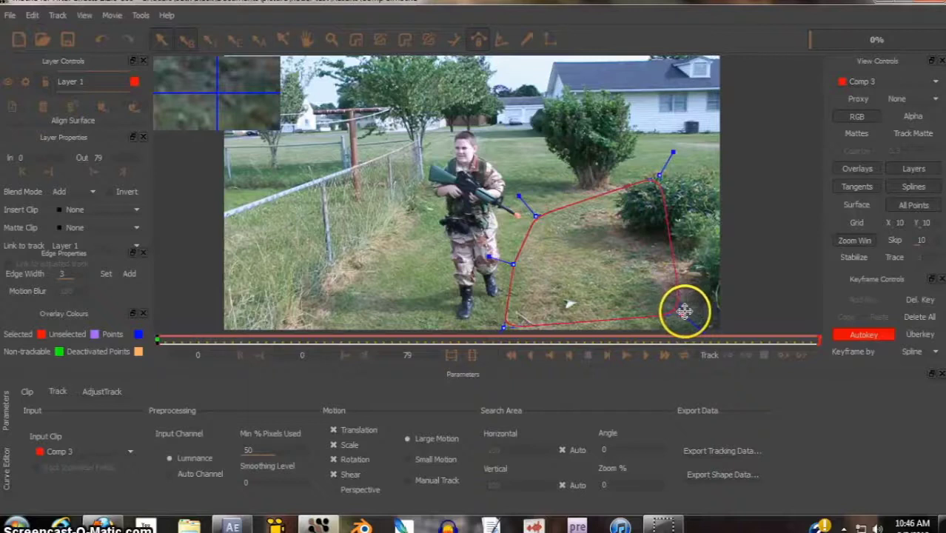
# Track the grass spline forward through frame 79 and scrub back along the clip to check the track
pyautogui.click(804, 356)
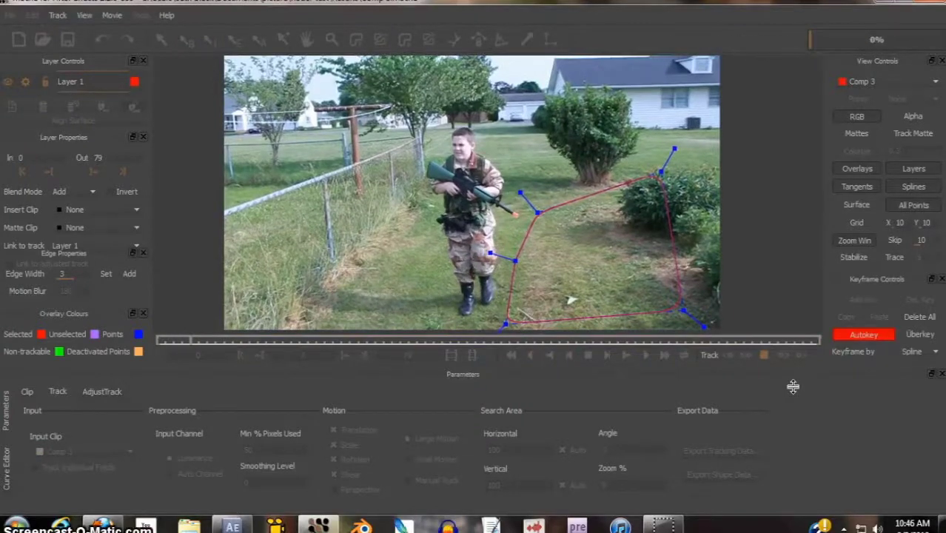
pyautogui.moveTo(666, 522)
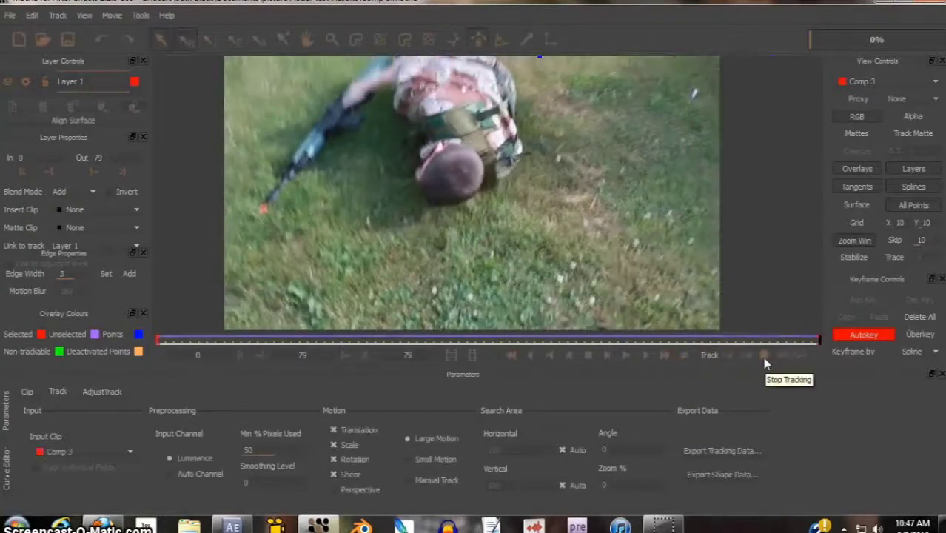
pyautogui.click(817, 342)
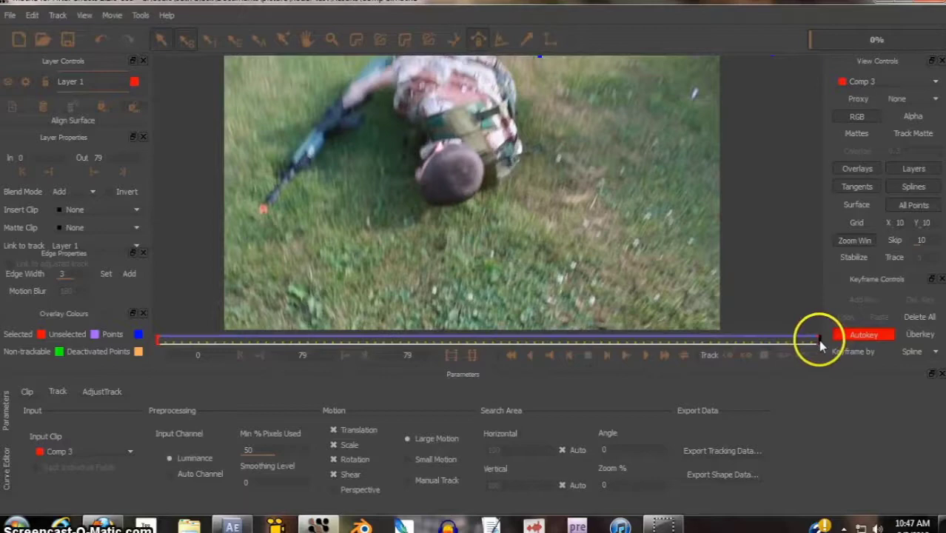
pyautogui.moveTo(817, 342); pyautogui.dragTo(694, 341)
pyautogui.moveTo(630, 345)
pyautogui.mouseDown()
pyautogui.moveTo(374, 357)
pyautogui.moveTo(131, 313)
pyautogui.moveTo(164, 321)
pyautogui.moveTo(500, 312)
pyautogui.moveTo(42, 311)
pyautogui.moveTo(458, 339)
pyautogui.moveTo(626, 339)
pyautogui.moveTo(704, 321)
pyautogui.moveTo(643, 340)
pyautogui.mouseUp()
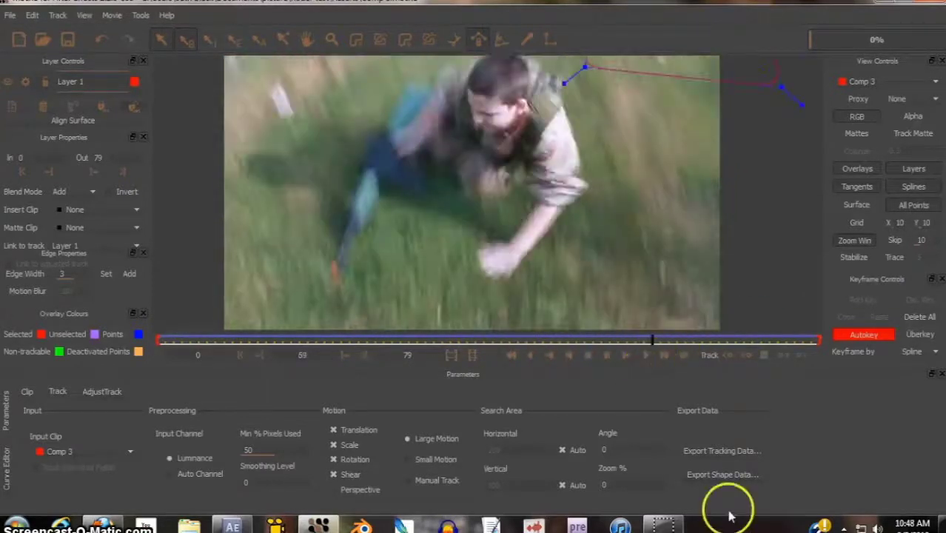
# Switch to After Effects and add a null object to the MVI_0010 composition
pyautogui.click(728, 451)
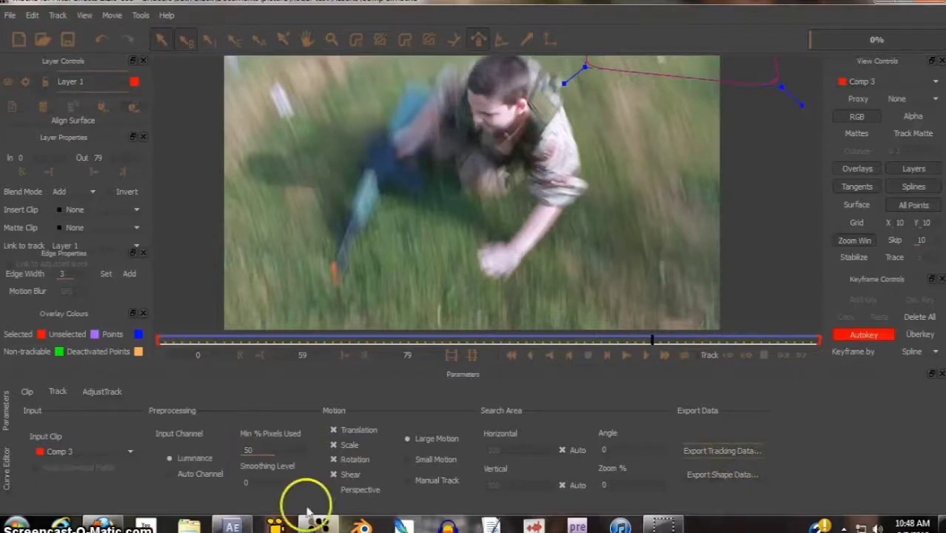
pyautogui.click(234, 526)
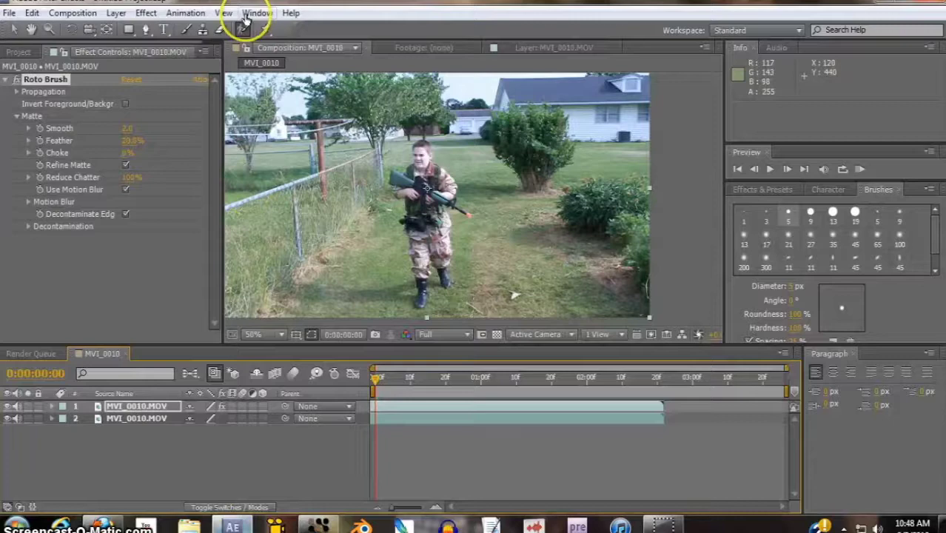
pyautogui.click(116, 15)
pyautogui.moveTo(211, 32)
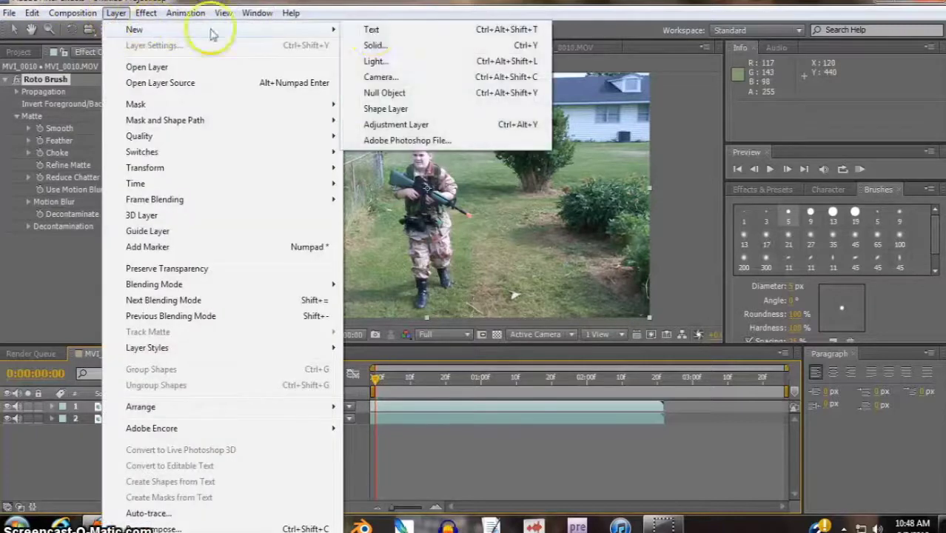
pyautogui.click(427, 98)
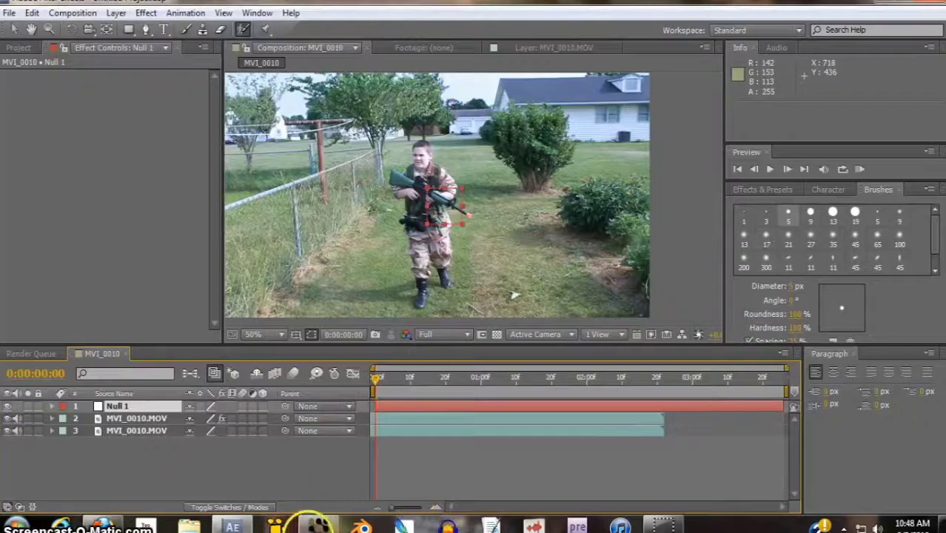
# Return to mocha and copy the tracking data to the clipboard in the After Effects Corner Pin [supports motion blur] format
pyautogui.click(317, 524)
pyautogui.click(721, 451)
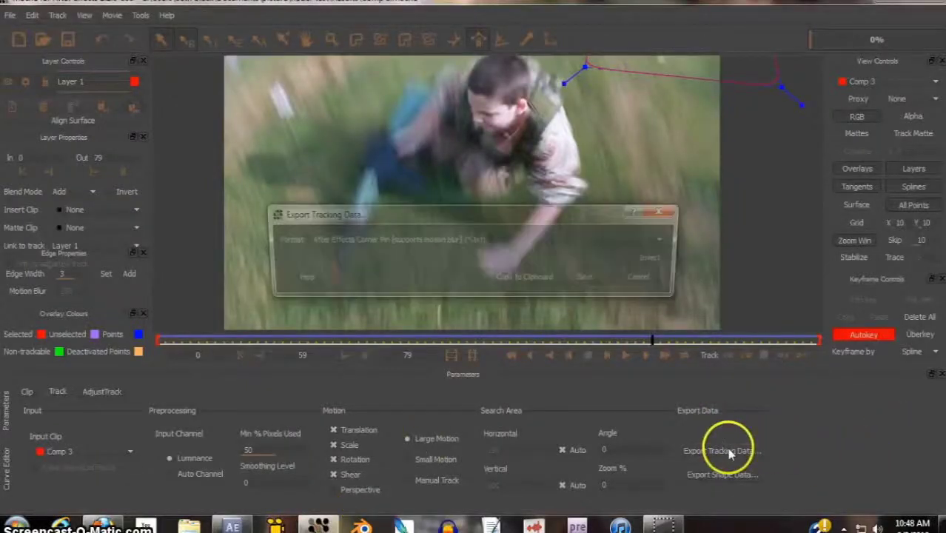
pyautogui.click(425, 243)
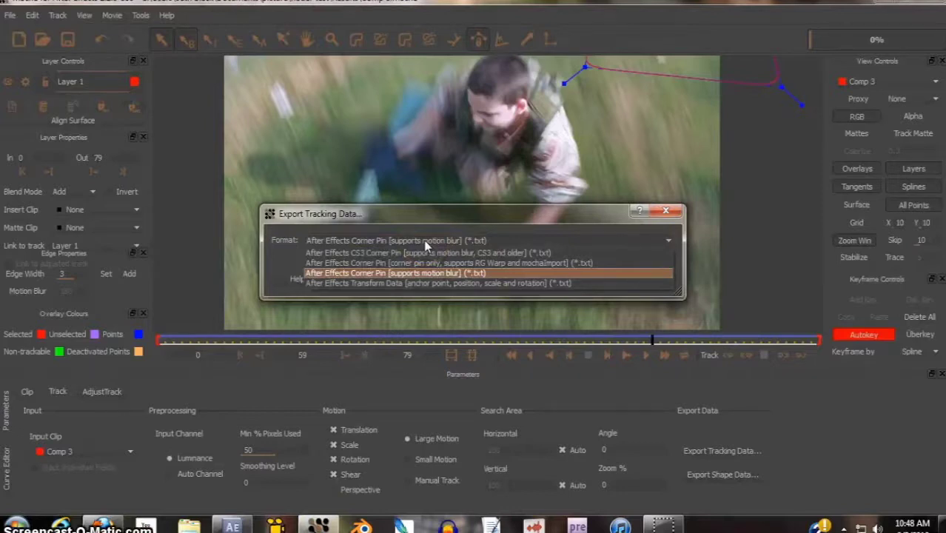
pyautogui.click(426, 242)
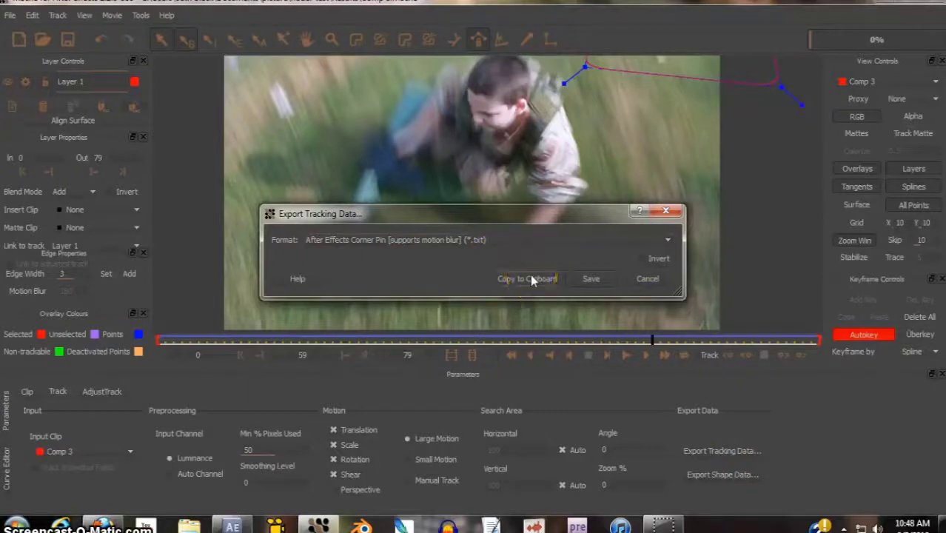
pyautogui.click(530, 279)
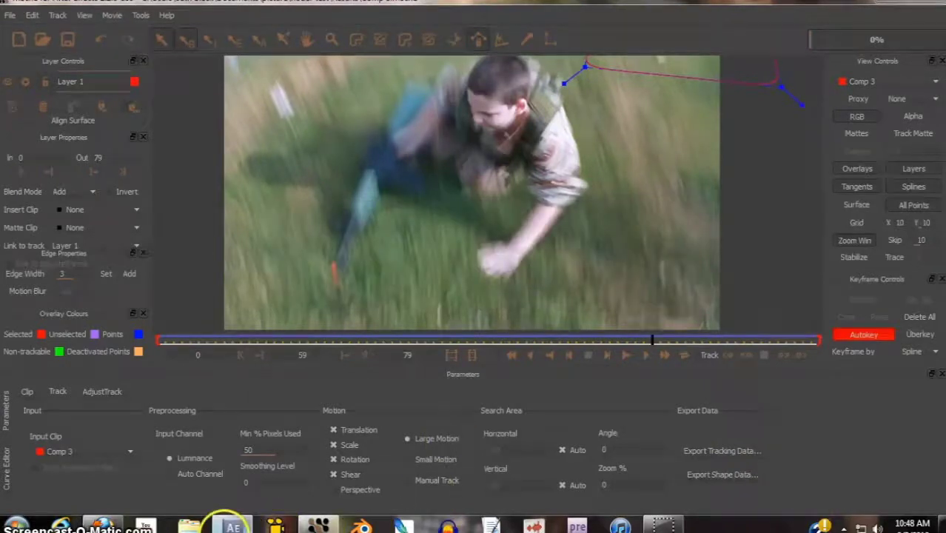
# Switch to After Effects and paste the copied corner pin tracking data onto the null layer
pyautogui.click(231, 526)
pyautogui.rightClick(110, 405)
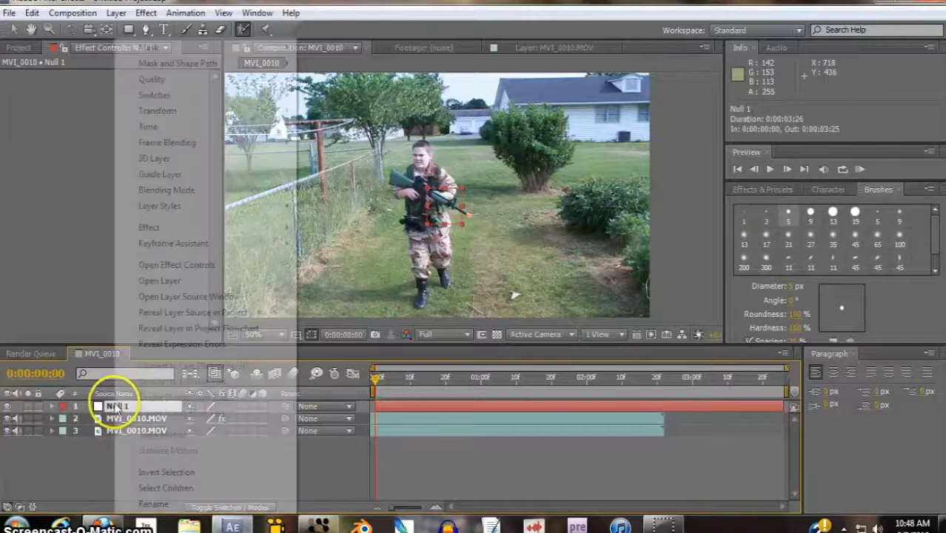
pyautogui.click(115, 12)
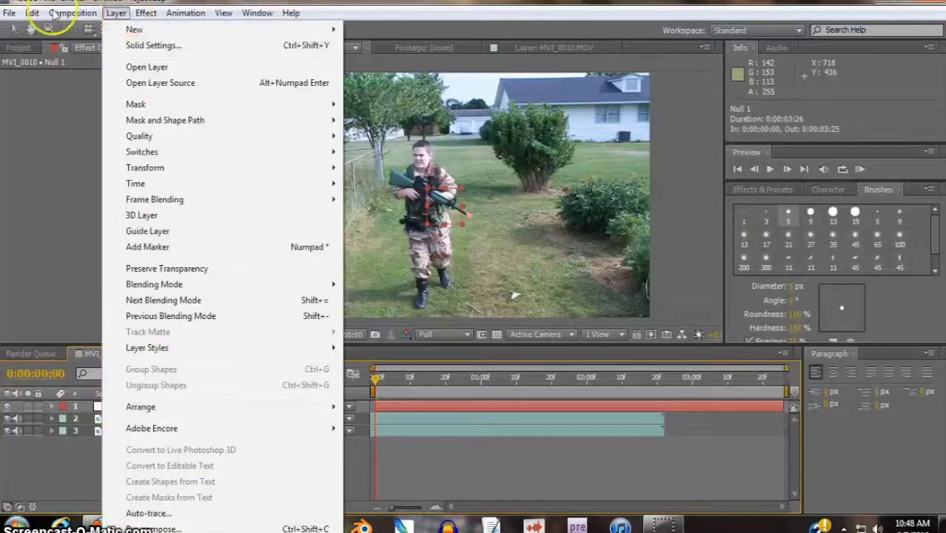
pyautogui.moveTo(37, 14)
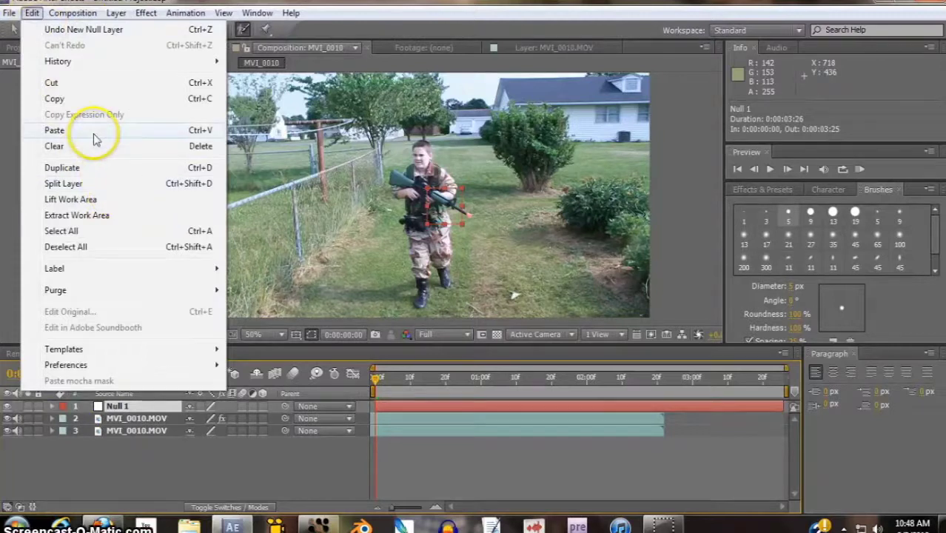
pyautogui.click(55, 130)
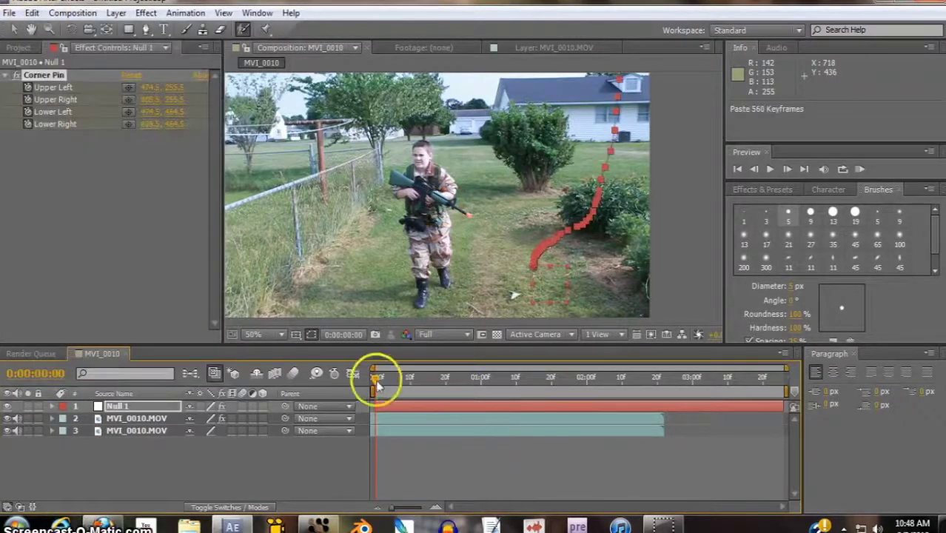
# Scrub the opening frames, return to the composition's start, and run a short RAM preview to check the null's motion
pyautogui.moveTo(376, 382); pyautogui.dragTo(446, 386)
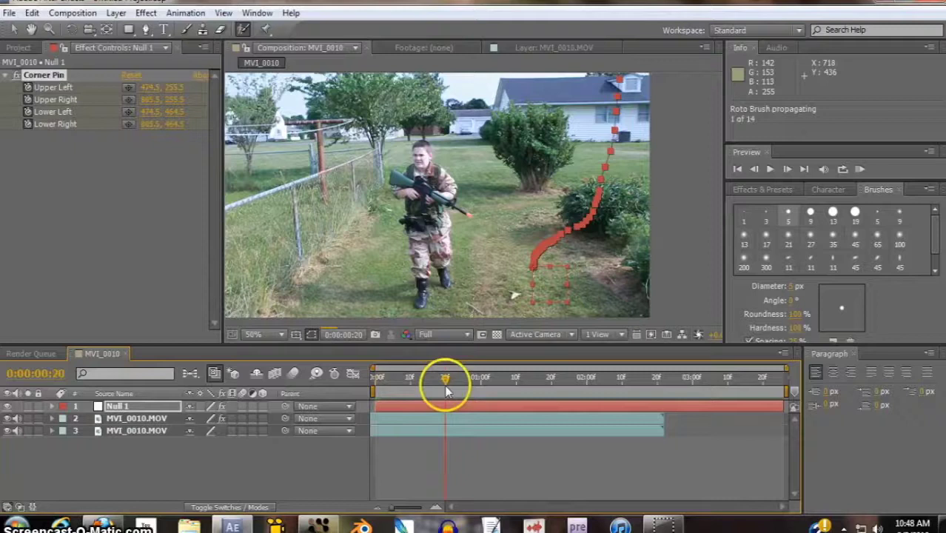
pyautogui.click(375, 386)
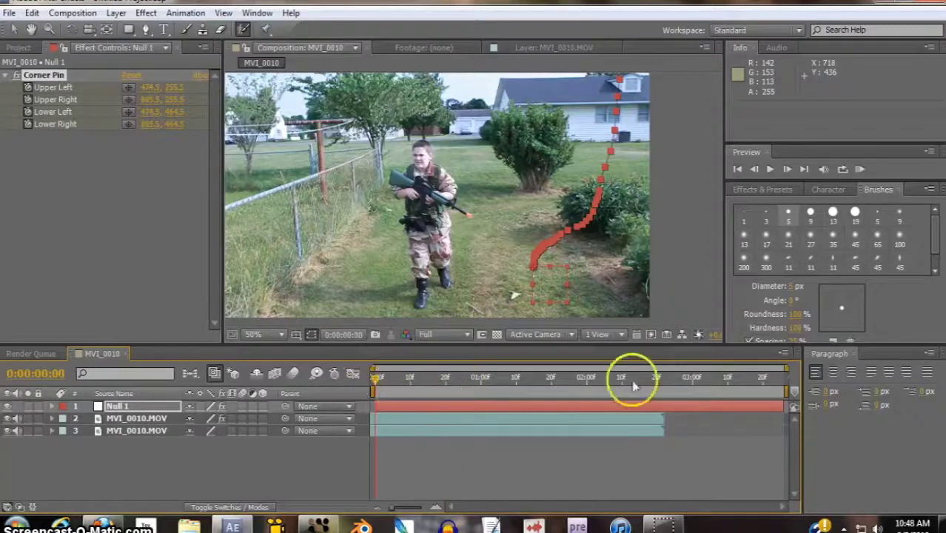
pyautogui.click(39, 172)
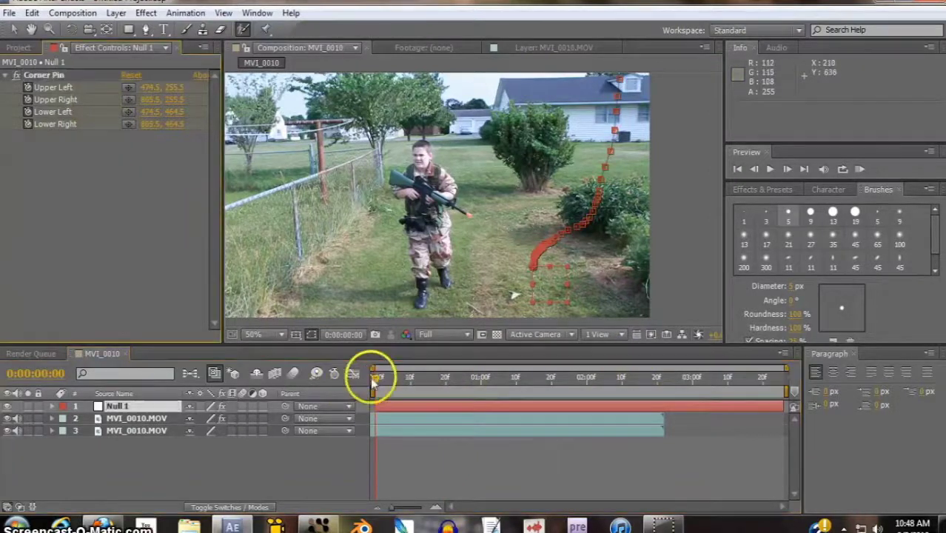
pyautogui.moveTo(374, 382); pyautogui.dragTo(325, 392)
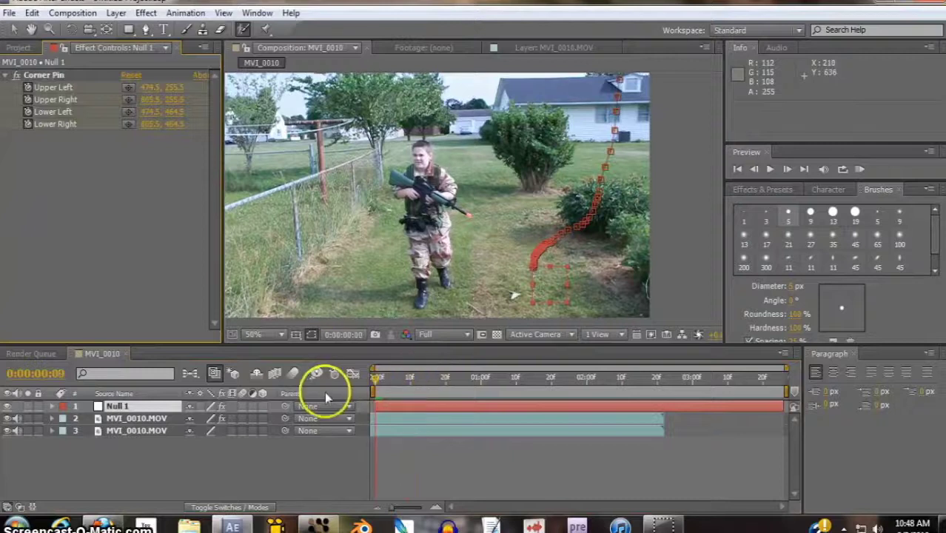
pyautogui.click(860, 169)
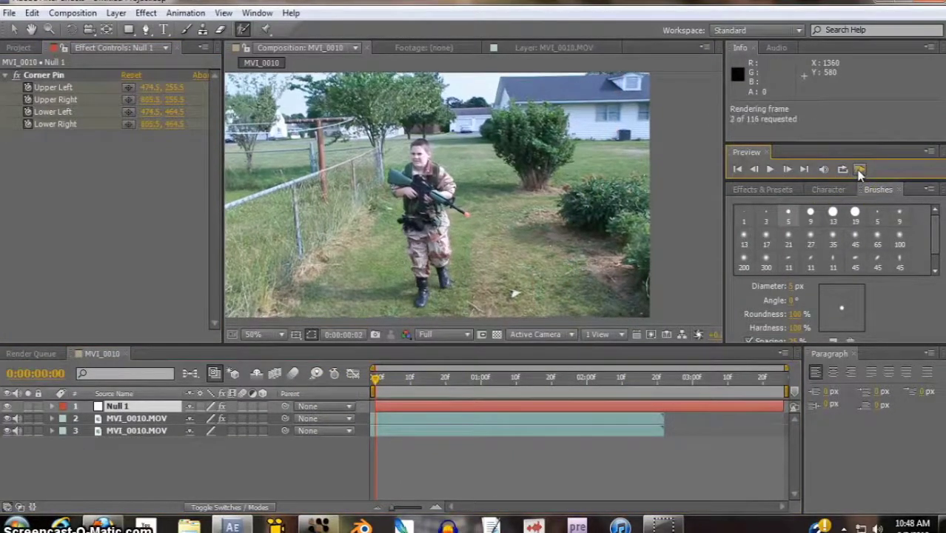
pyautogui.click(859, 170)
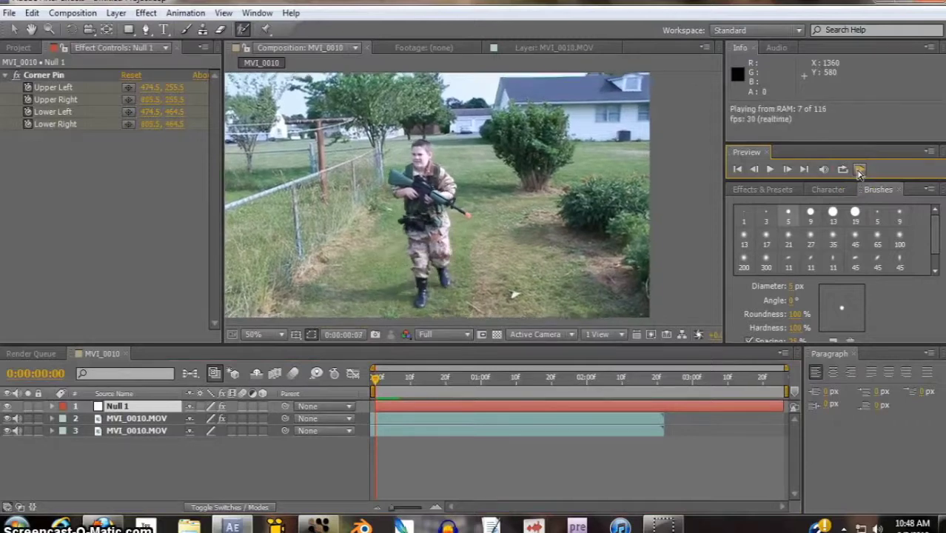
# Stop the RAM preview and scrub through the composition to check how the null follows the ground
pyautogui.click(859, 171)
pyautogui.moveTo(369, 376); pyautogui.dragTo(389, 383)
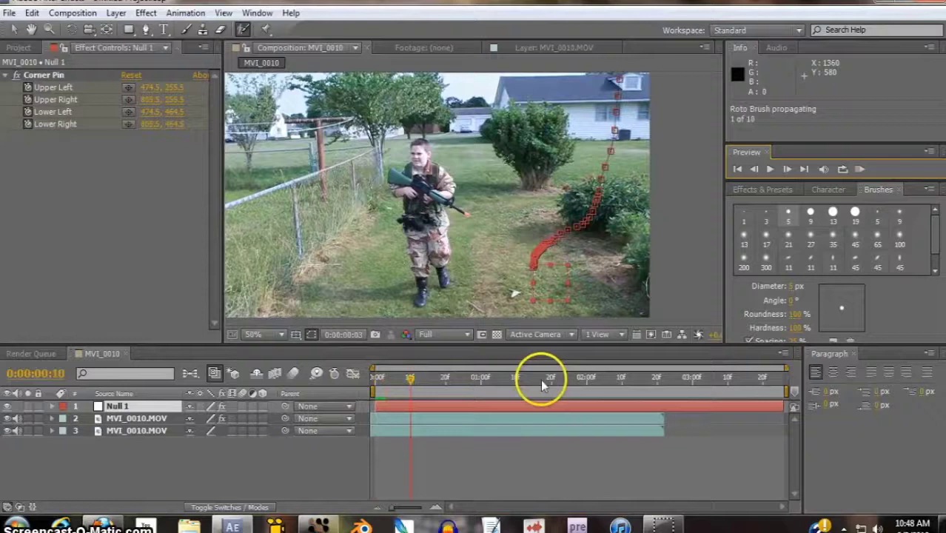
pyautogui.moveTo(540, 379); pyautogui.dragTo(620, 374)
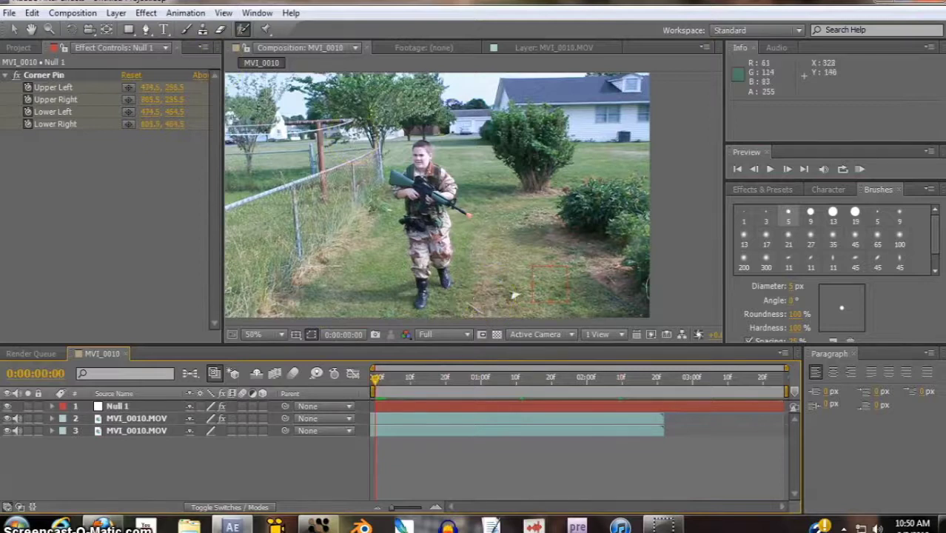
# Import Dirt_Charge_07.mov, Explosion_06.mov and Explosion_07.mov into the project
pyautogui.click(17, 49)
pyautogui.click(203, 191)
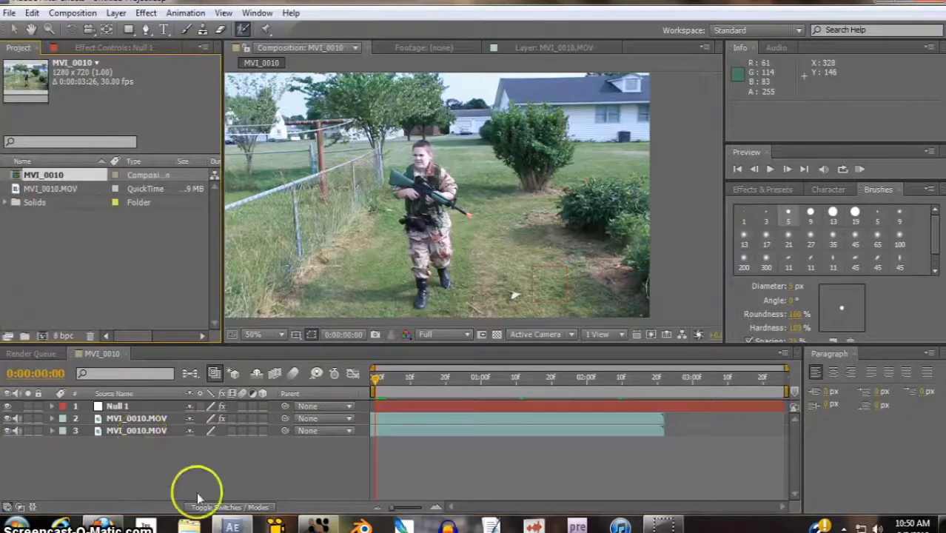
pyautogui.click(111, 248)
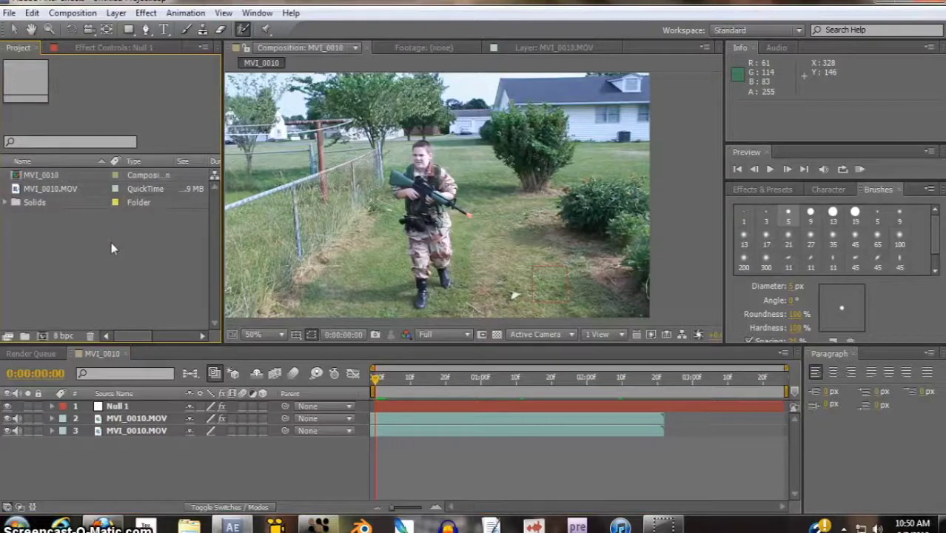
pyautogui.click(372, 520)
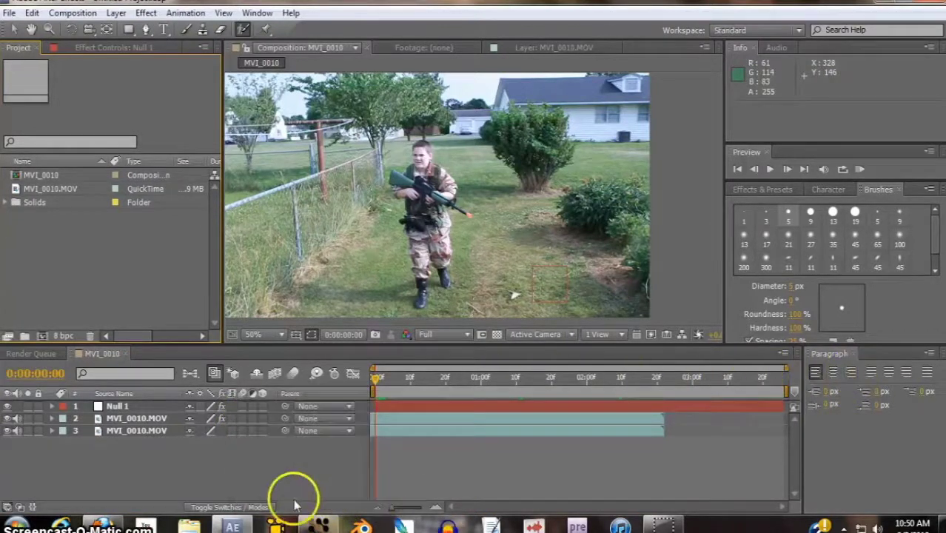
pyautogui.click(267, 468)
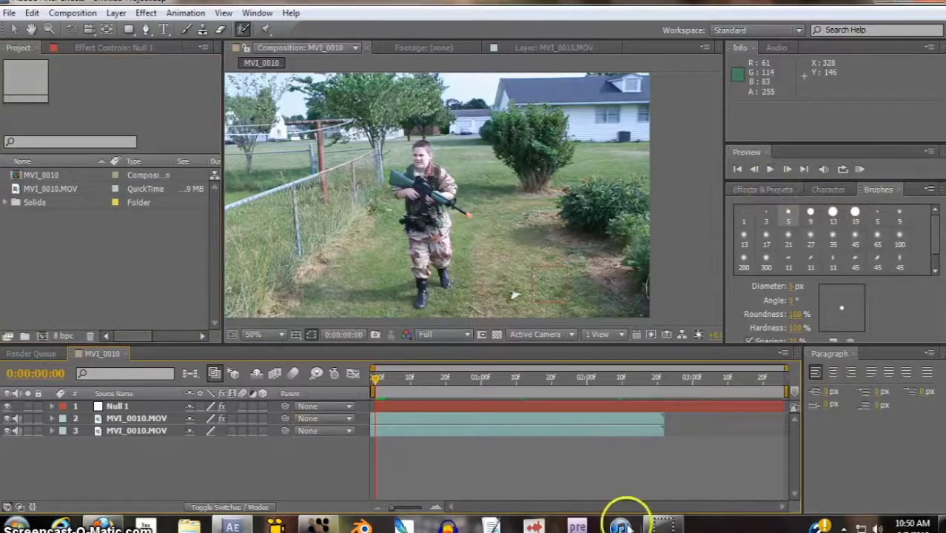
pyautogui.moveTo(663, 525)
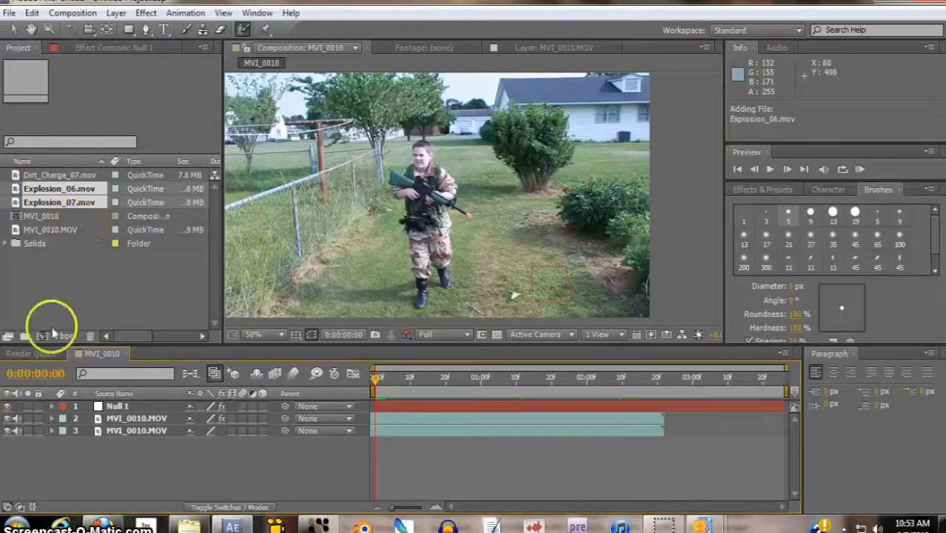
pyautogui.click(115, 300)
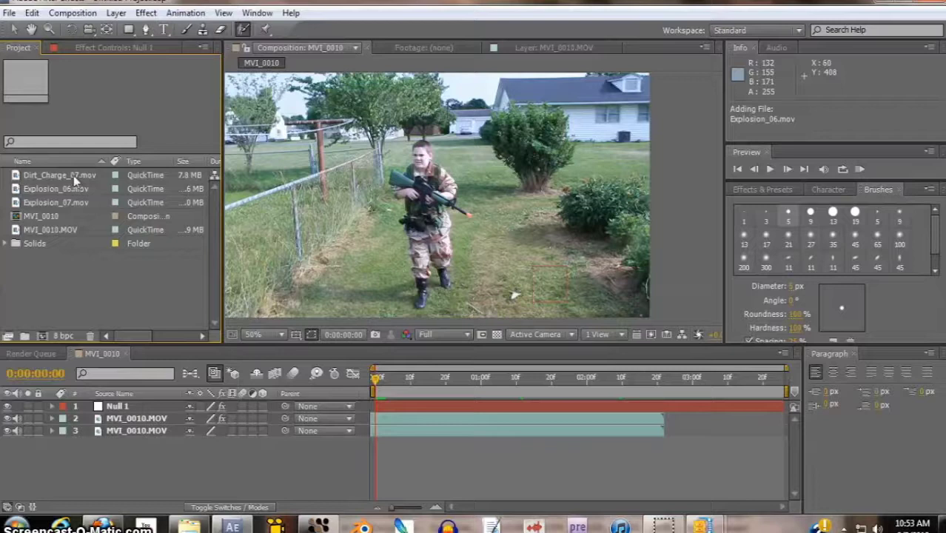
# Insert Dirt_Charge_07.mov between the two MVI_0010.MOV layers, slide it slightly earlier in time, and position it at 908, 44 near the bush
pyautogui.moveTo(73, 175); pyautogui.dragTo(152, 431)
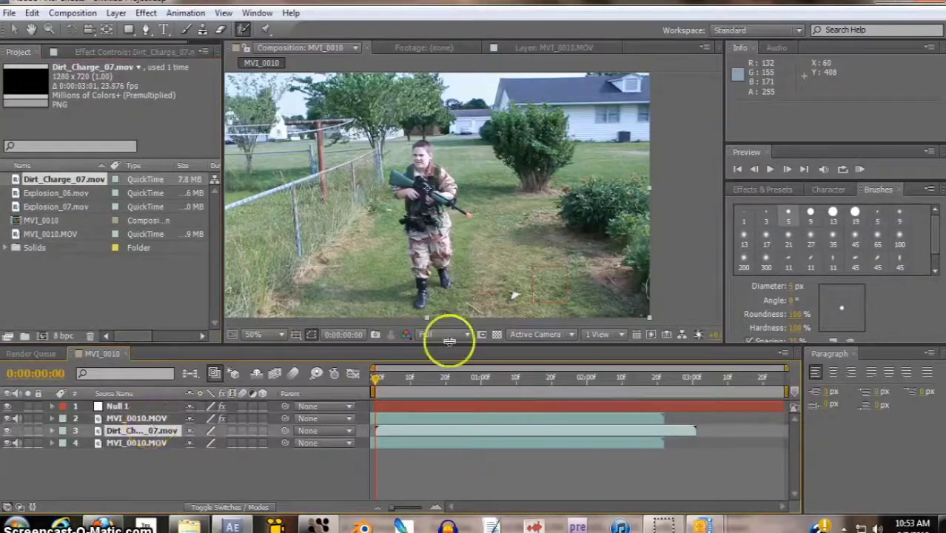
pyautogui.moveTo(500, 431)
pyautogui.mouseDown()
pyautogui.moveTo(458, 431)
pyautogui.moveTo(501, 433)
pyautogui.mouseUp()
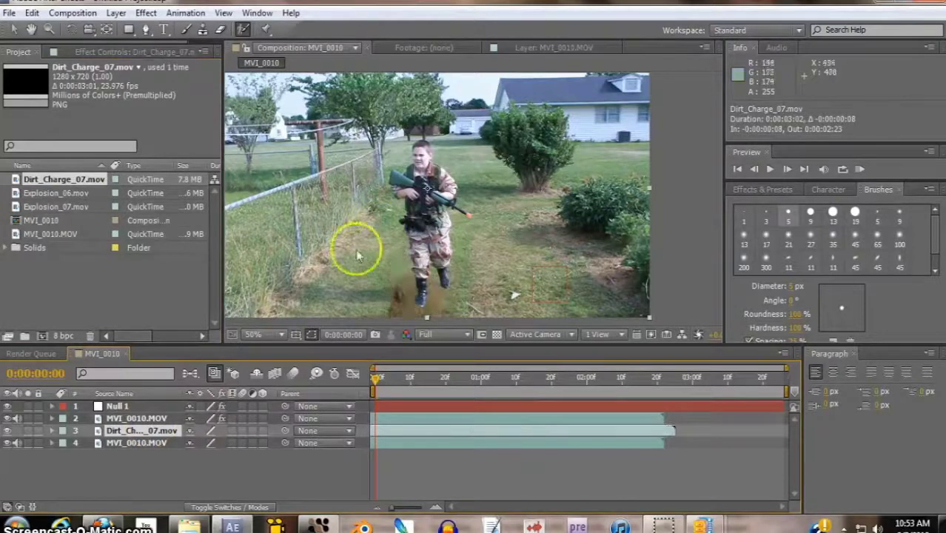
pyautogui.click(391, 300)
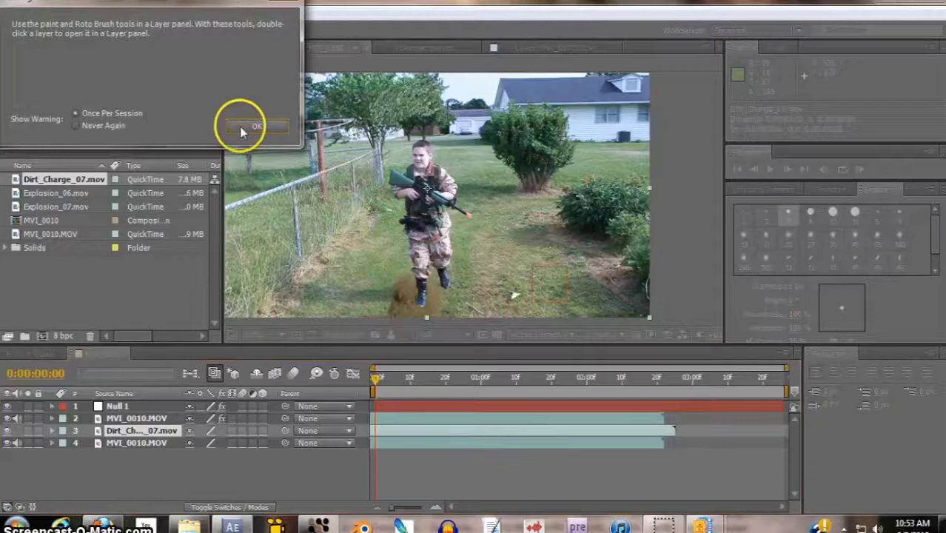
pyautogui.click(240, 126)
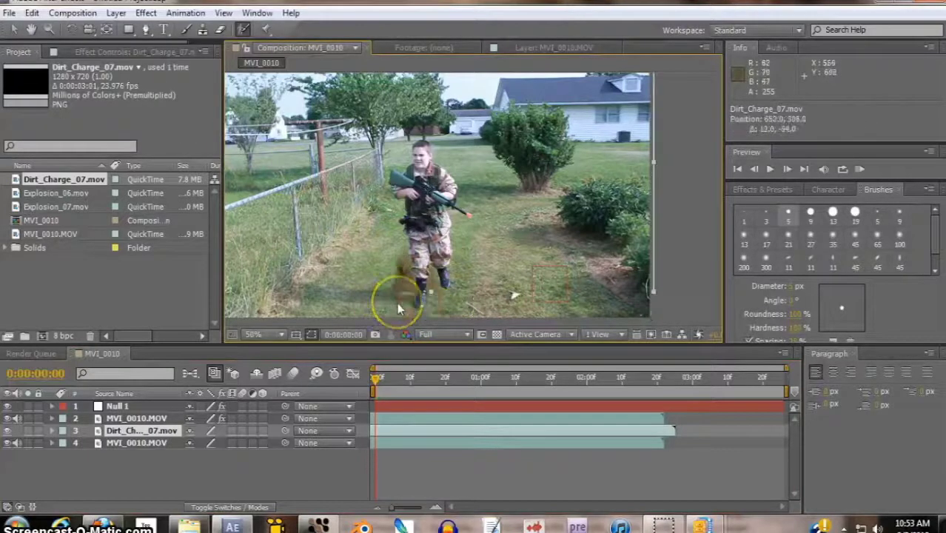
pyautogui.moveTo(397, 303)
pyautogui.mouseDown()
pyautogui.moveTo(449, 198)
pyautogui.moveTo(440, 204)
pyautogui.moveTo(492, 191)
pyautogui.moveTo(445, 182)
pyautogui.moveTo(425, 148)
pyautogui.moveTo(443, 158)
pyautogui.moveTo(426, 153)
pyautogui.moveTo(461, 144)
pyautogui.moveTo(434, 194)
pyautogui.moveTo(465, 203)
pyautogui.moveTo(450, 190)
pyautogui.moveTo(450, 199)
pyautogui.moveTo(491, 183)
pyautogui.moveTo(560, 207)
pyautogui.moveTo(523, 210)
pyautogui.mouseUp()
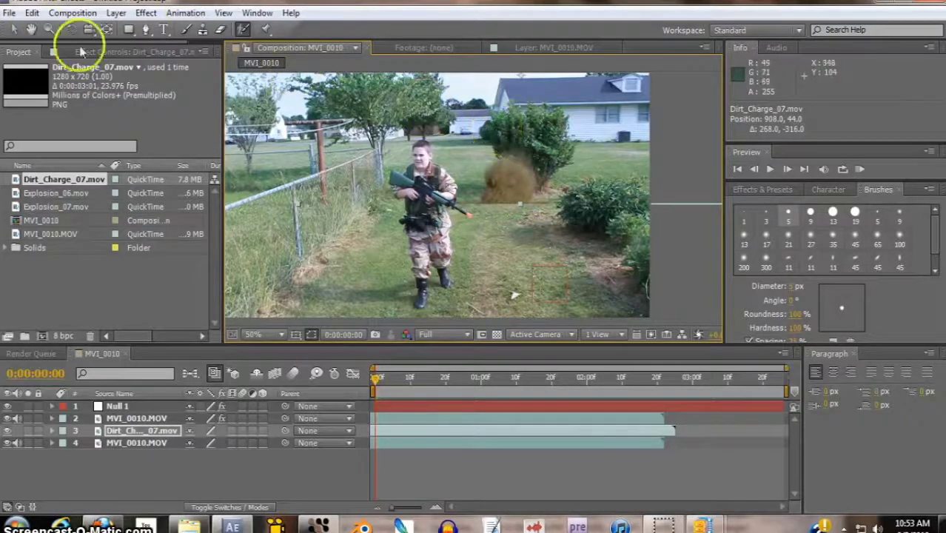
# Draw a rectangular mask around the dirt burst on the Dirt_Charge_07.mov layer and set its feather to 30 pixels
pyautogui.click(129, 30)
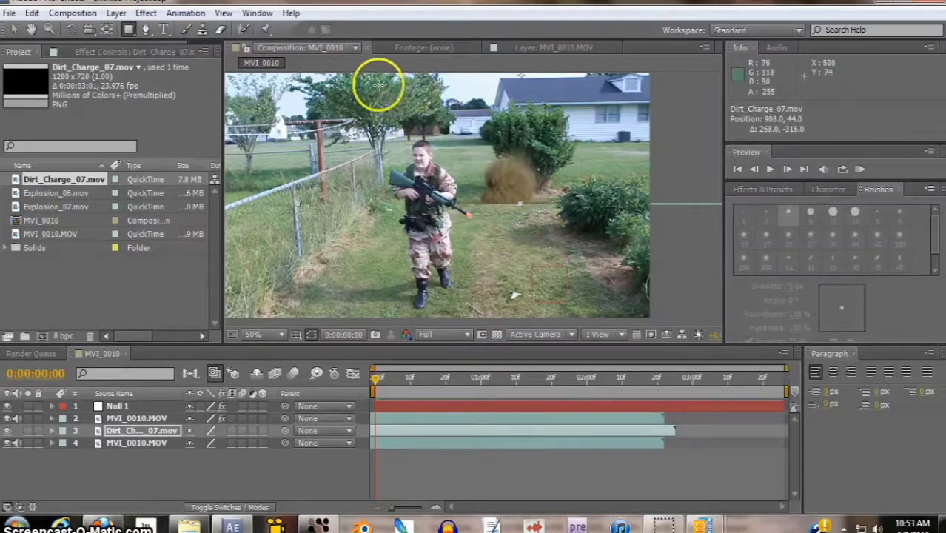
pyautogui.moveTo(407, 84); pyautogui.dragTo(586, 200)
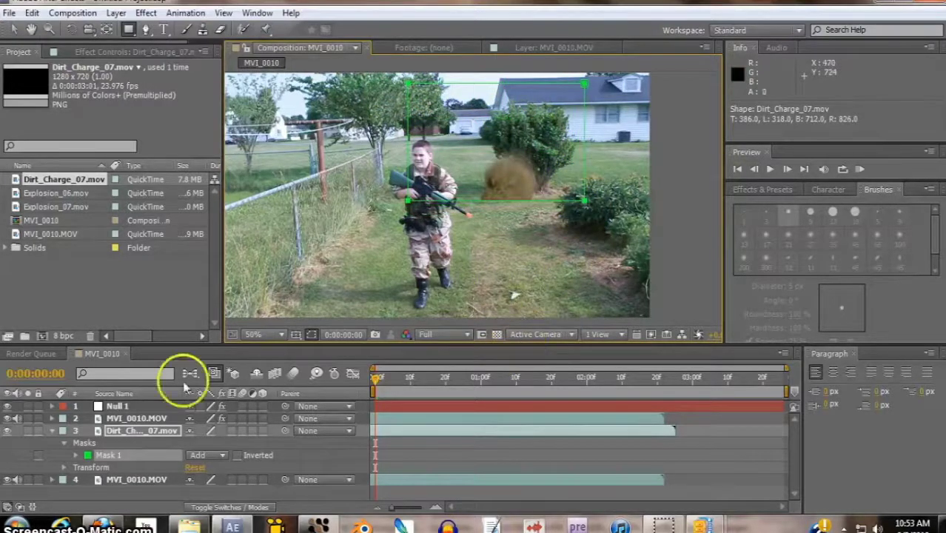
pyautogui.press('f')
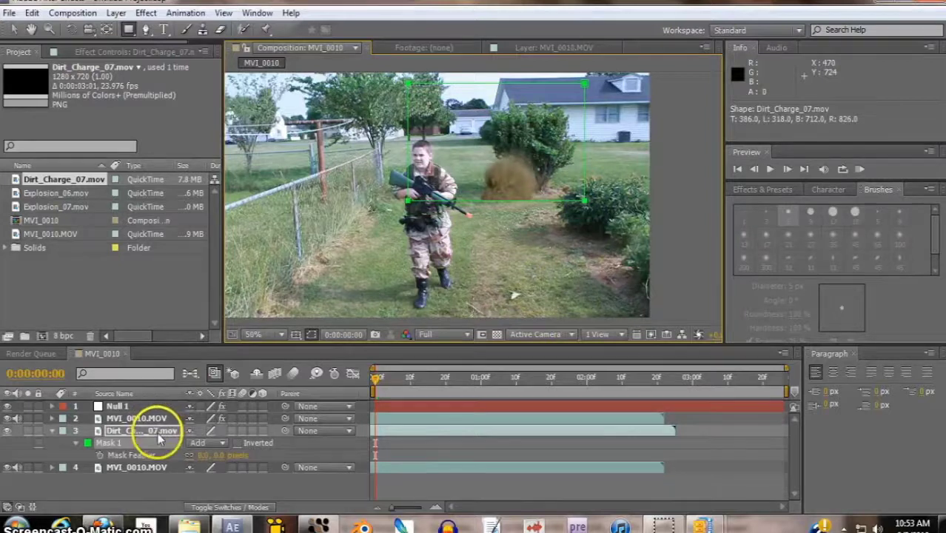
pyautogui.click(240, 487)
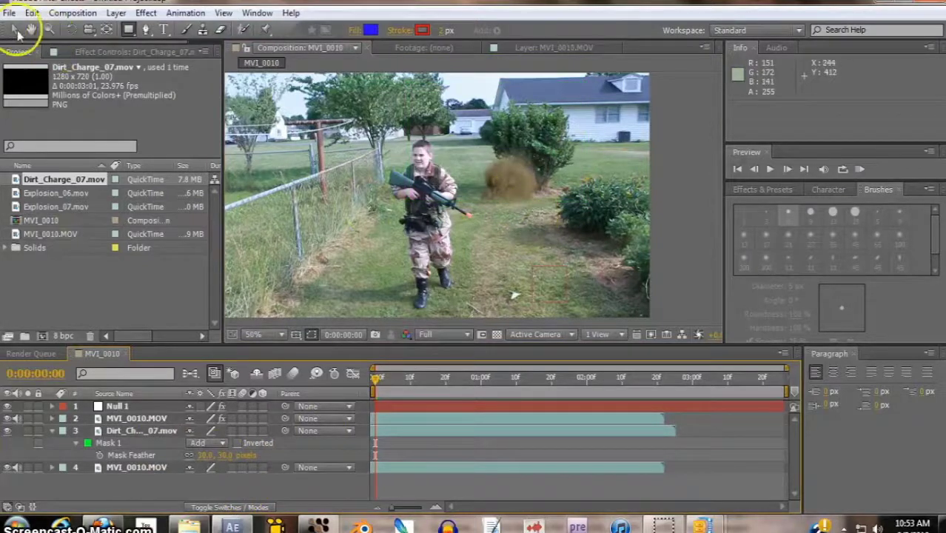
# Raise the lower edge of the Dirt_Charge_07.mov mask slightly to soften the base of the burst, and deselect the layer
pyautogui.click(13, 29)
pyautogui.click(137, 430)
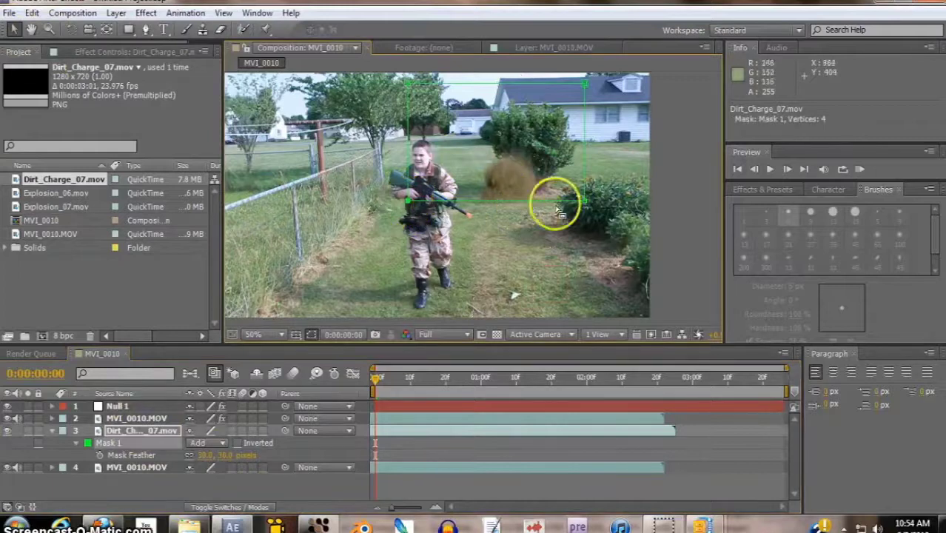
pyautogui.click(585, 207)
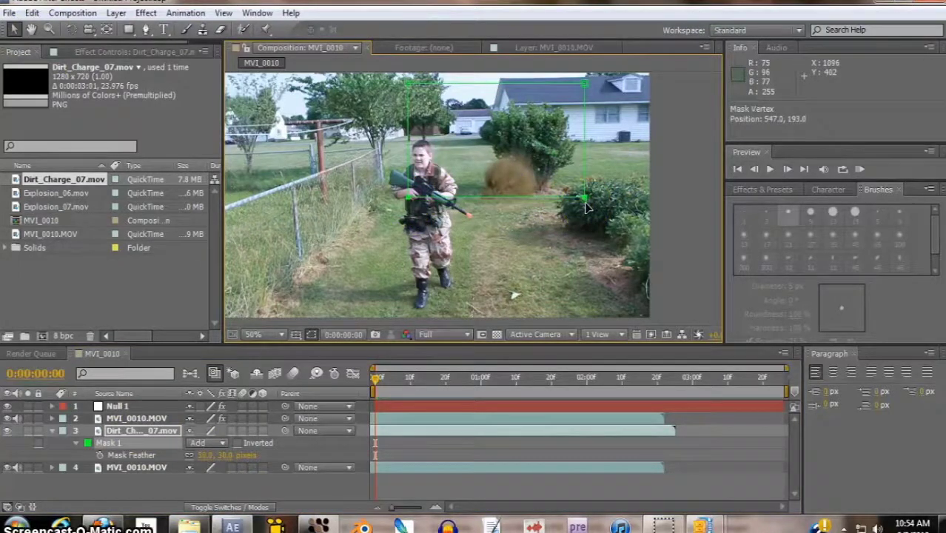
pyautogui.click(256, 468)
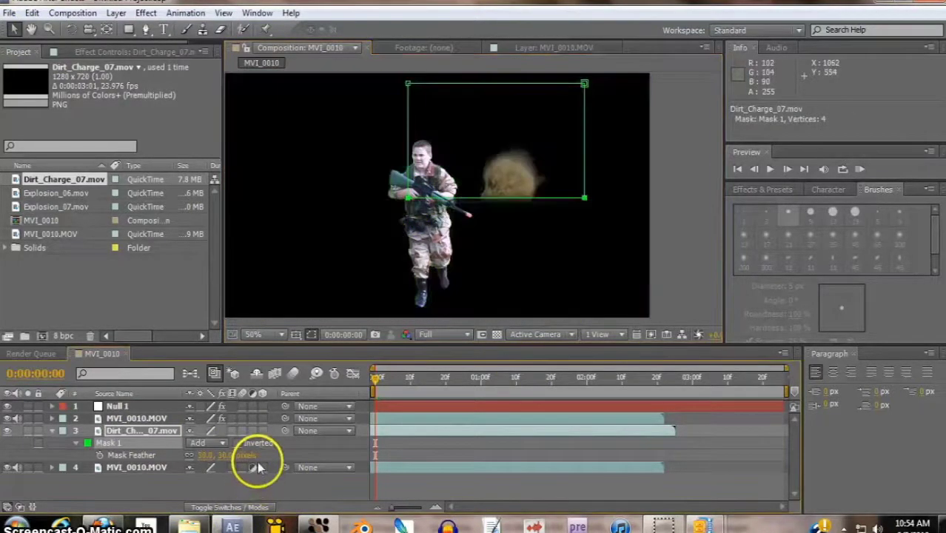
pyautogui.click(253, 467)
pyautogui.click(262, 483)
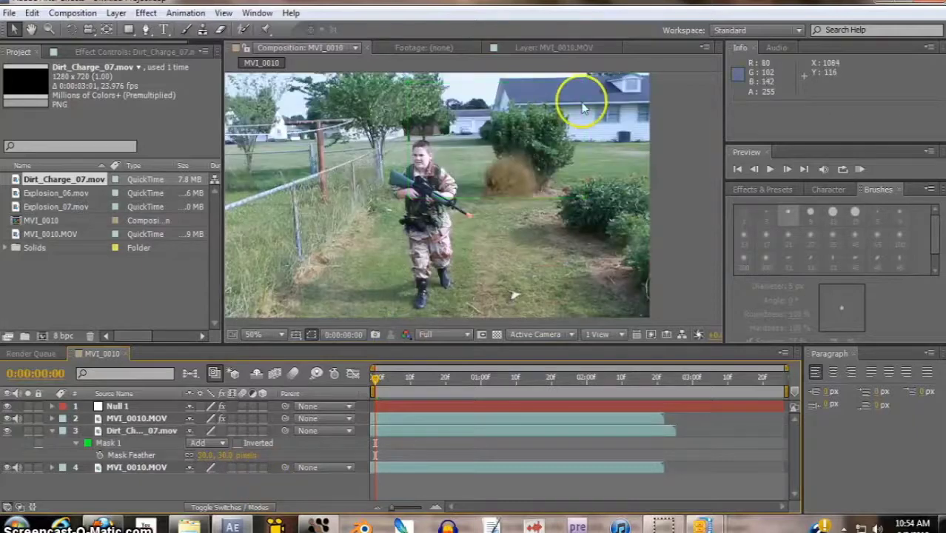
# Undo the accidental move of the rotoscoped soldier layer and lock that upper MVI_0010.MOV layer
pyautogui.moveTo(524, 169); pyautogui.dragTo(514, 177)
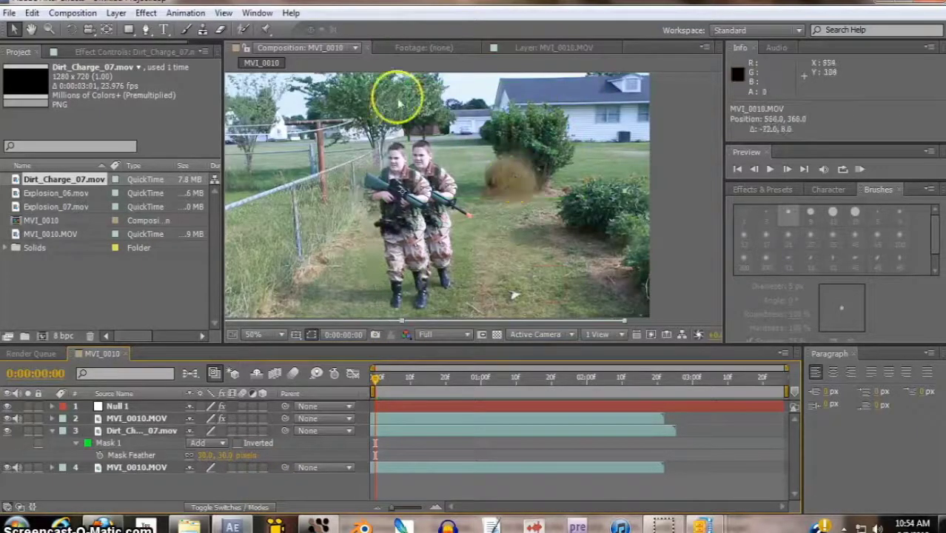
pyautogui.click(32, 13)
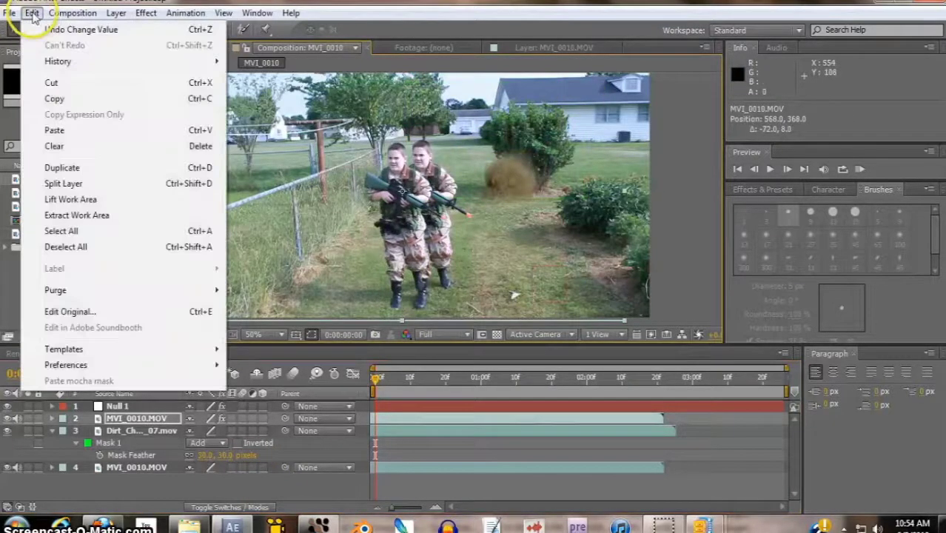
pyautogui.click(82, 30)
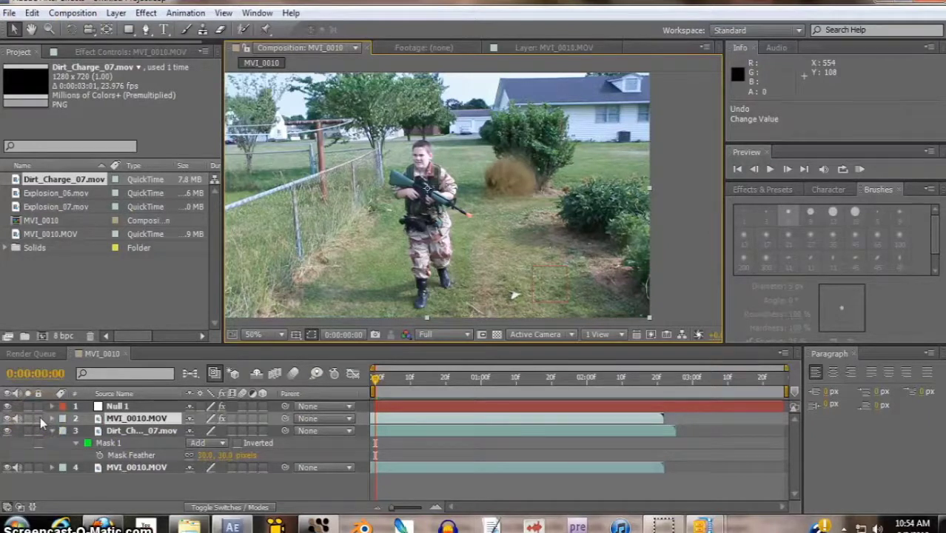
pyautogui.click(39, 417)
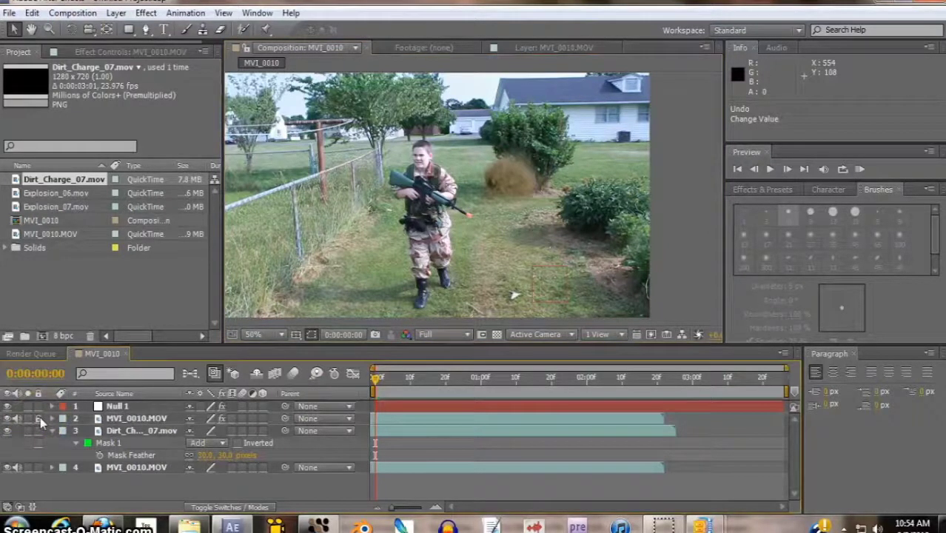
# Undo the accidental move of the background footage and lock the bottom MVI_0010.MOV layer
pyautogui.moveTo(437, 130); pyautogui.dragTo(379, 241)
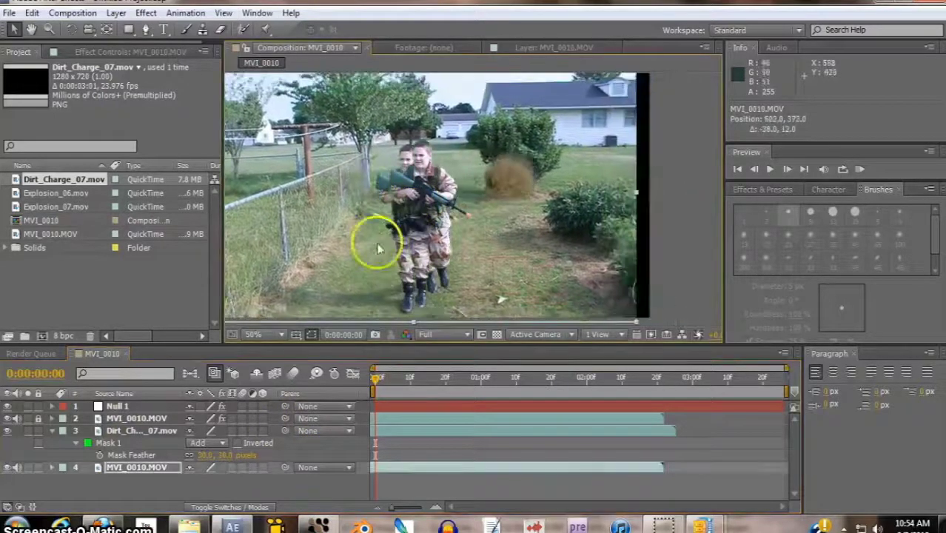
pyautogui.click(32, 13)
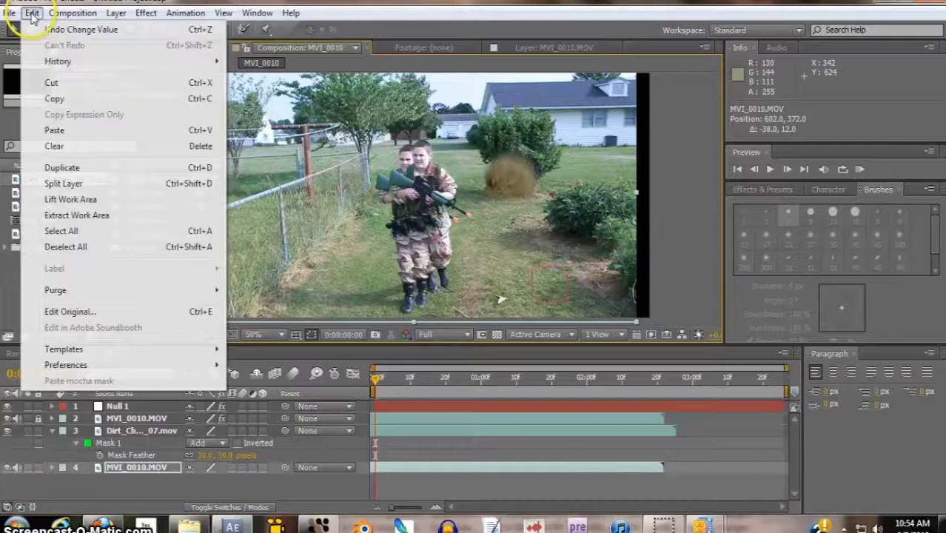
pyautogui.click(70, 29)
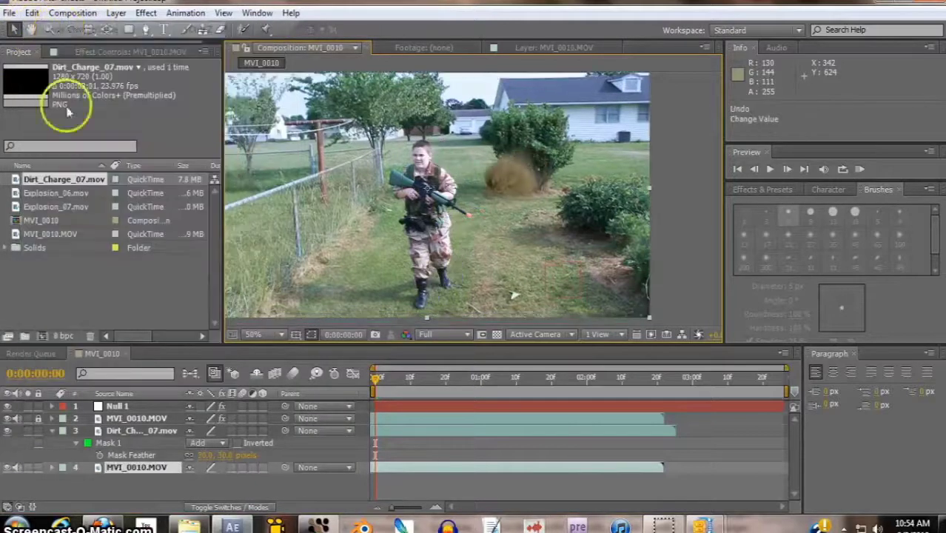
pyautogui.click(40, 465)
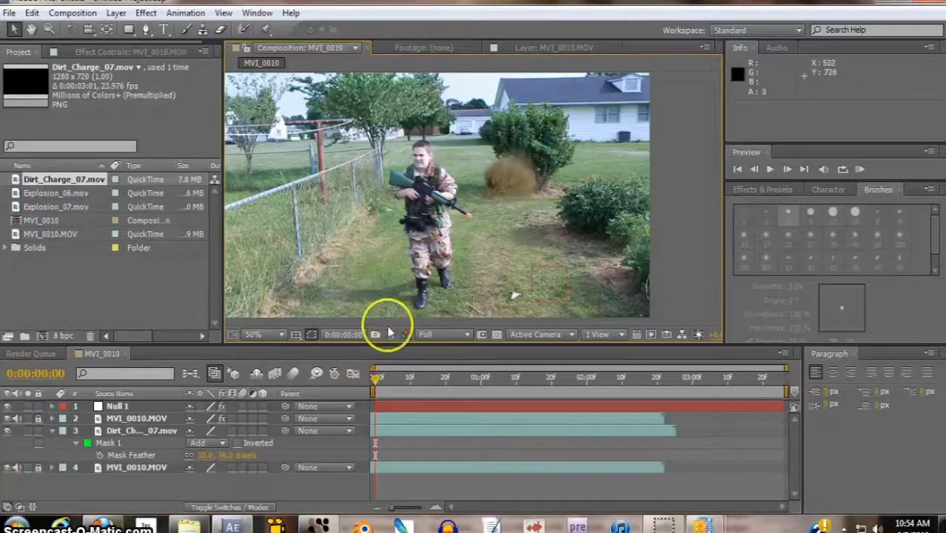
# Check the burst over the opening frames, return to the composition's start, and move the dirt charge behind the soldier to 806, 60
pyautogui.click(382, 381)
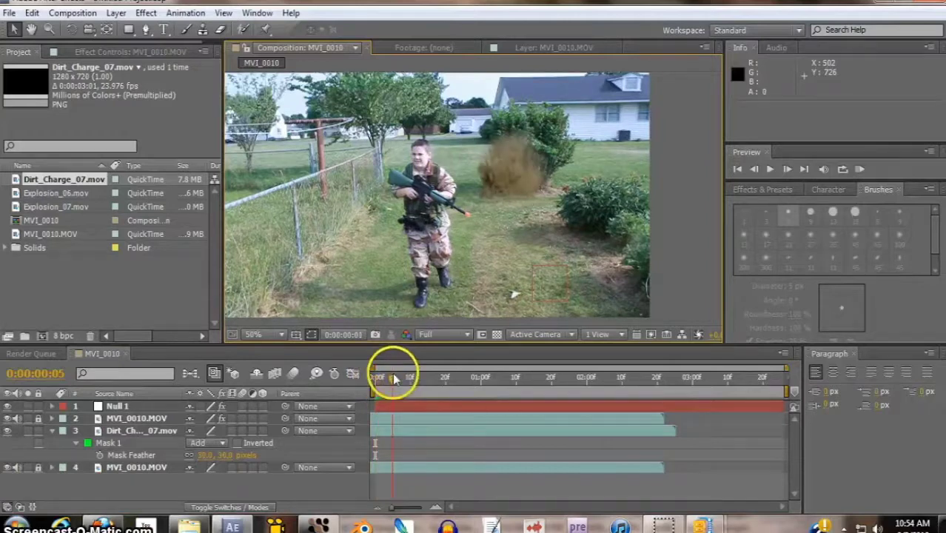
pyautogui.moveTo(393, 376); pyautogui.dragTo(360, 381)
pyautogui.moveTo(501, 174); pyautogui.dragTo(464, 180)
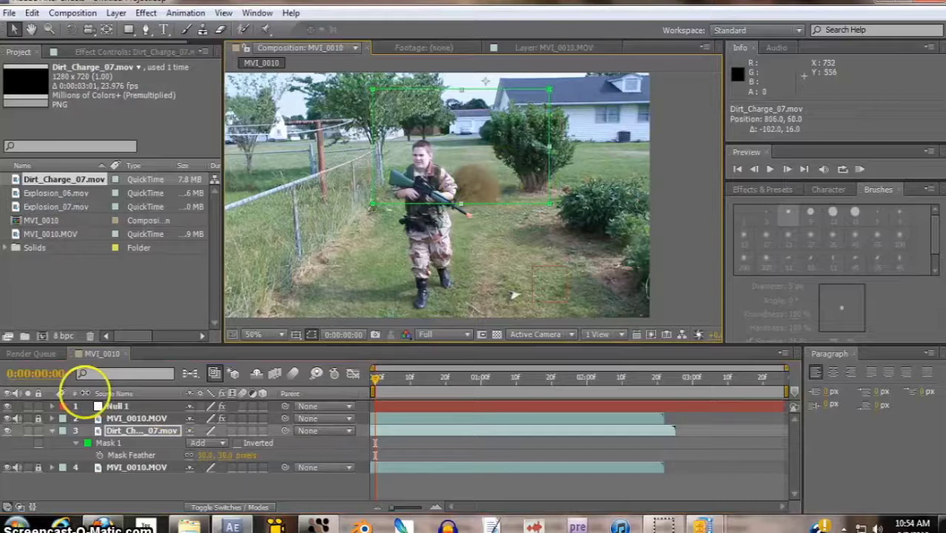
# Parent the Dirt_Charge_07.mov layer to Null 1
pyautogui.click(119, 406)
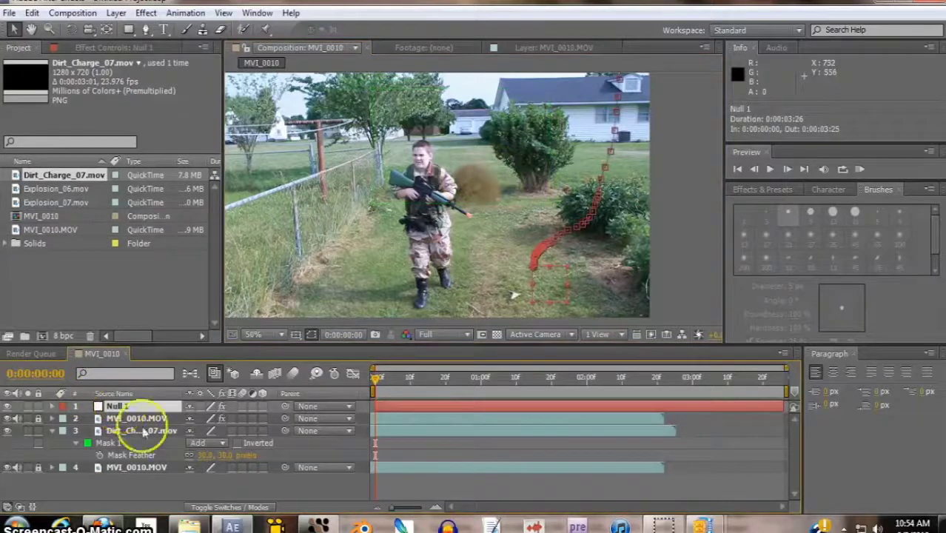
pyautogui.click(308, 406)
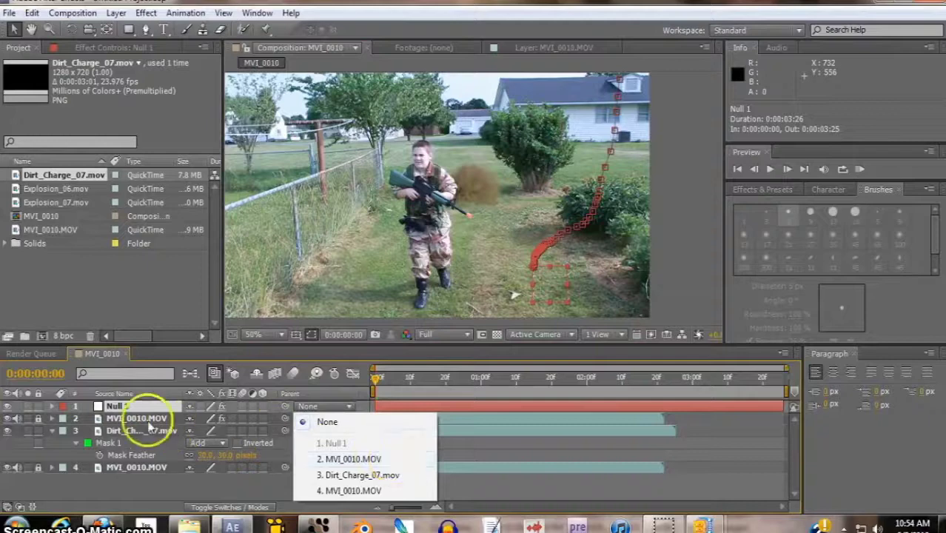
pyautogui.click(141, 432)
pyautogui.click(333, 432)
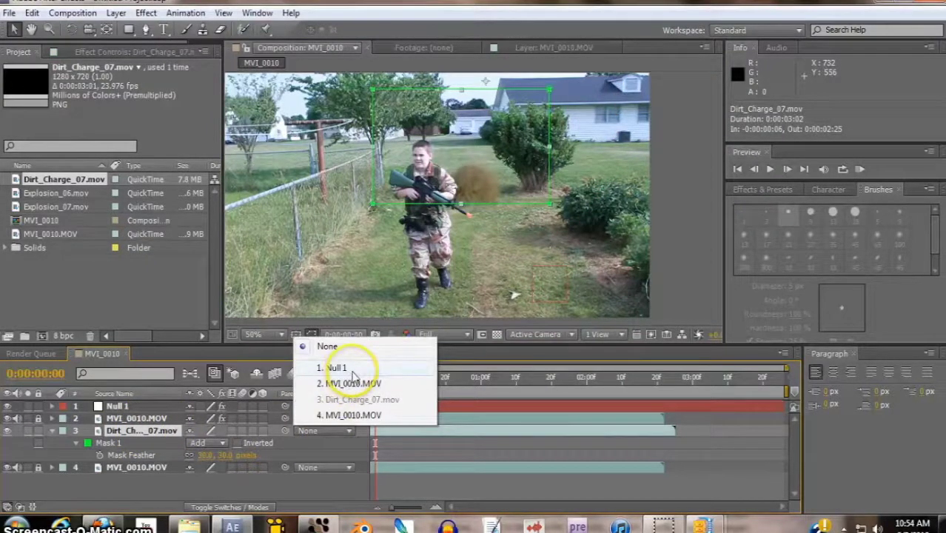
pyautogui.click(344, 368)
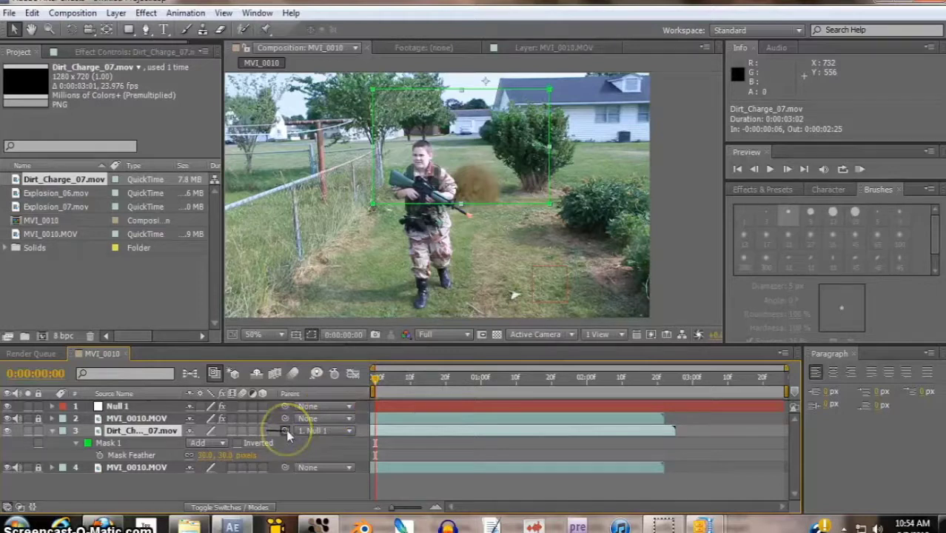
# Link the dirt charge layer to Null 1 with the parent pick whip, and enable motion blur for the layer and the composition
pyautogui.moveTo(285, 431); pyautogui.dragTo(189, 402)
pyautogui.moveTo(289, 437); pyautogui.dragTo(144, 408)
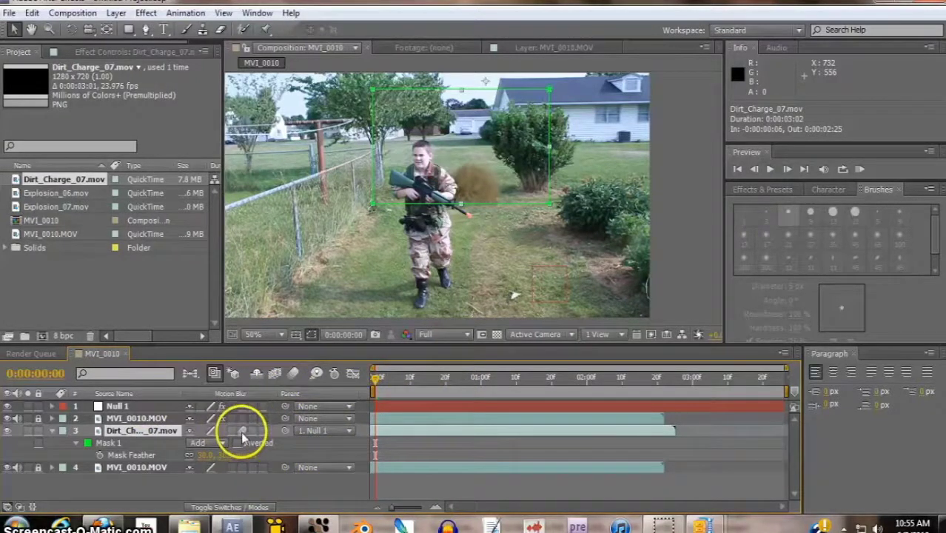
pyautogui.click(294, 380)
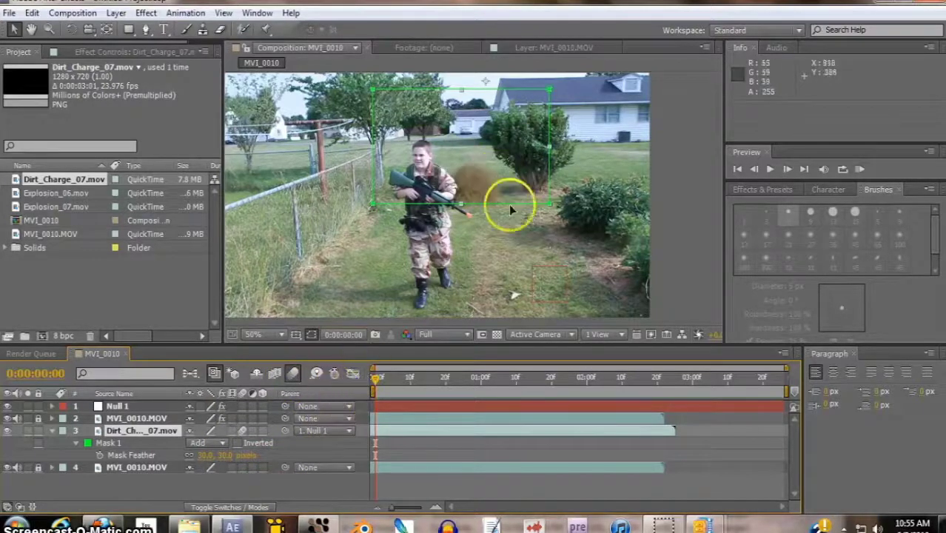
# Add Explosion_06.mov directly beneath the rotoscoped soldier layer, shift it earlier in time, and move the blast behind him to 764, 92
pyautogui.click(88, 274)
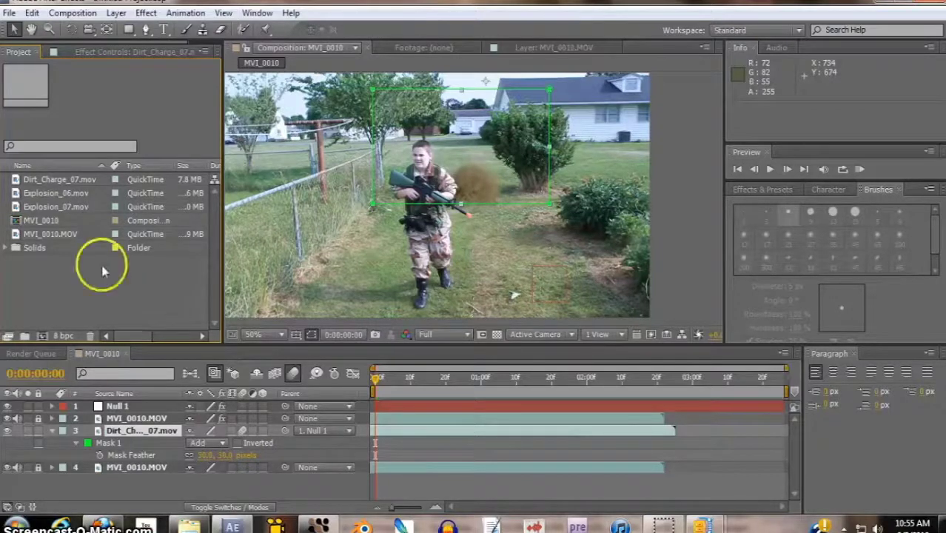
pyautogui.click(73, 196)
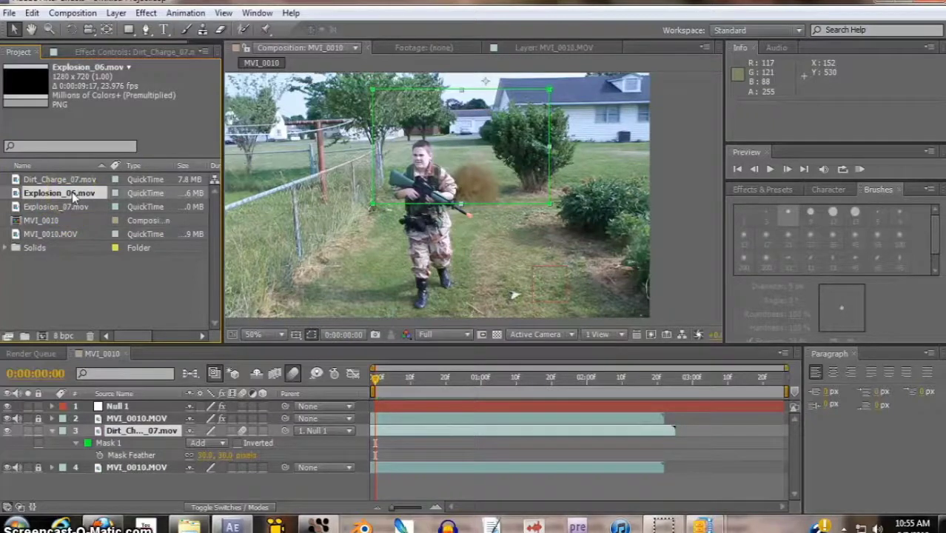
pyautogui.moveTo(74, 195); pyautogui.dragTo(158, 430)
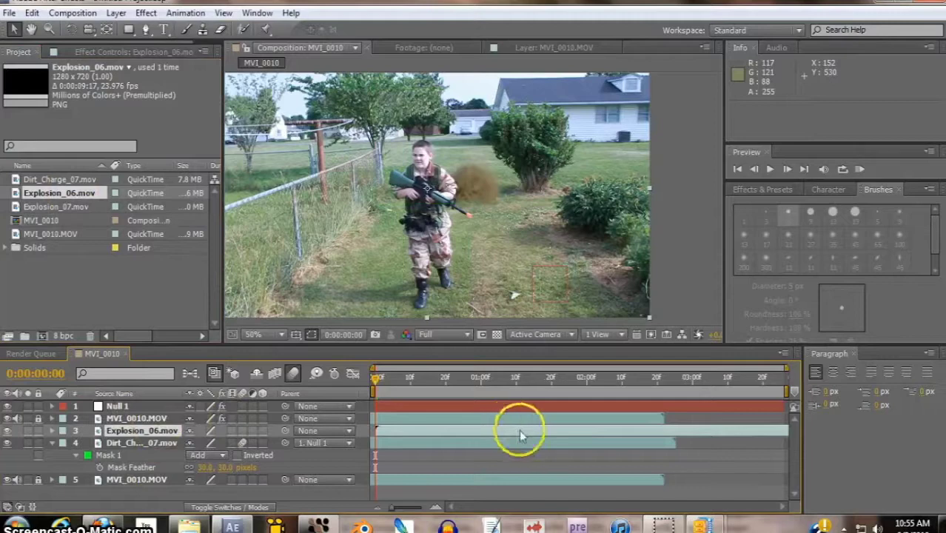
pyautogui.moveTo(521, 431); pyautogui.dragTo(521, 431)
pyautogui.moveTo(439, 327); pyautogui.dragTo(482, 205)
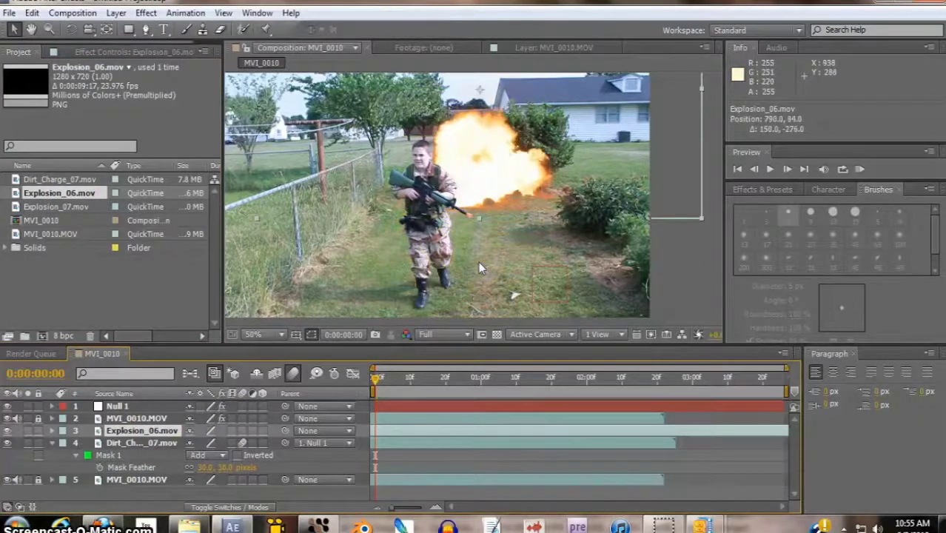
# Scale the Explosion_06.mov layer to 86% and move the blast to 716, 138
pyautogui.press('s')
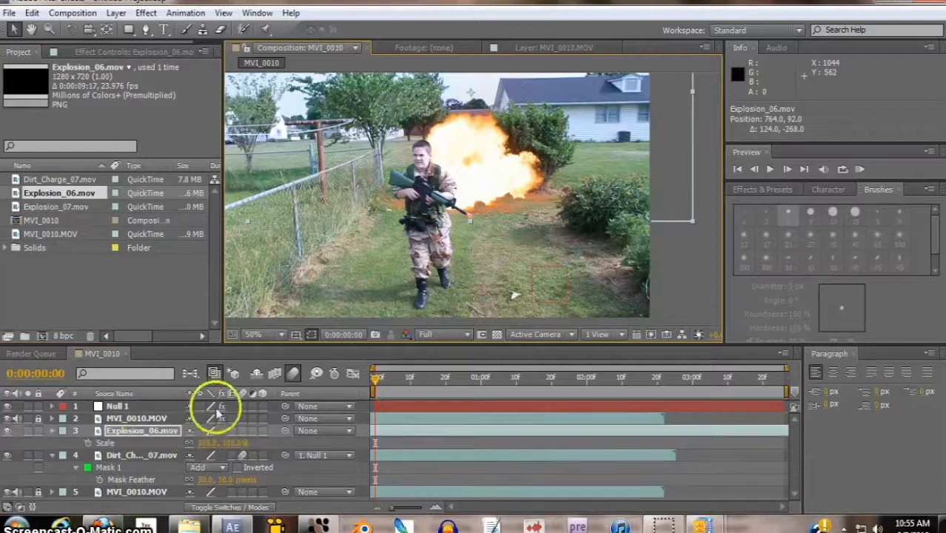
pyautogui.moveTo(231, 443); pyautogui.dragTo(231, 447)
pyautogui.moveTo(545, 154); pyautogui.dragTo(529, 168)
pyautogui.click(508, 410)
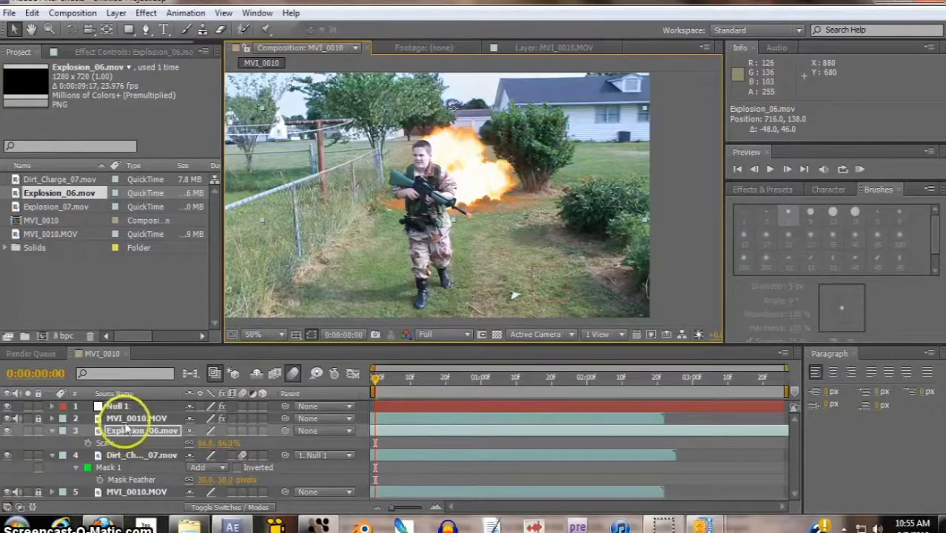
# Place the Explosion_06.mov layer beneath the dirt charge layer and move the blast to 748, 152
pyautogui.click(126, 422)
pyautogui.moveTo(126, 428); pyautogui.dragTo(159, 463)
pyautogui.moveTo(467, 194); pyautogui.dragTo(480, 201)
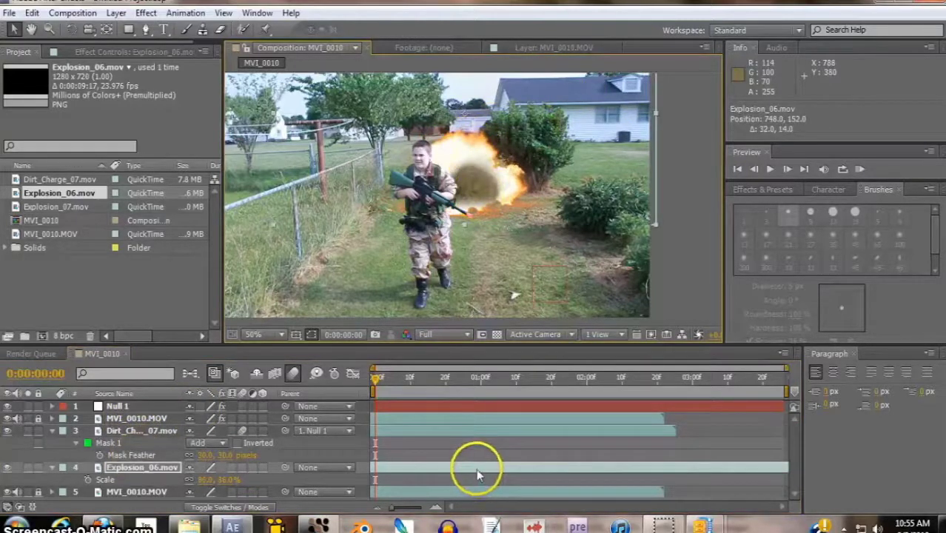
# Retime Explosion_06.mov to start at -0:00:00:03, move it to 748, 118, and check the opening frames
pyautogui.moveTo(477, 471); pyautogui.dragTo(495, 472)
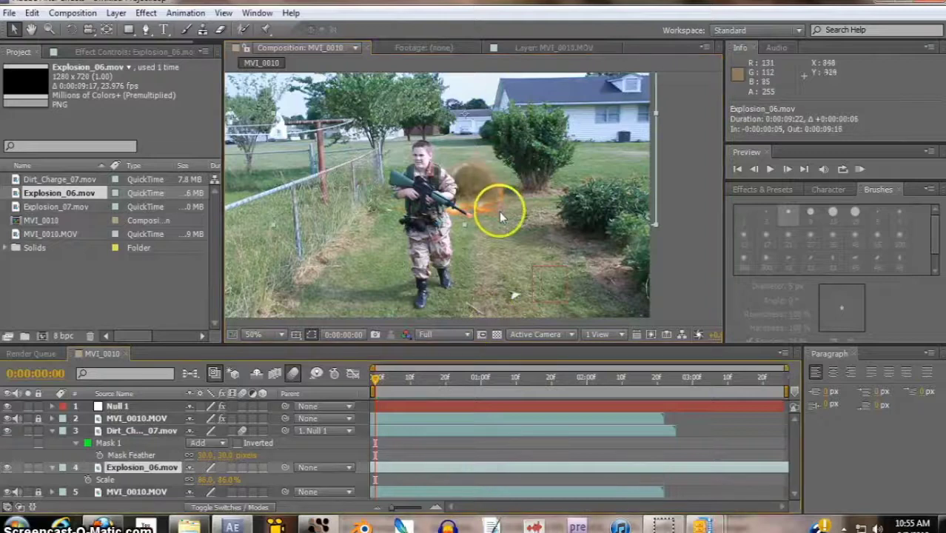
pyautogui.moveTo(499, 212); pyautogui.dragTo(499, 198)
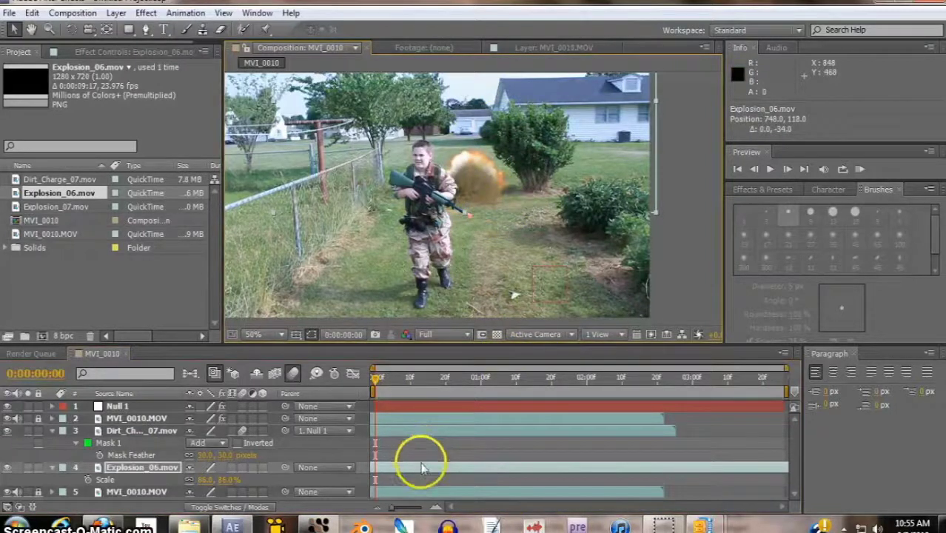
pyautogui.moveTo(421, 468); pyautogui.dragTo(421, 468)
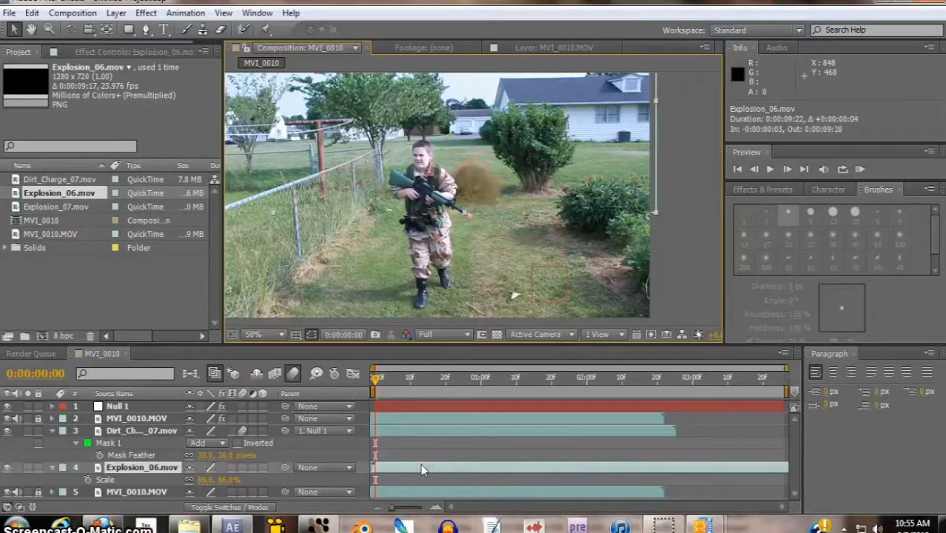
pyautogui.moveTo(379, 377); pyautogui.dragTo(282, 176)
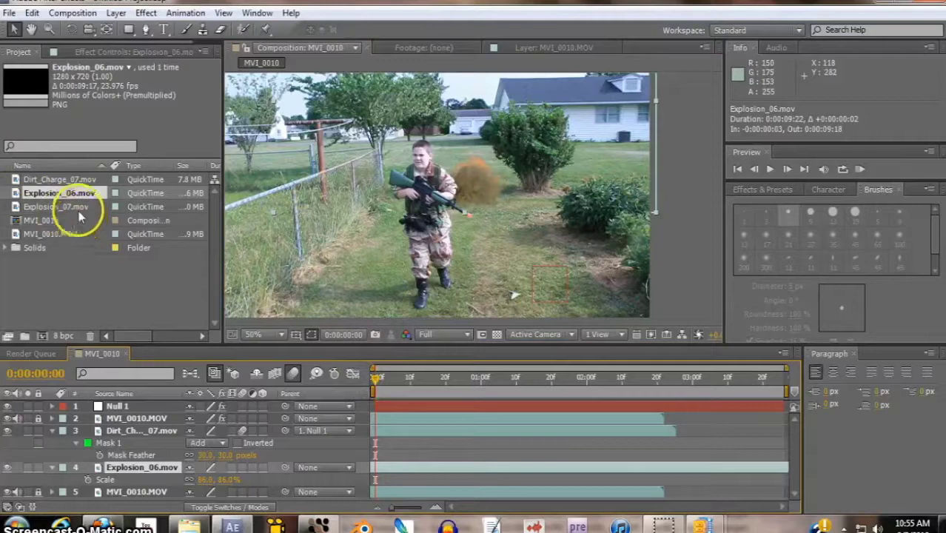
# Add Explosion_07.mov between the Explosion_06.mov layer and the bottom footage, and return to the MVI_0010 timeline
pyautogui.moveTo(74, 214); pyautogui.dragTo(152, 494)
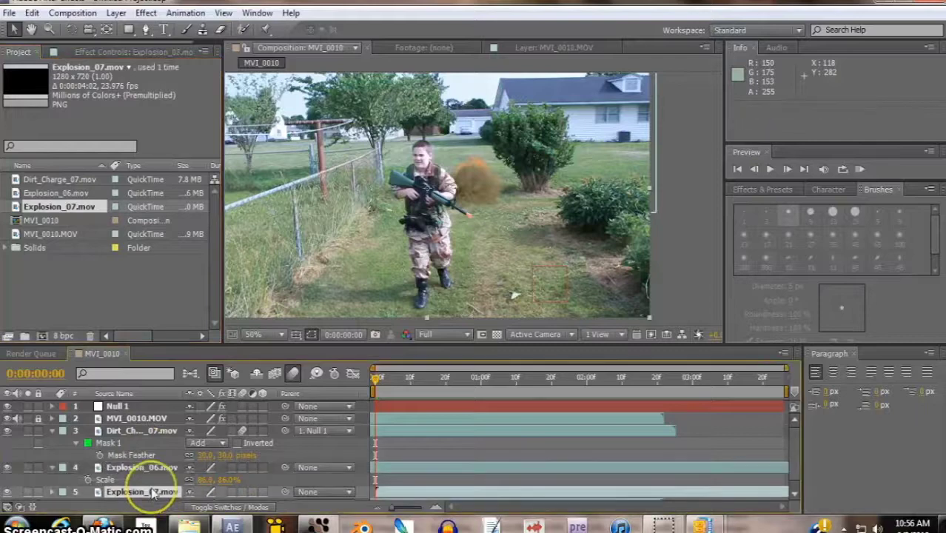
pyautogui.hotkey('ctrl', 'm')
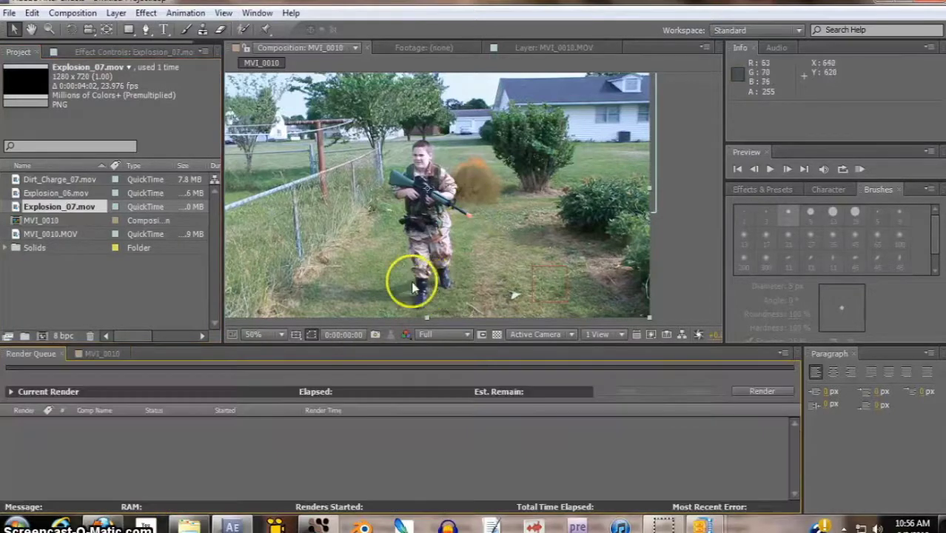
pyautogui.click(89, 353)
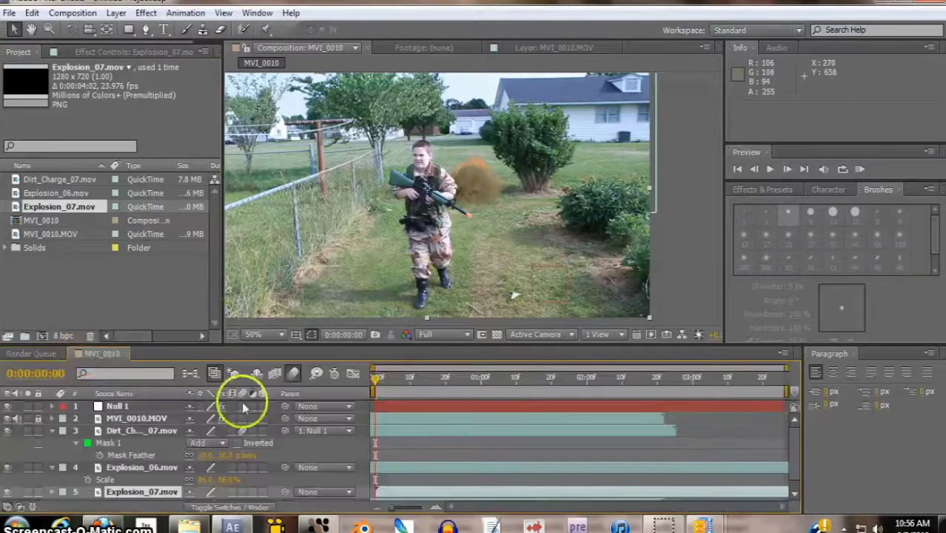
pyautogui.scroll(-1, 344, 434)
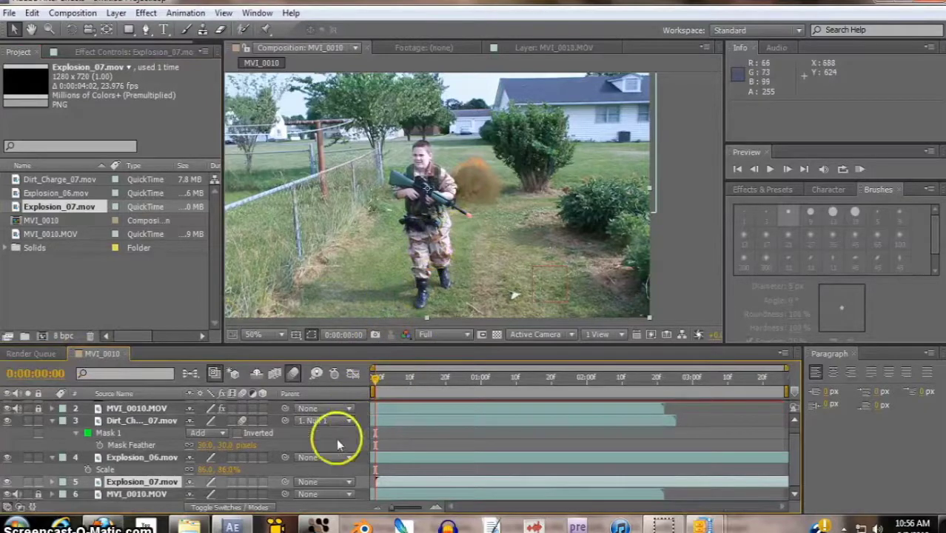
# Set the Explosion_06.mov layer's blending mode to Add and scrub the opening frames to check it
pyautogui.click(250, 505)
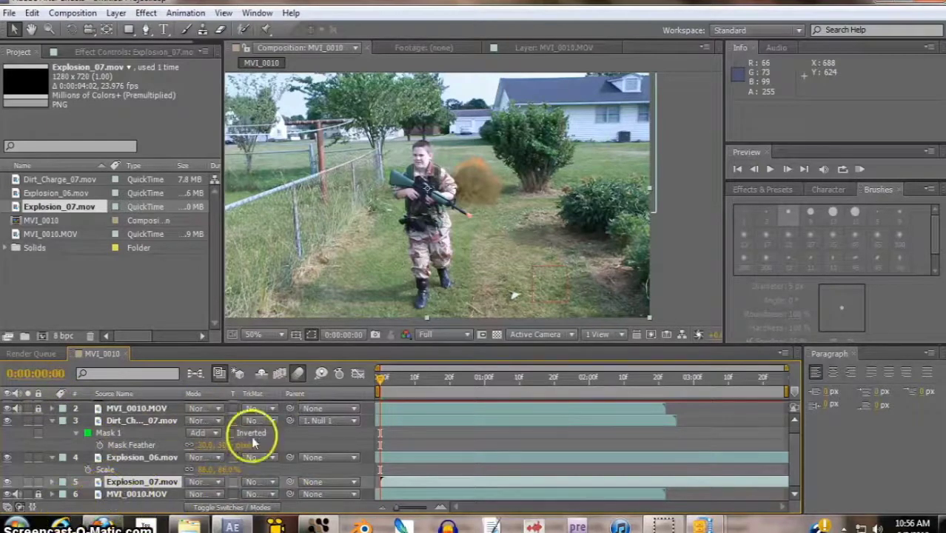
pyautogui.click(212, 460)
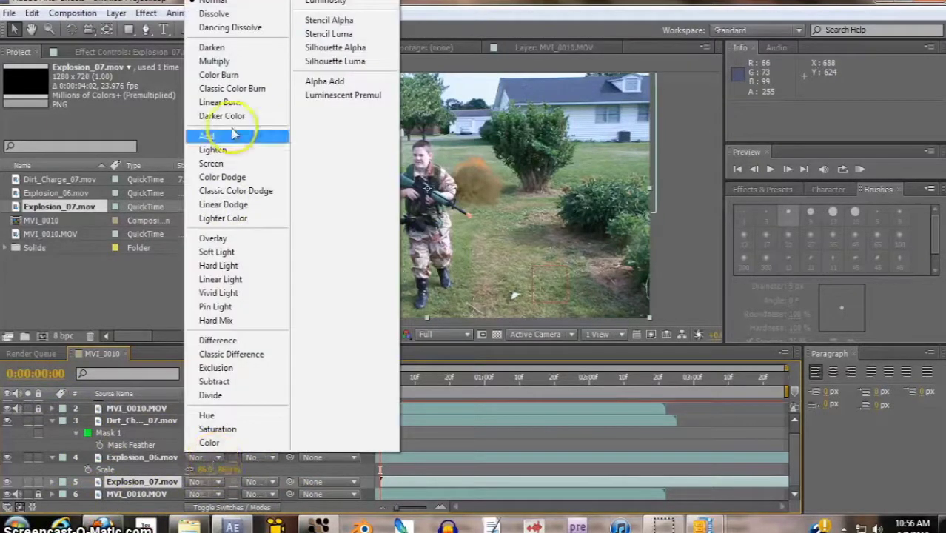
pyautogui.click(239, 137)
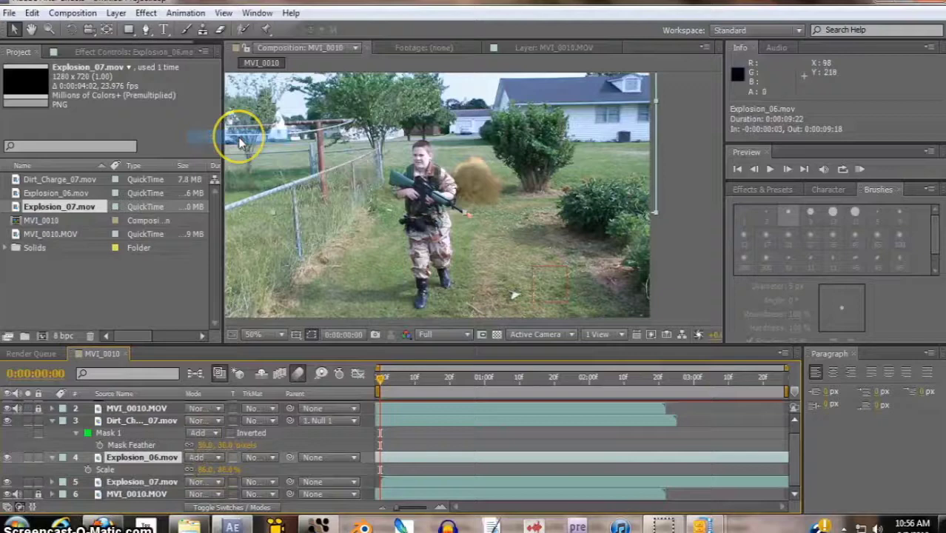
pyautogui.click(387, 381)
pyautogui.moveTo(388, 383); pyautogui.dragTo(355, 397)
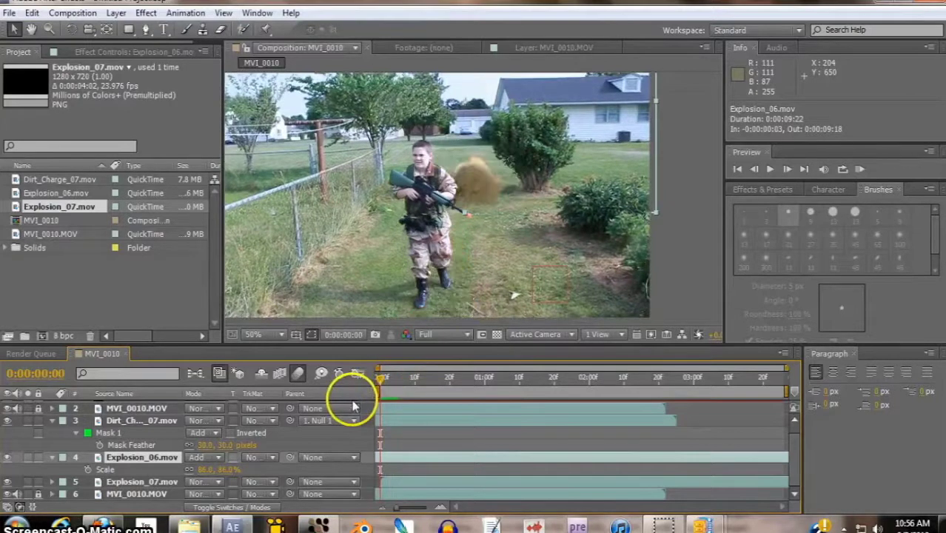
# Shift Explosion_07.mov to start at -0:00:00:12 and move its fireball behind the soldier to 750, 30
pyautogui.click(154, 483)
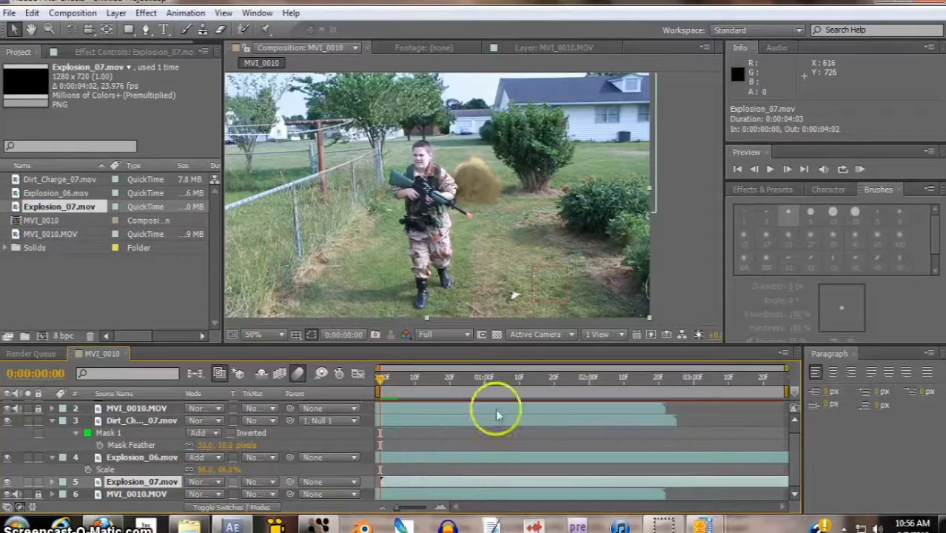
pyautogui.moveTo(463, 481); pyautogui.dragTo(417, 479)
pyautogui.moveTo(454, 300); pyautogui.dragTo(491, 185)
# Scale the Explosion_07.mov layer to 42% and move it over the dirt burst to 778, 216
pyautogui.press('s')
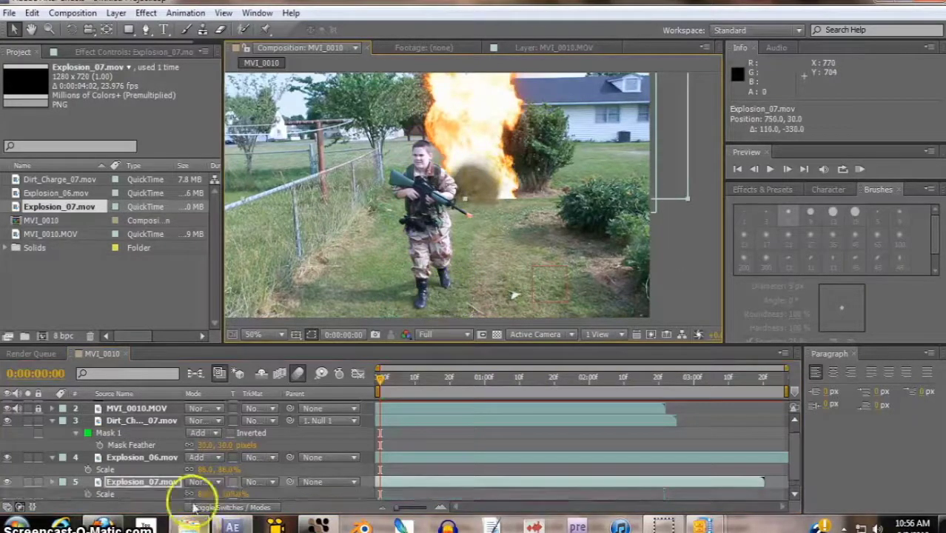
pyautogui.moveTo(232, 493); pyautogui.dragTo(232, 501)
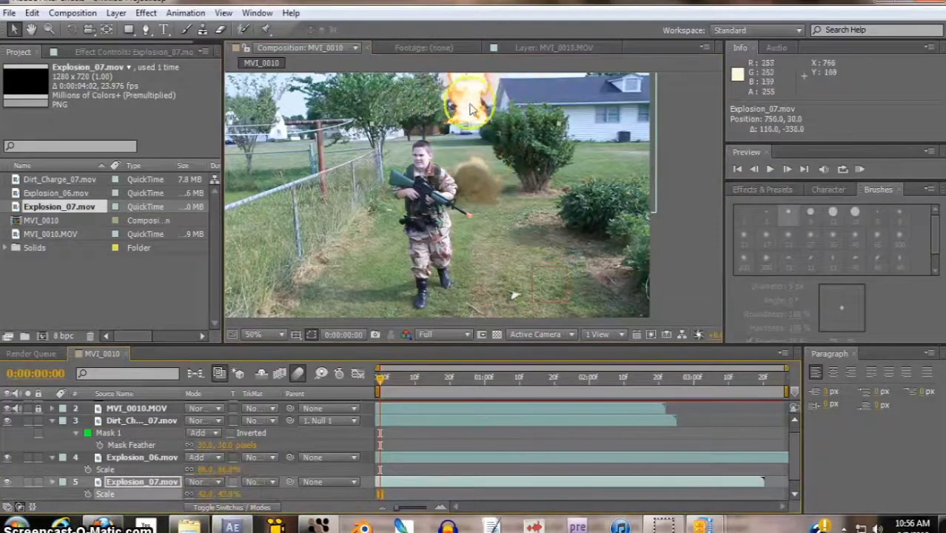
pyautogui.moveTo(468, 100); pyautogui.dragTo(481, 164)
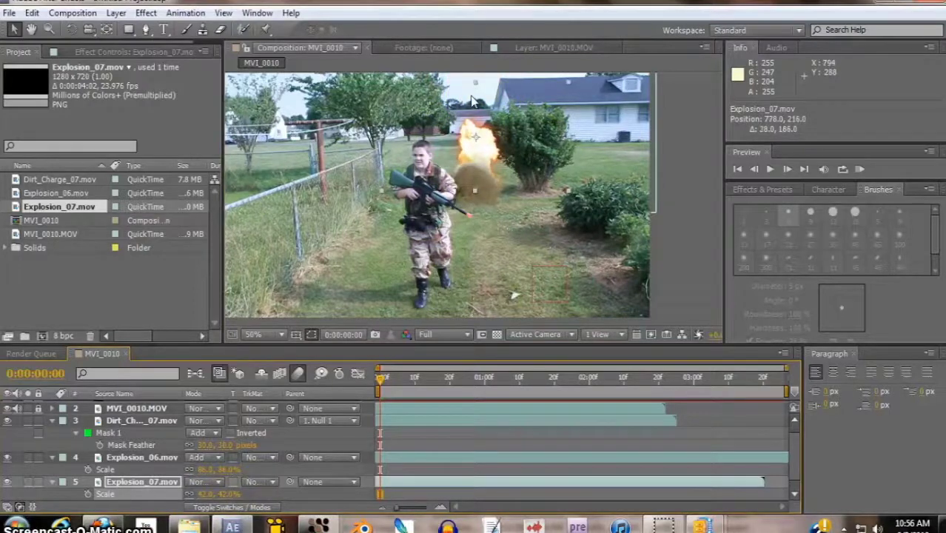
# Retime Explosion_07.mov to start at -0:00:00:04 and run a RAM preview of the combined explosion
pyautogui.click(396, 484)
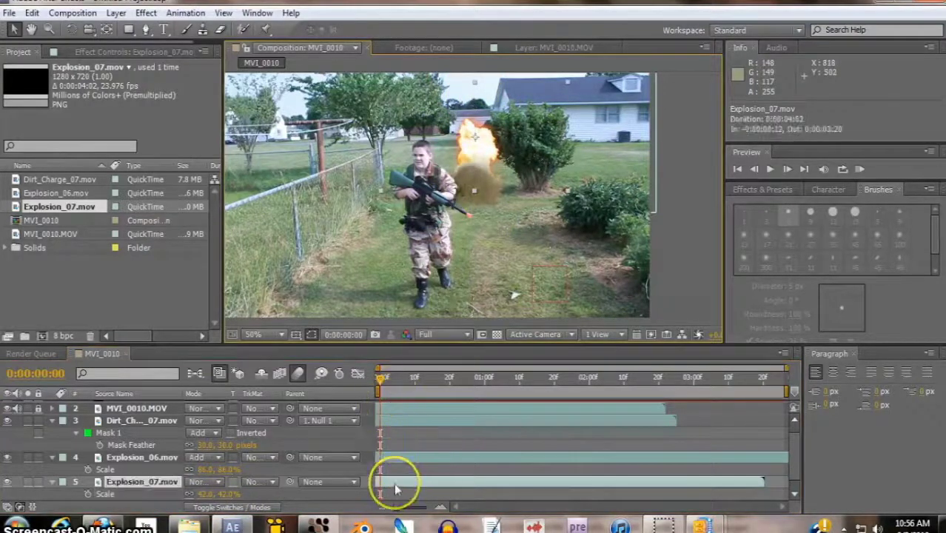
pyautogui.moveTo(395, 485); pyautogui.dragTo(413, 485)
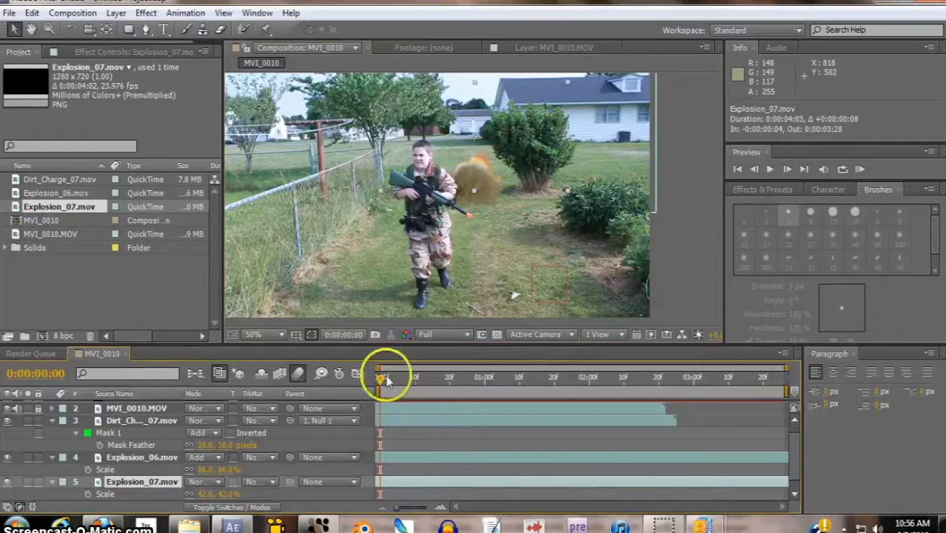
pyautogui.moveTo(385, 377); pyautogui.dragTo(346, 380)
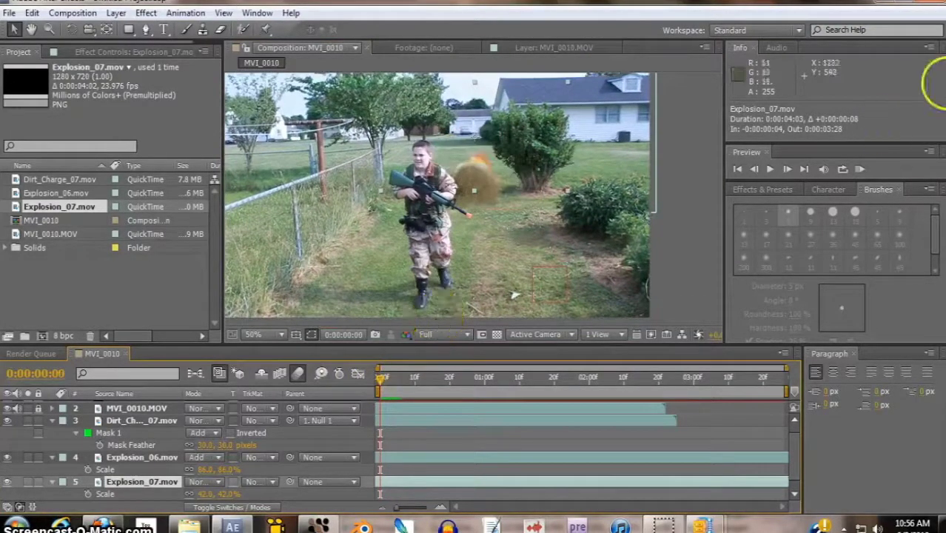
pyautogui.click(860, 169)
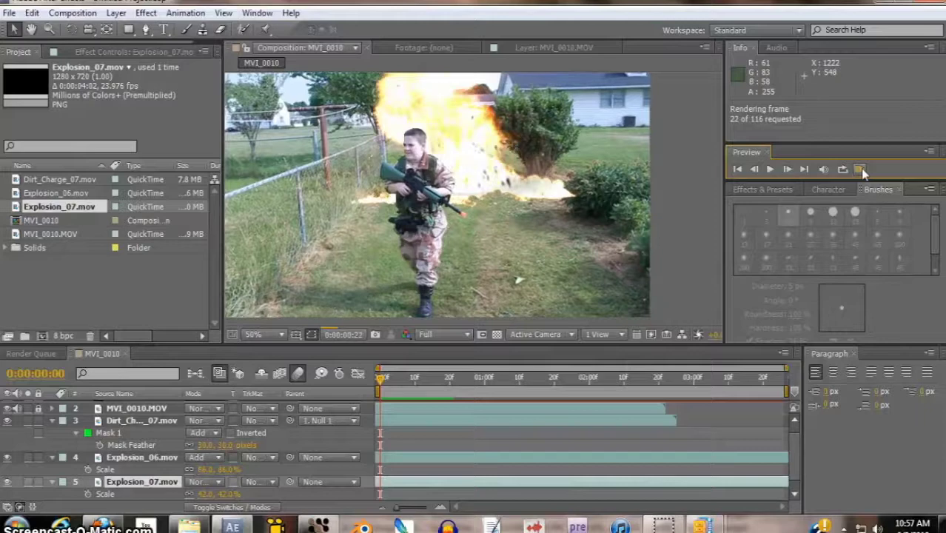
pyautogui.click(238, 448)
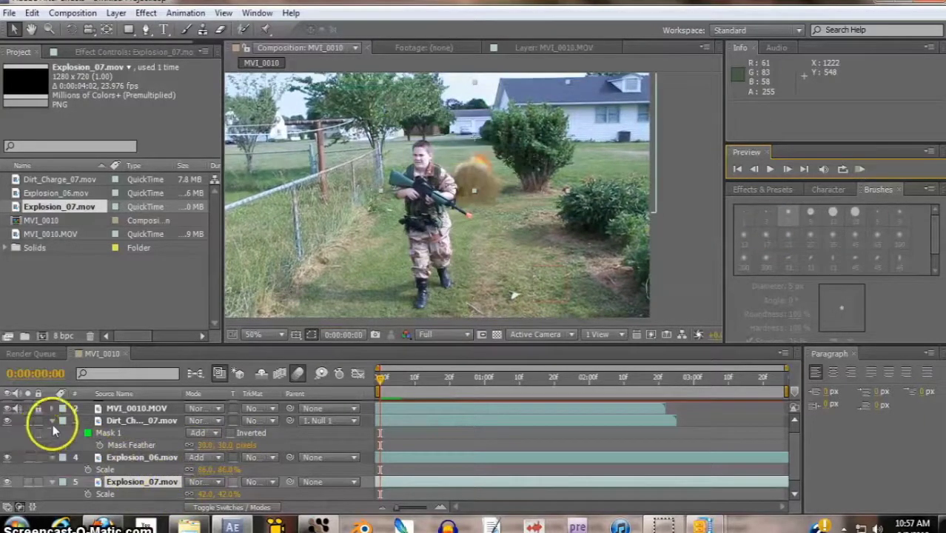
# Collapse the properties of the dirt charge and both explosion layers, and scrub the composition to 0:00:00:17
pyautogui.click(52, 422)
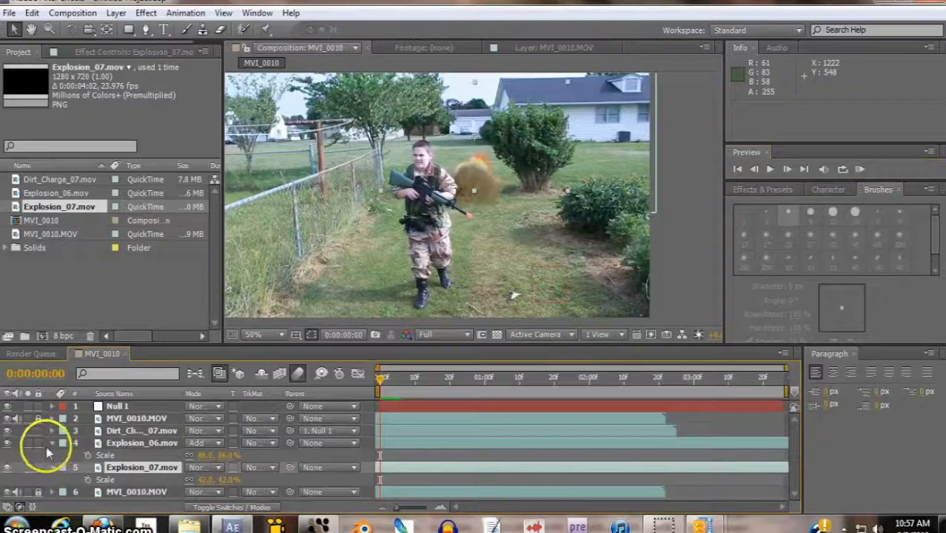
pyautogui.click(51, 447)
pyautogui.click(57, 457)
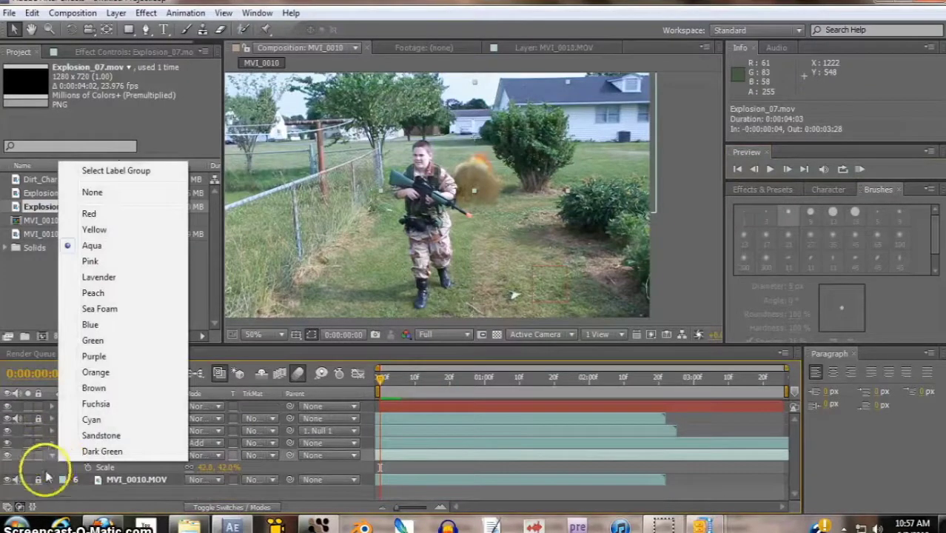
pyautogui.click(51, 456)
pyautogui.click(79, 483)
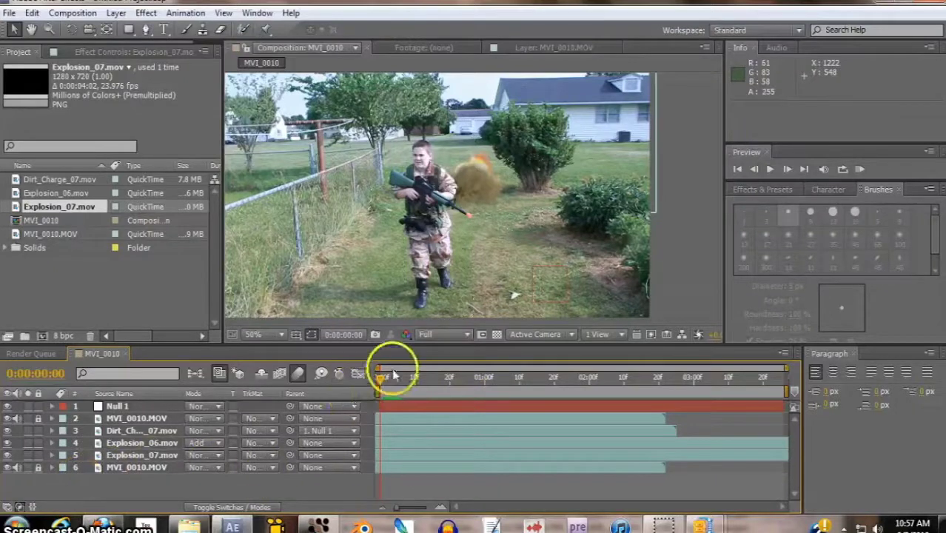
pyautogui.moveTo(378, 376); pyautogui.dragTo(416, 391)
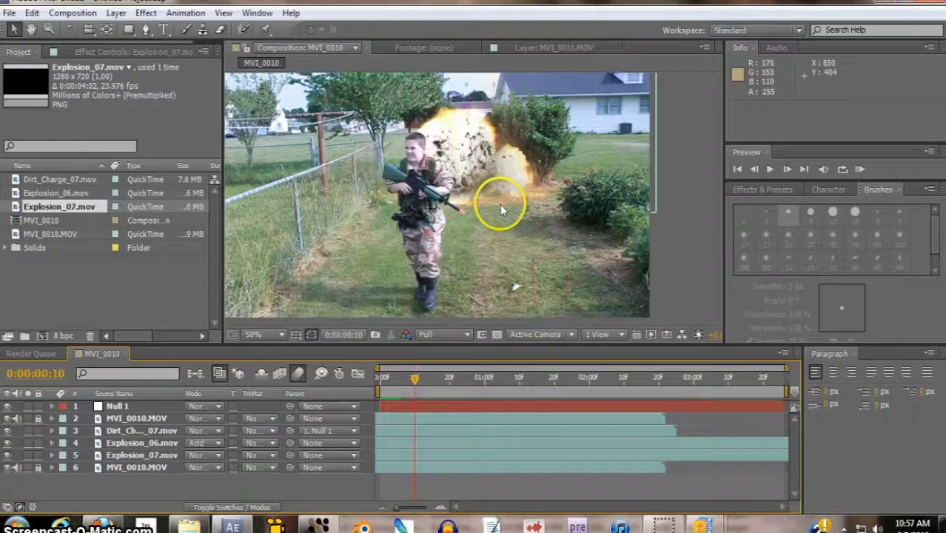
pyautogui.moveTo(448, 368); pyautogui.dragTo(440, 378)
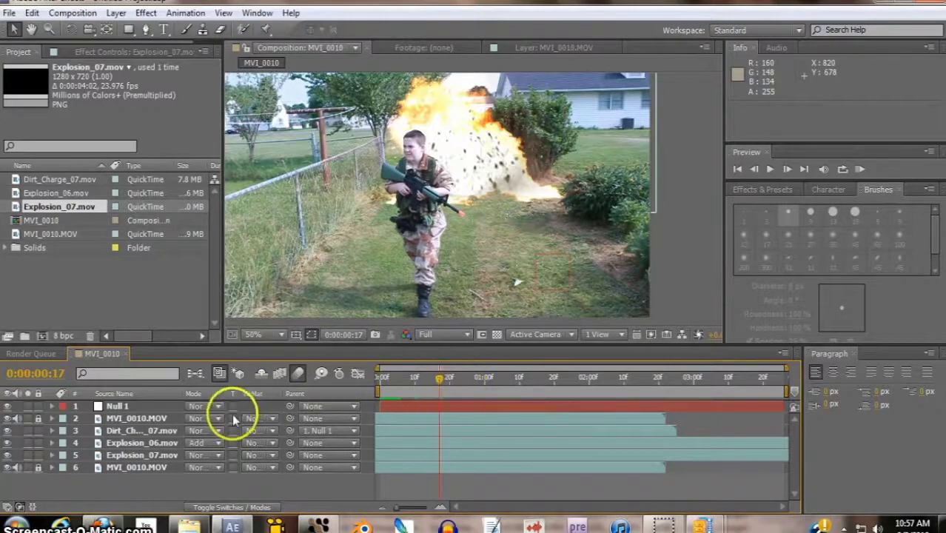
# Scale the Explosion_06.mov layer to 56% and reposition its fireball behind the soldier at 752, 200
pyautogui.click(137, 443)
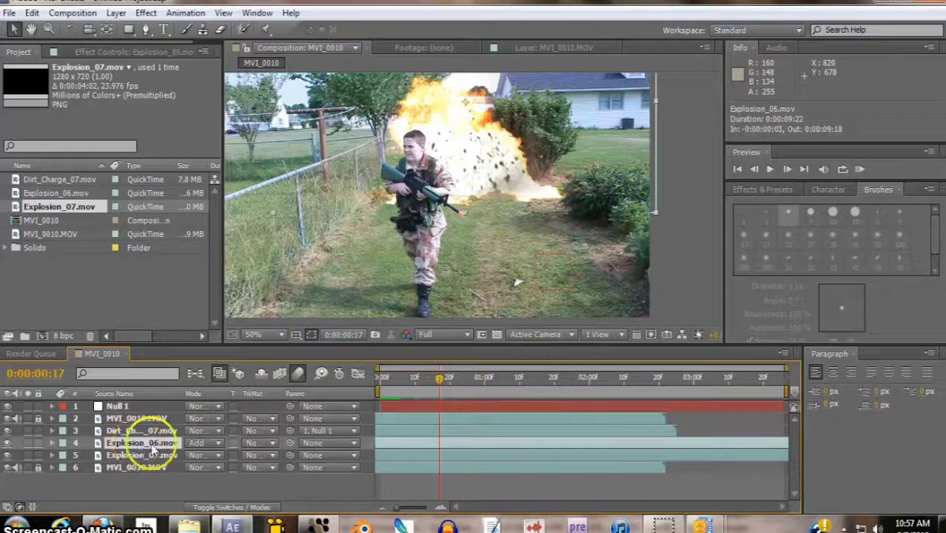
pyautogui.press('s')
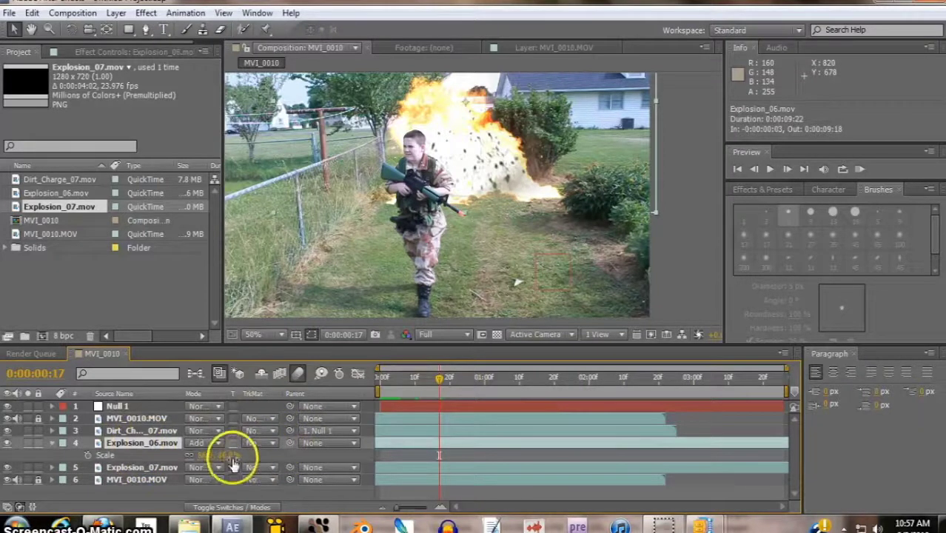
pyautogui.moveTo(232, 463); pyautogui.dragTo(222, 463)
pyautogui.moveTo(479, 137); pyautogui.dragTo(481, 148)
pyautogui.click(225, 452)
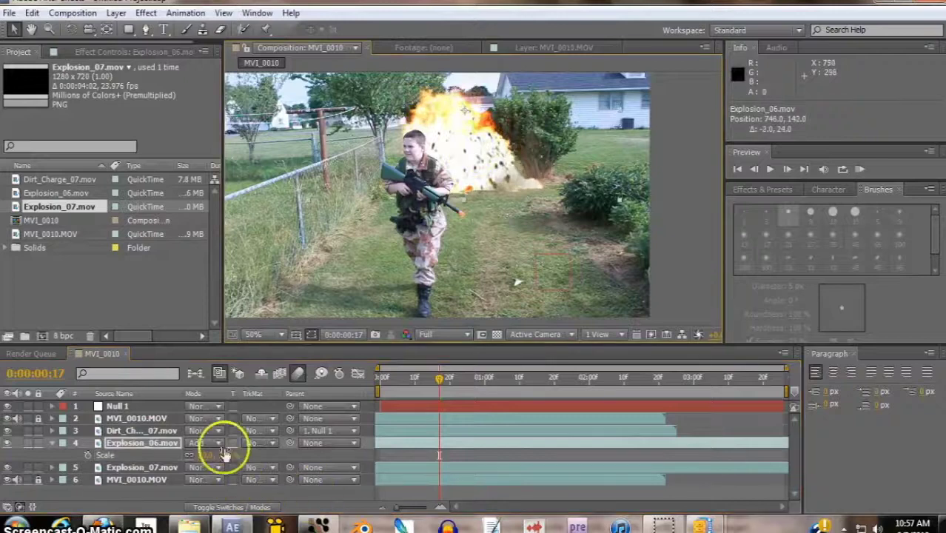
pyautogui.moveTo(230, 454); pyautogui.dragTo(222, 455)
pyautogui.moveTo(497, 134); pyautogui.dragTo(495, 148)
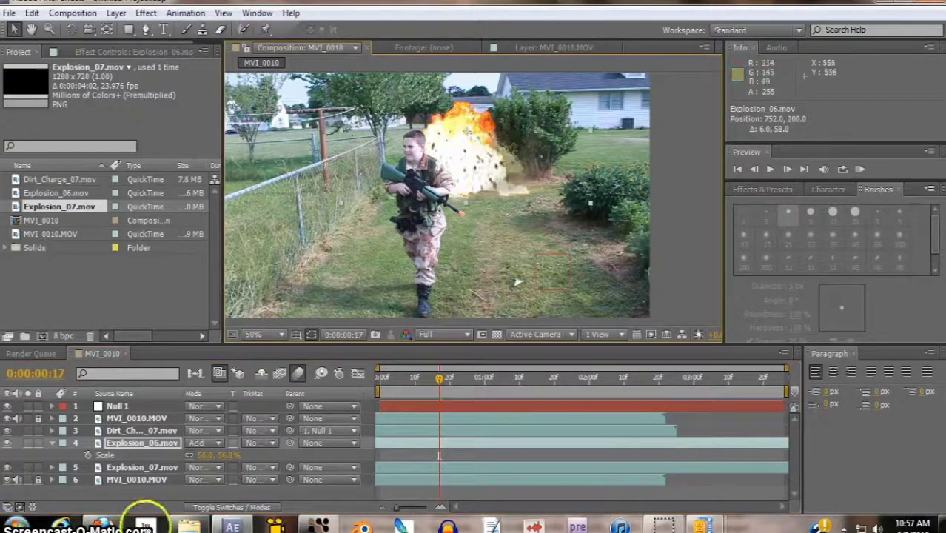
# Hide and show Explosion_06.mov to compare the blasts, and nudge the layer to 750, 208
pyautogui.click(8, 444)
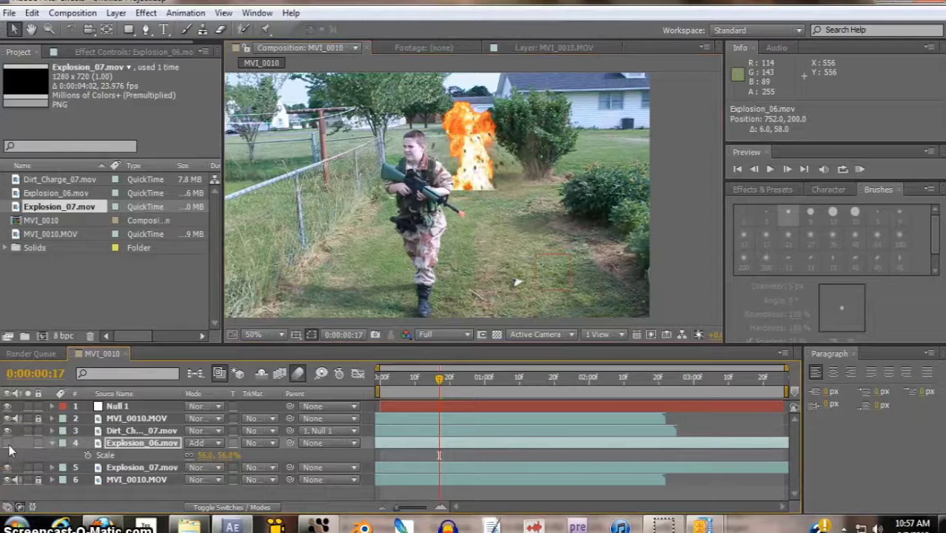
pyautogui.click(8, 443)
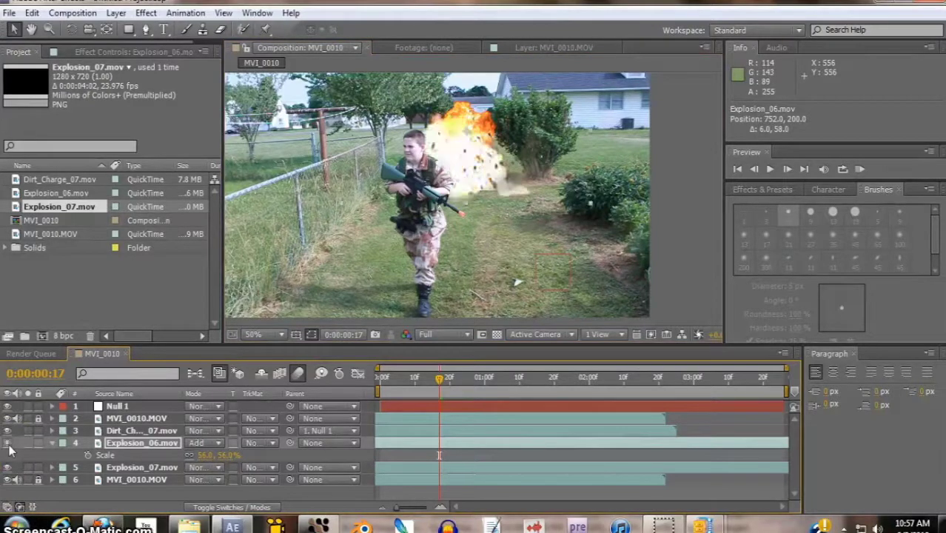
pyautogui.moveTo(488, 181); pyautogui.dragTo(502, 184)
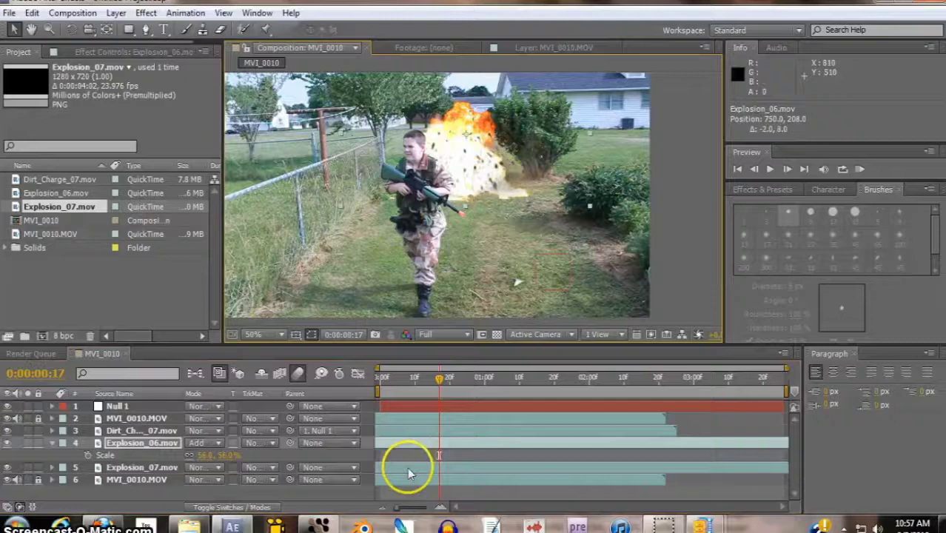
# Set the Explosion_07.mov layer's blending mode to Add
pyautogui.click(217, 468)
pyautogui.click(238, 145)
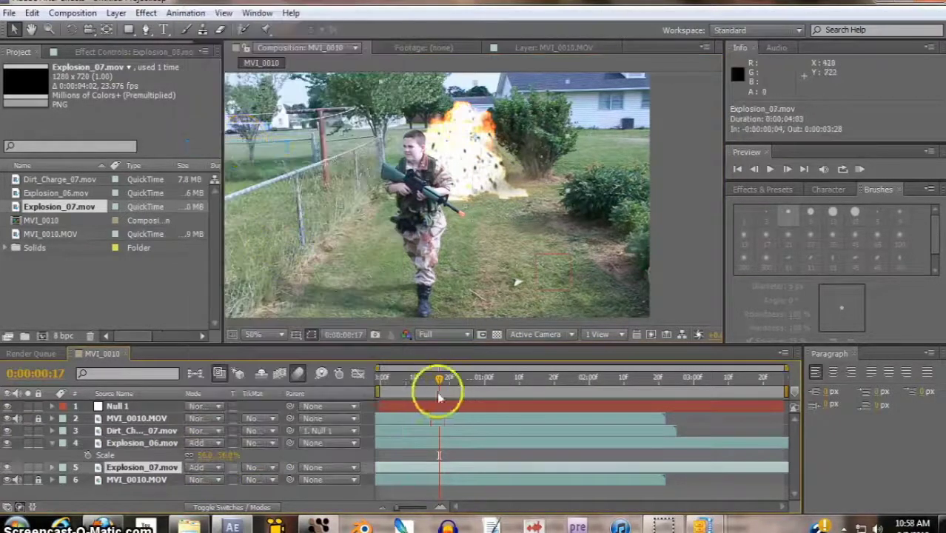
# At 0:00:00:09, move the Dirt_Charge_07.mov layer slightly lower over the base of the explosion, and return to the start of the composition
pyautogui.press('Home')
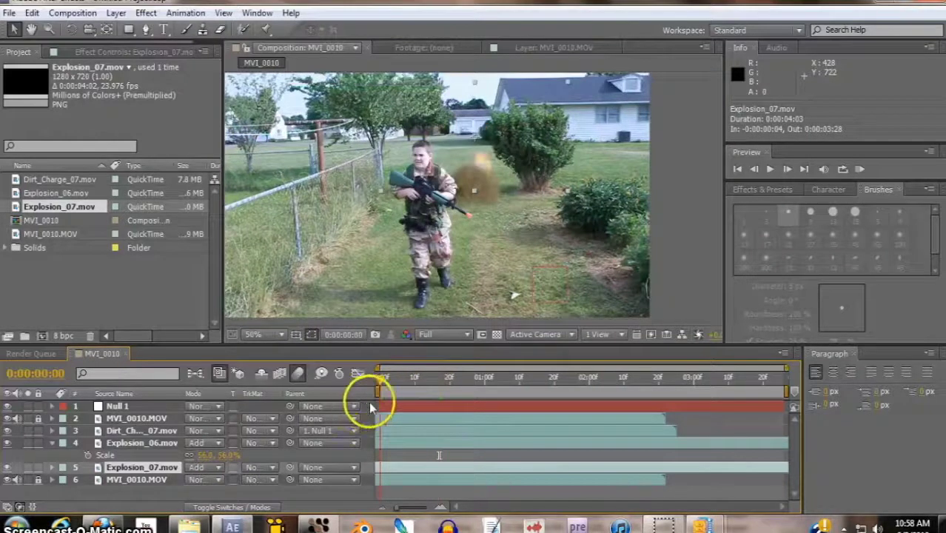
pyautogui.moveTo(399, 400); pyautogui.dragTo(408, 360)
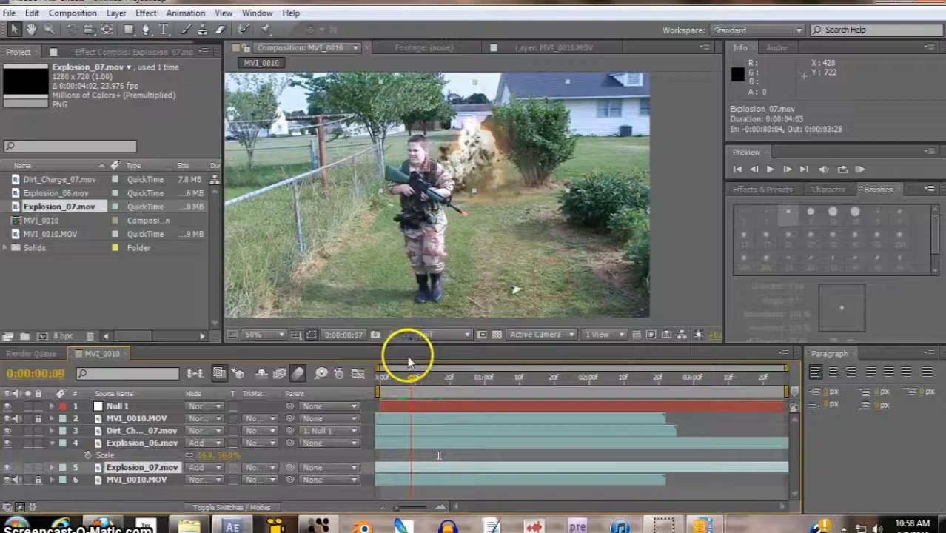
pyautogui.click(140, 431)
pyautogui.moveTo(495, 154); pyautogui.dragTo(484, 163)
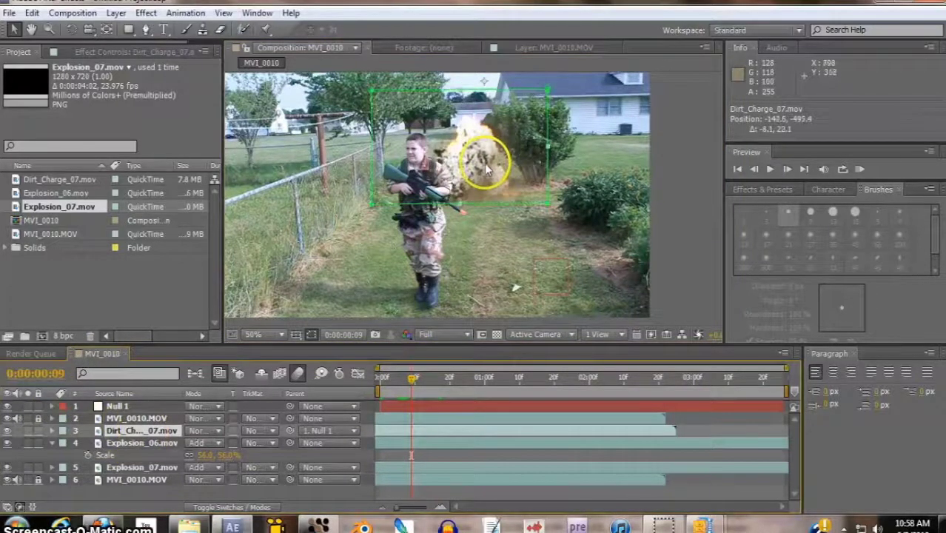
pyautogui.click(312, 496)
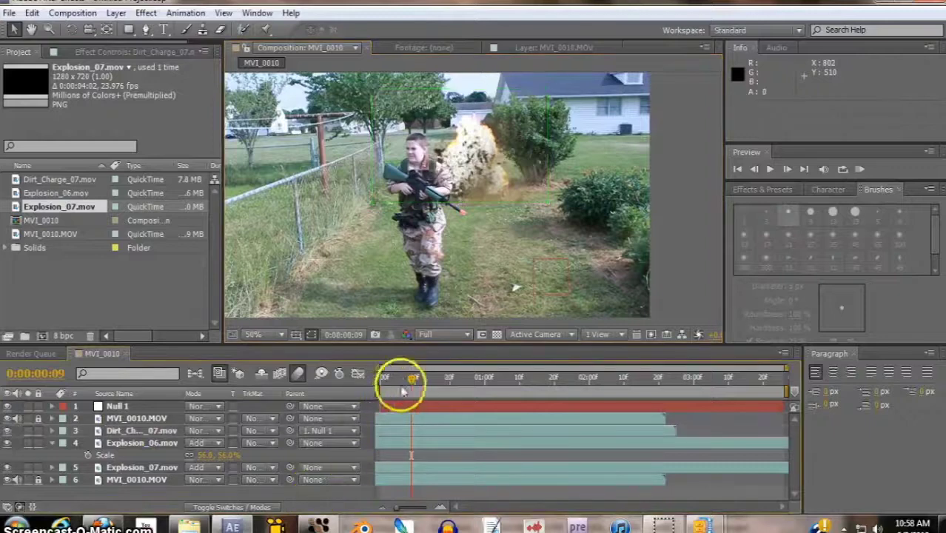
pyautogui.moveTo(425, 376); pyautogui.dragTo(330, 393)
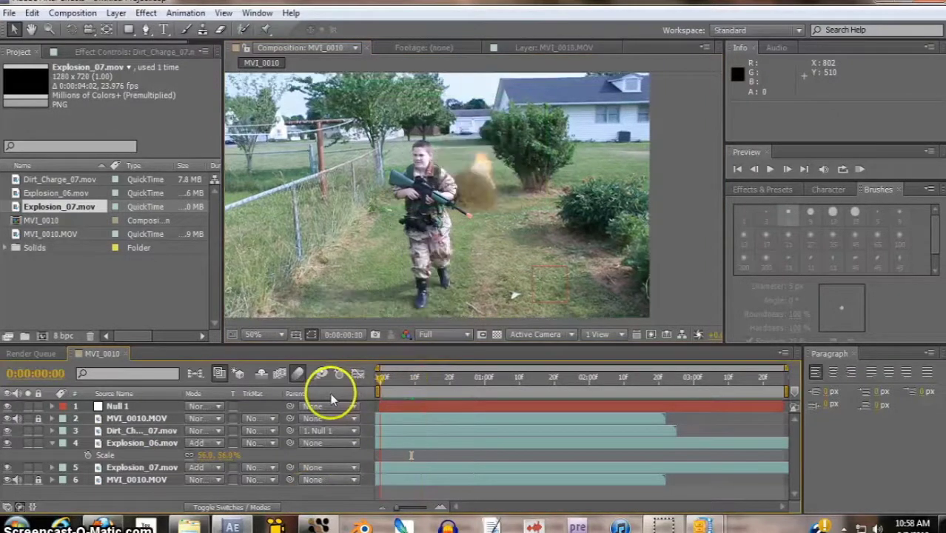
pyautogui.moveTo(393, 393); pyautogui.dragTo(342, 400)
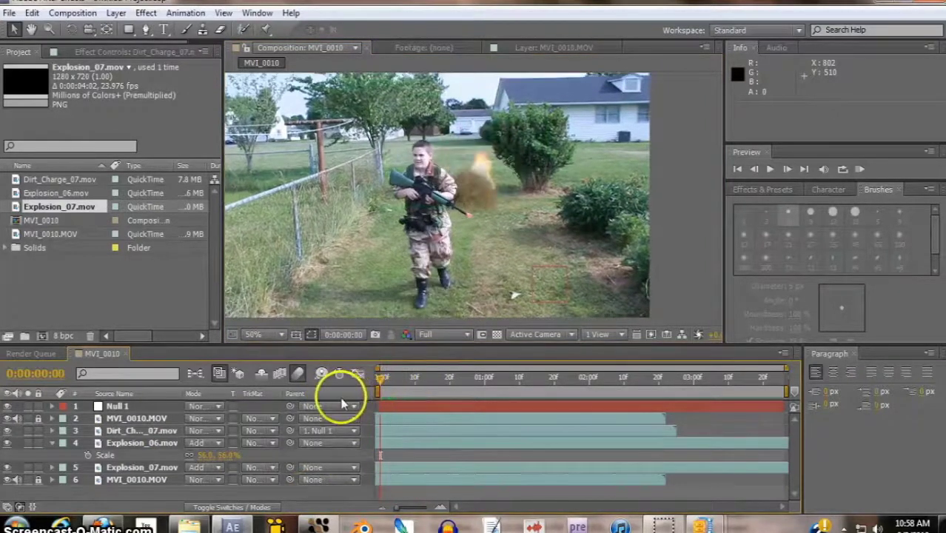